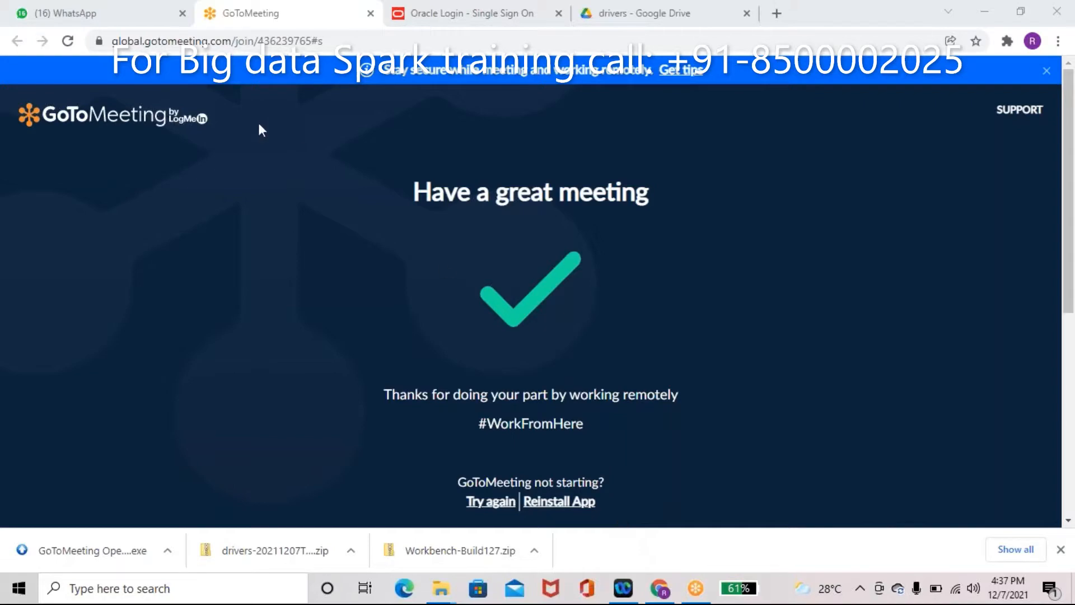
Step: Open the oracle.com jdk11-archive-downloads link shared in the WhatsApp training chat
left_click(134, 16)
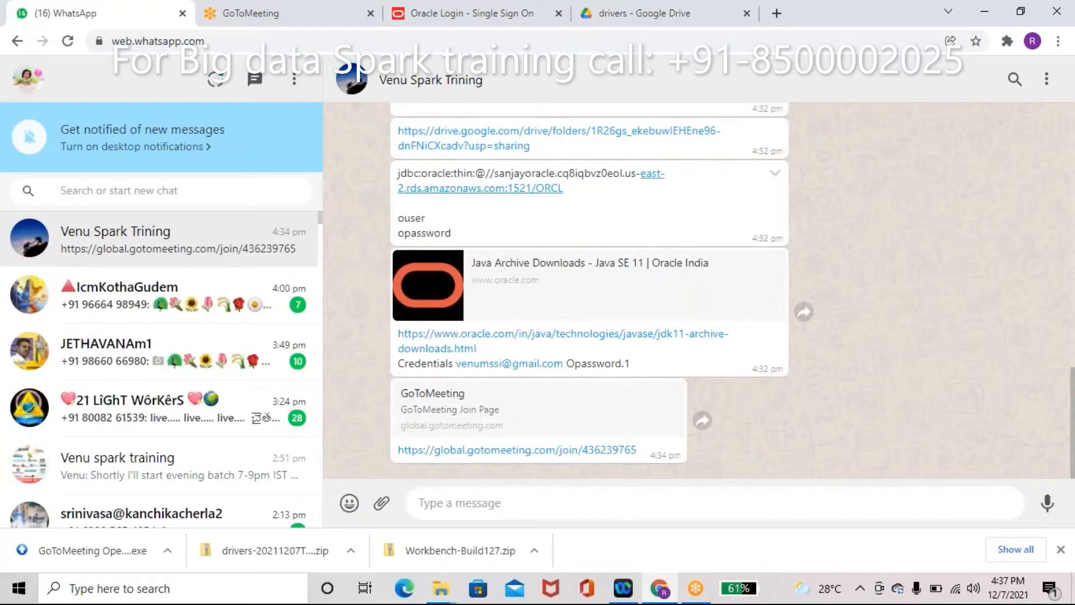
left_click(509, 336)
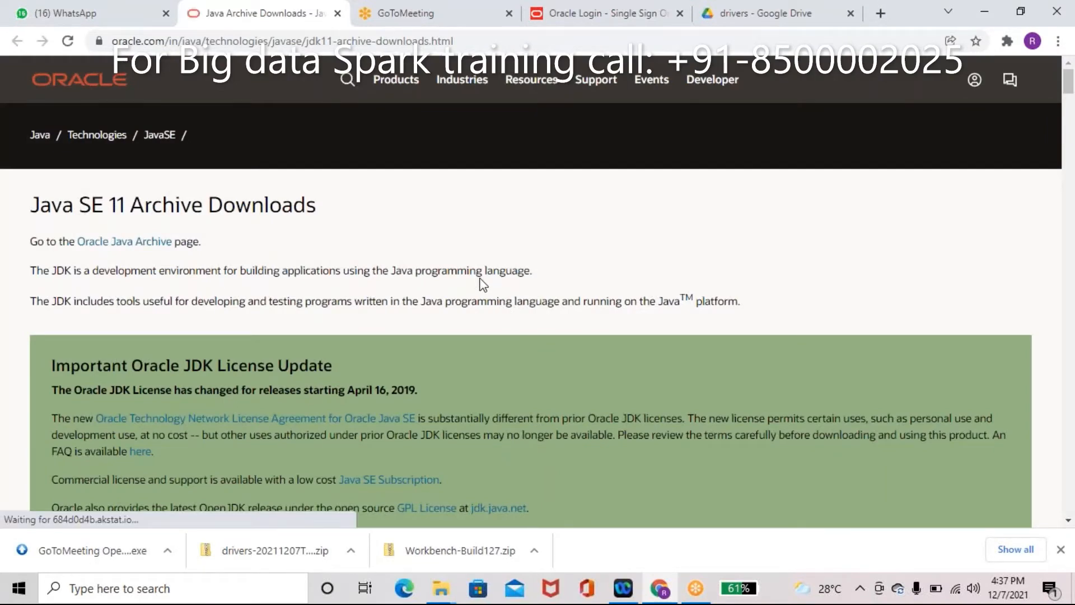
Step: Request the jdk-11.0.12_windows-x64_bin.exe installer from the Java SE 11 archive table
scroll(483, 285, "down", 15)
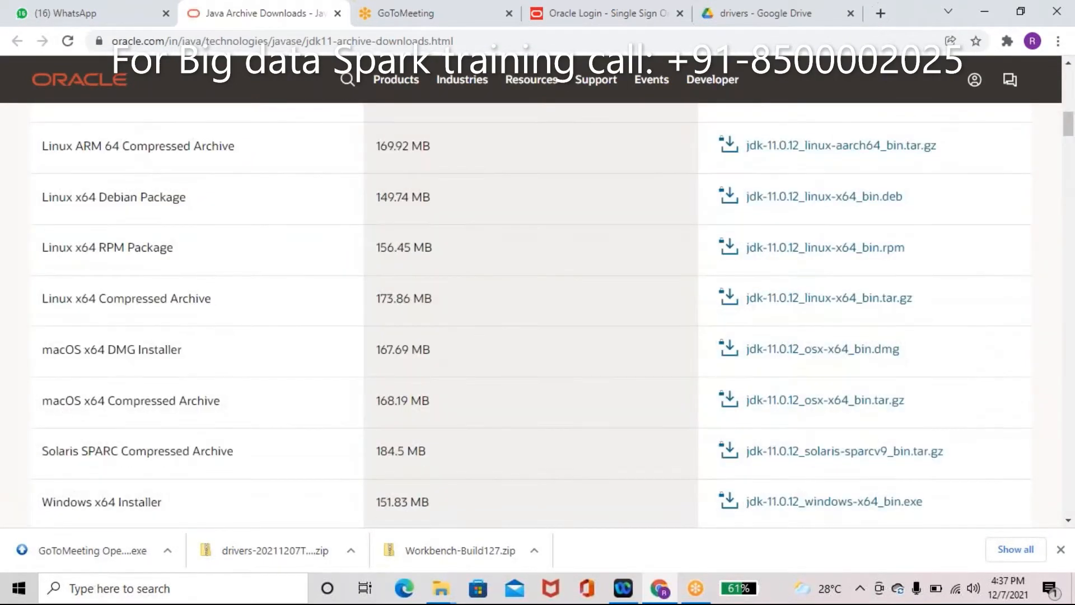
double_click(103, 503)
triple_click(104, 502)
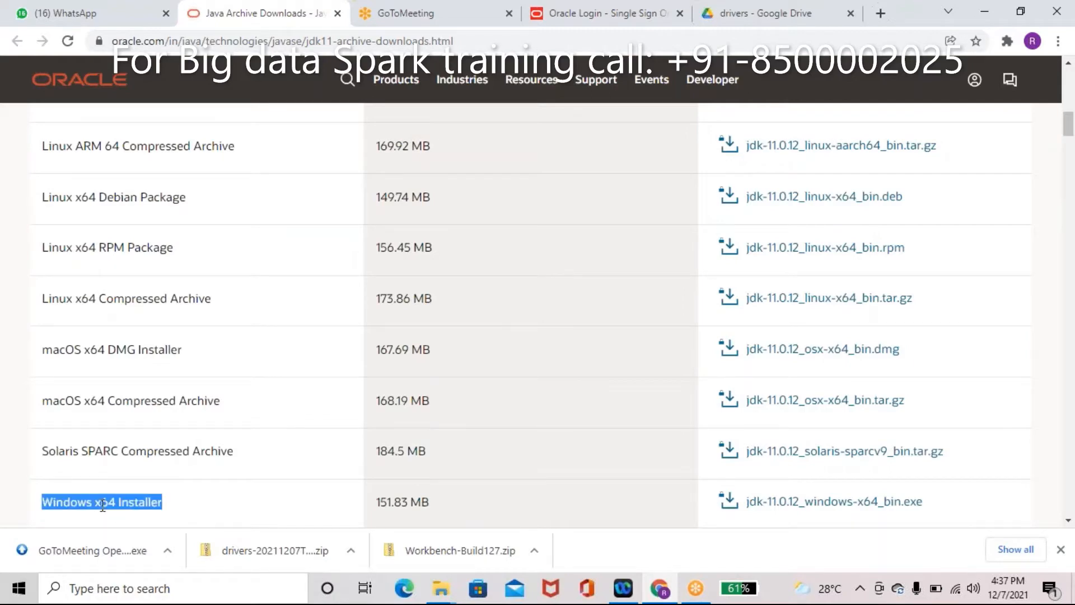
left_click(778, 502)
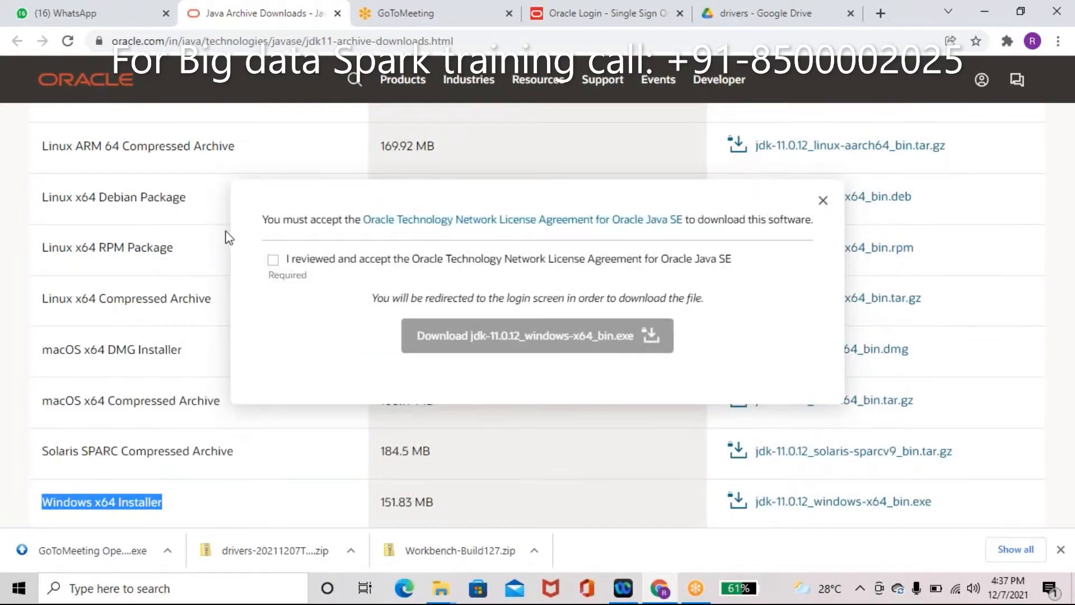
Step: Accept the Oracle license agreement and start the download, reaching the Oracle sign-in page
left_click(273, 260)
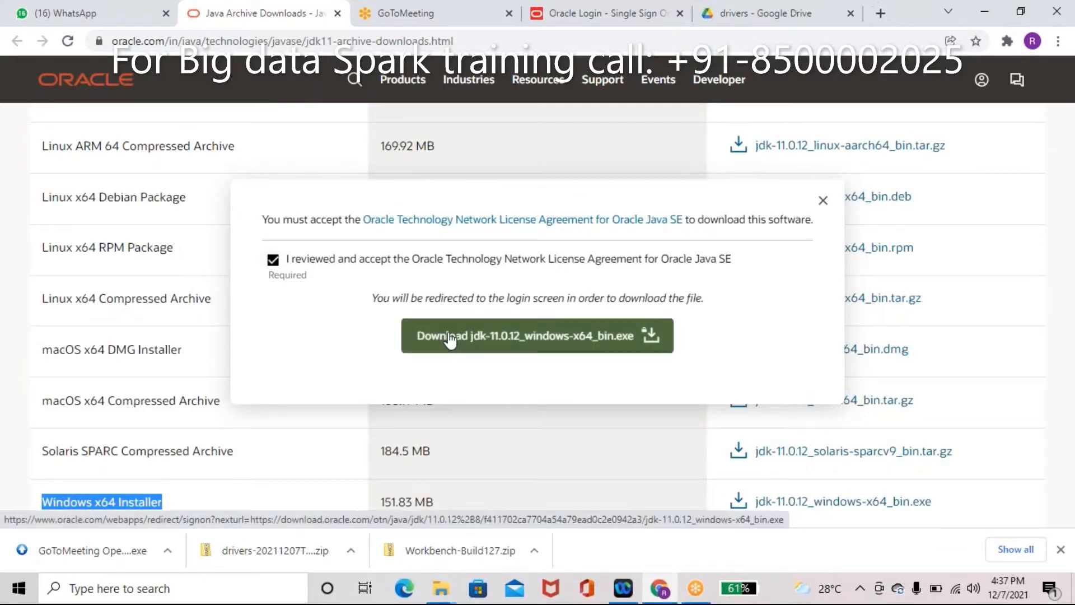
left_click(450, 339)
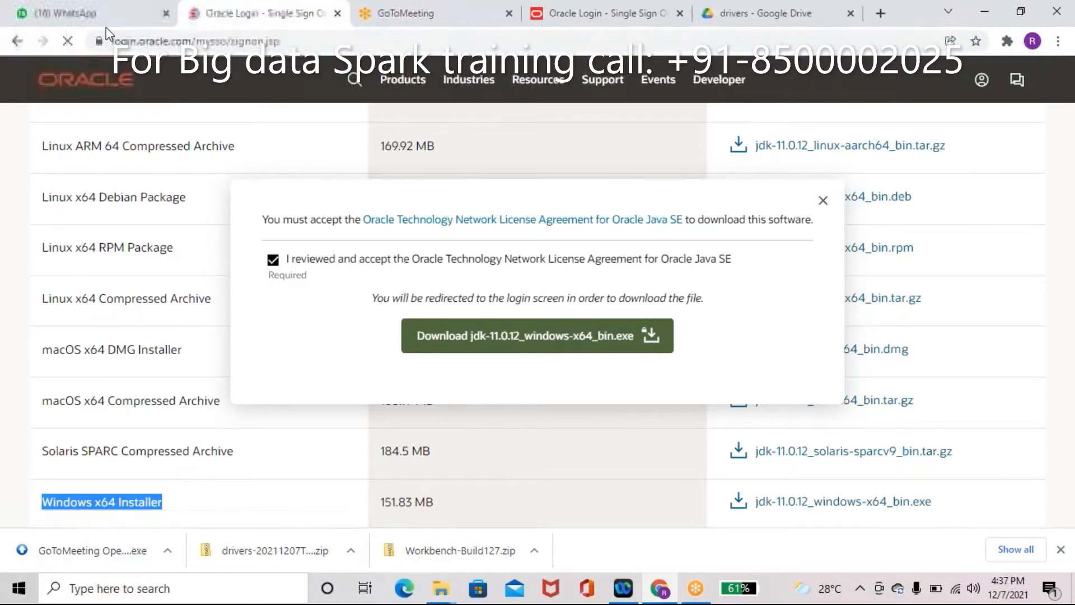
left_click(102, 10)
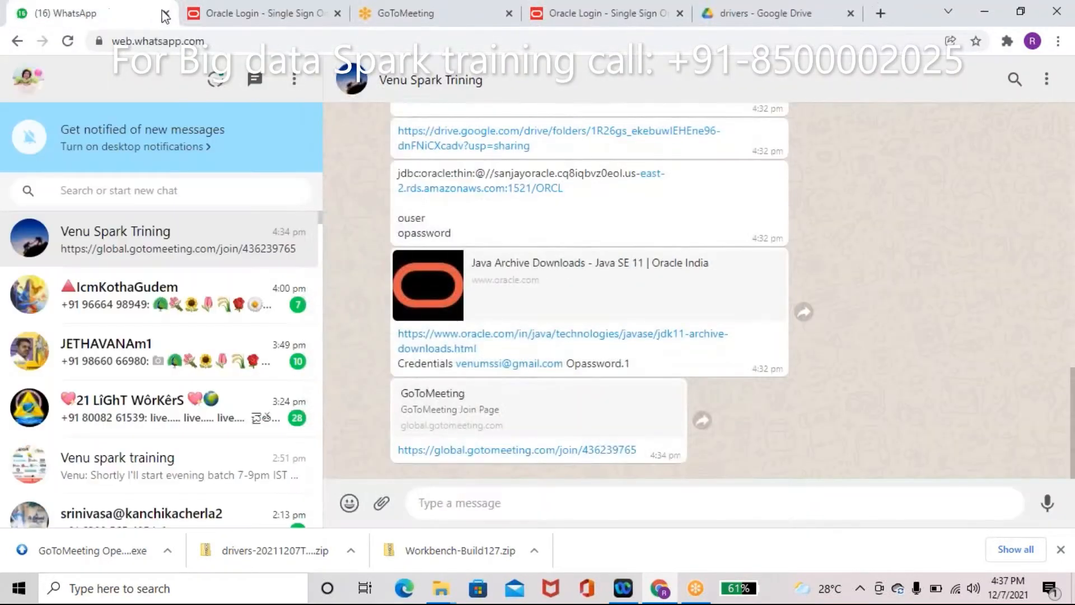
left_click(217, 14)
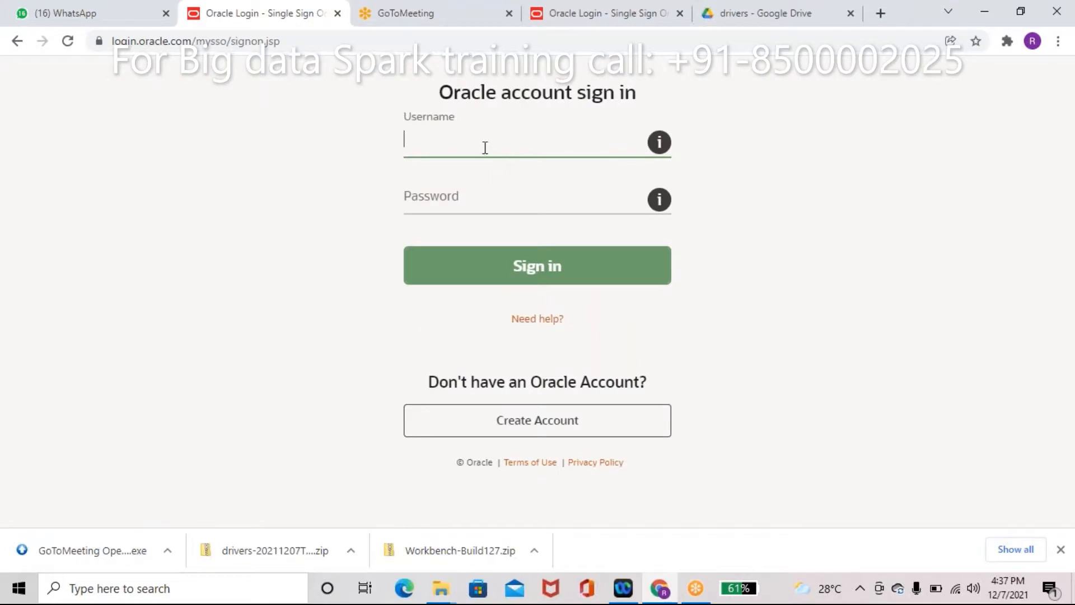
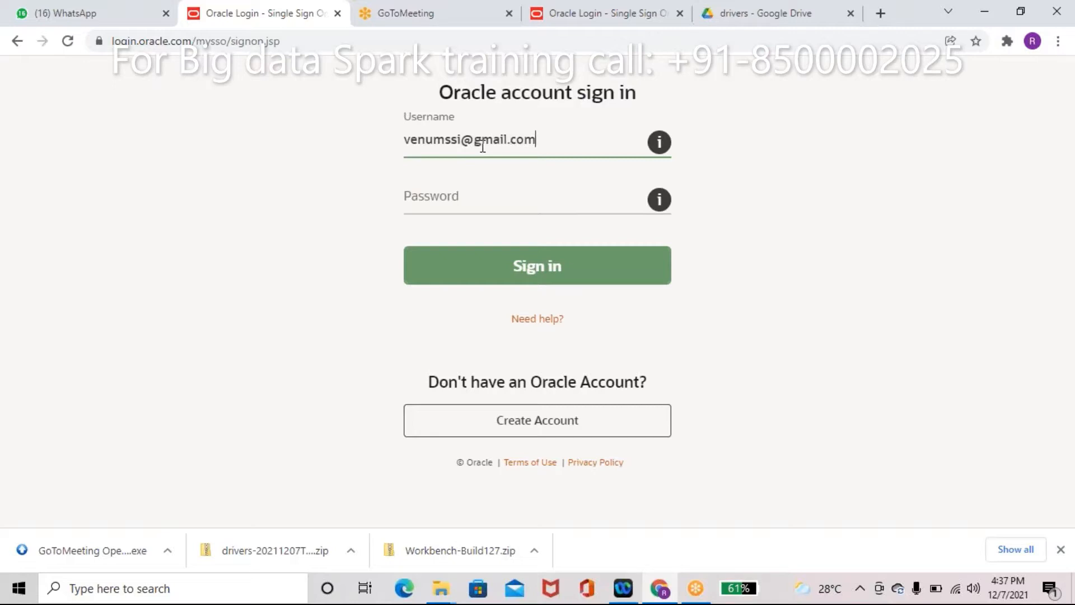
Step: Sign in with the Oracle account username and password so the JDK installer downloads
key("Tab")
type("*")
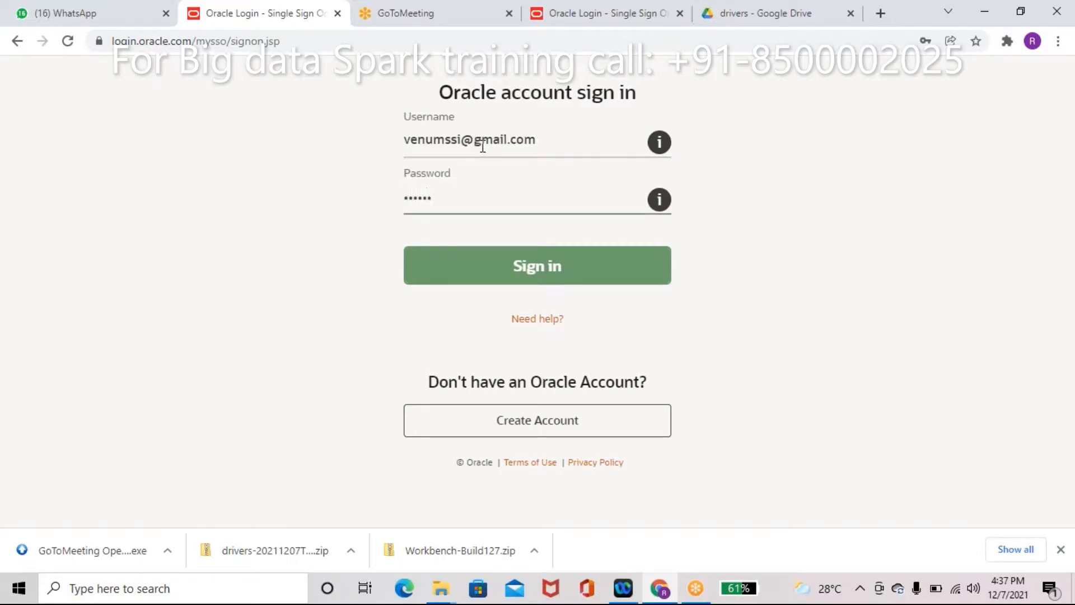
type("**********")
left_click(549, 267)
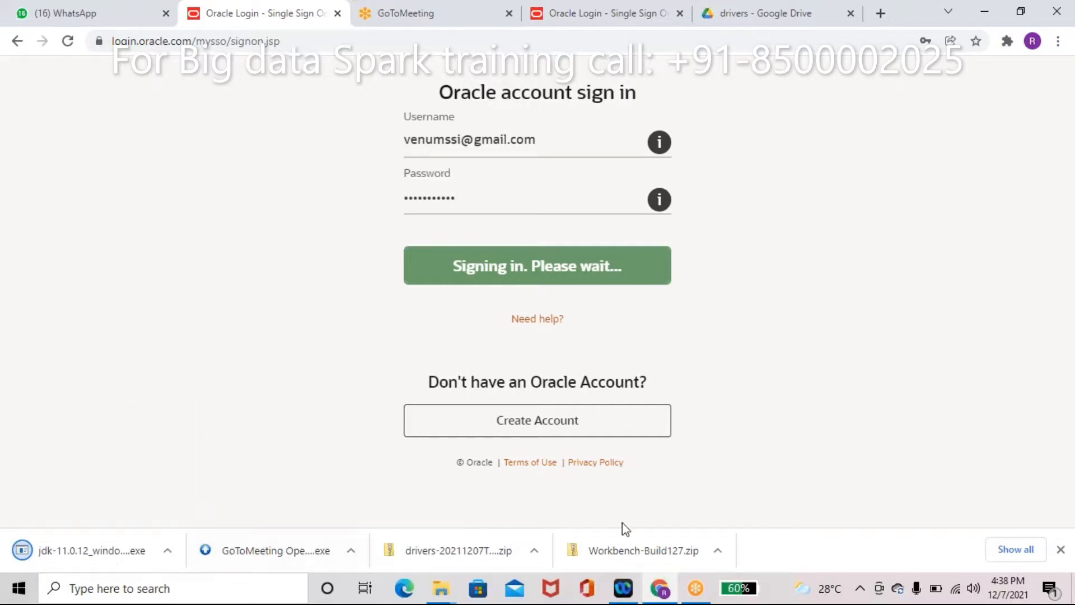
left_click(718, 551)
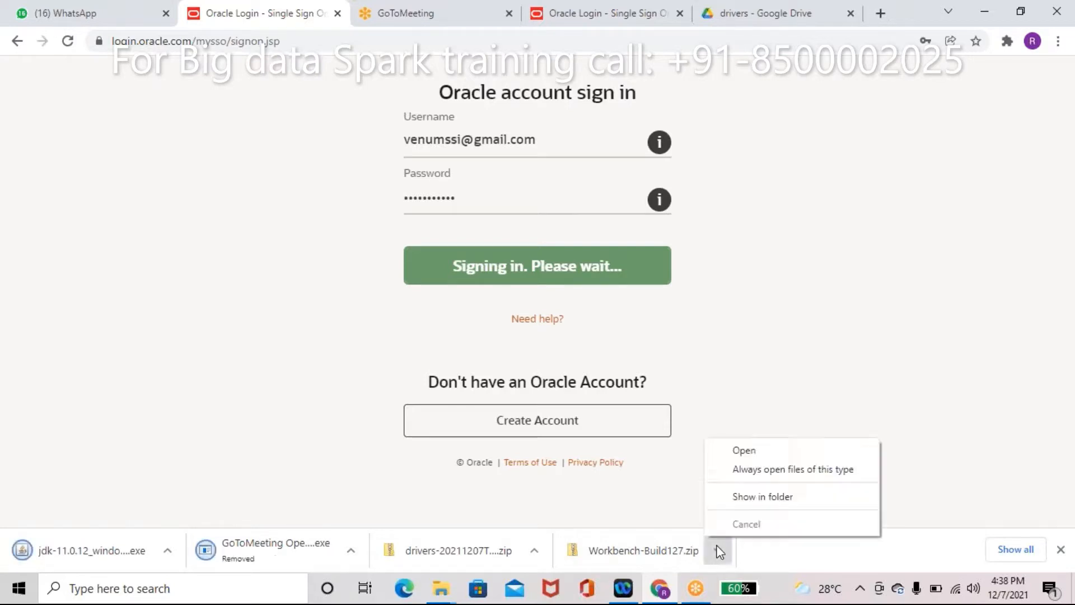
Step: Select the JDK, drivers and Workbench downloads in their folder, copy them, and pick Windows (C:)
left_click(744, 496)
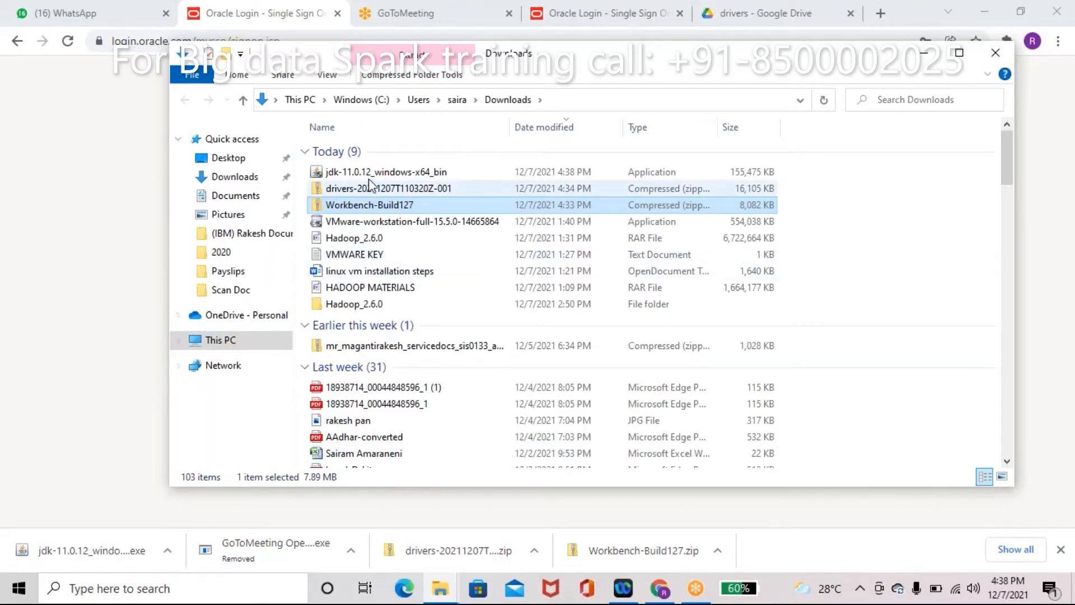
left_click(385, 172, "shift")
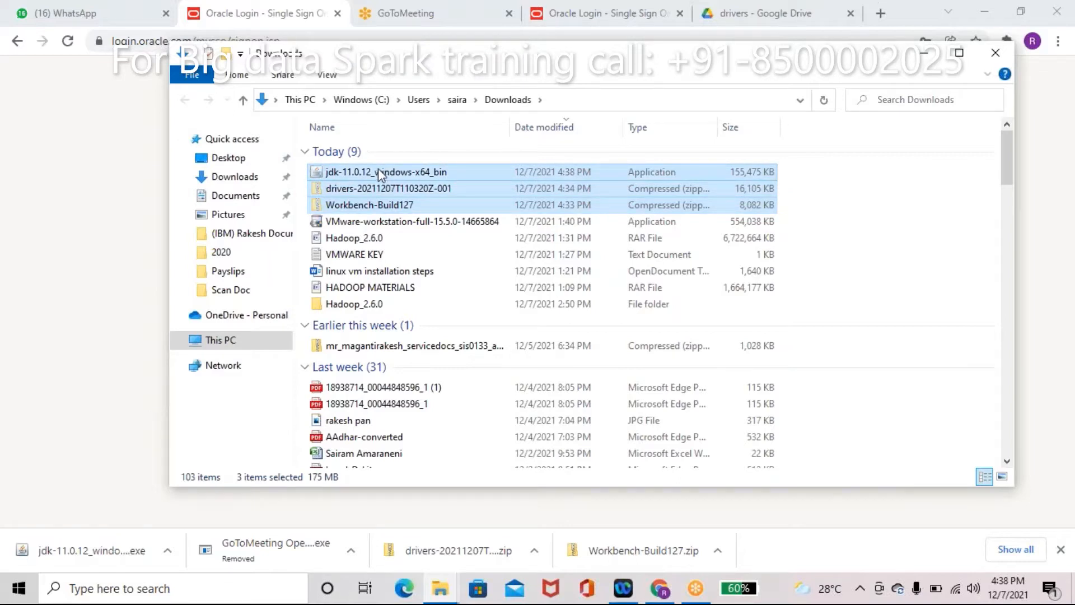
left_click(224, 340)
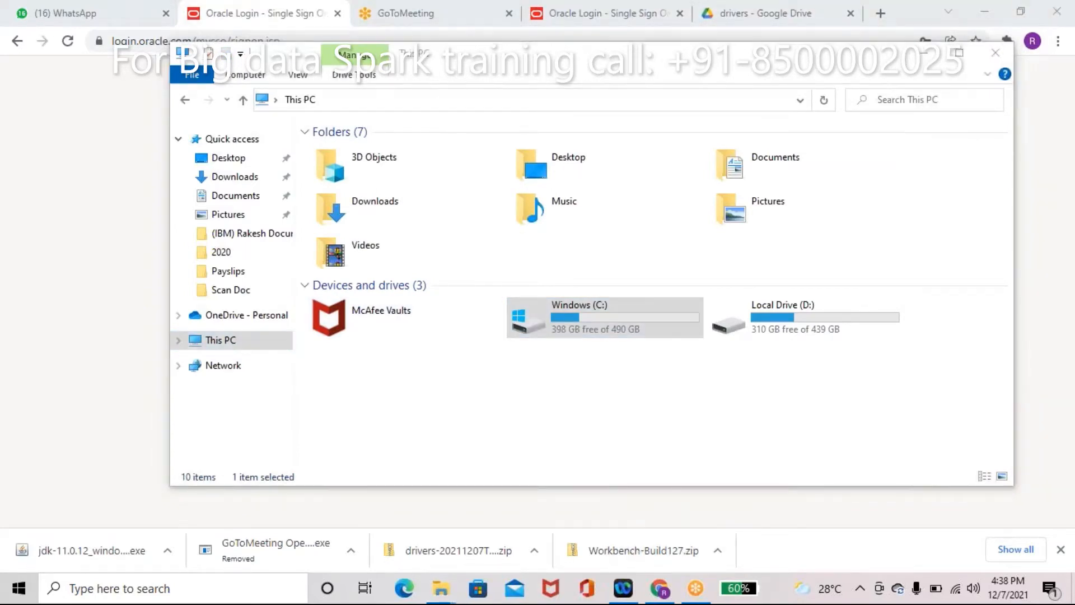
left_click(612, 327)
Step: Create a bigdata folder on C: and paste the three downloaded files into it
double_click(589, 333)
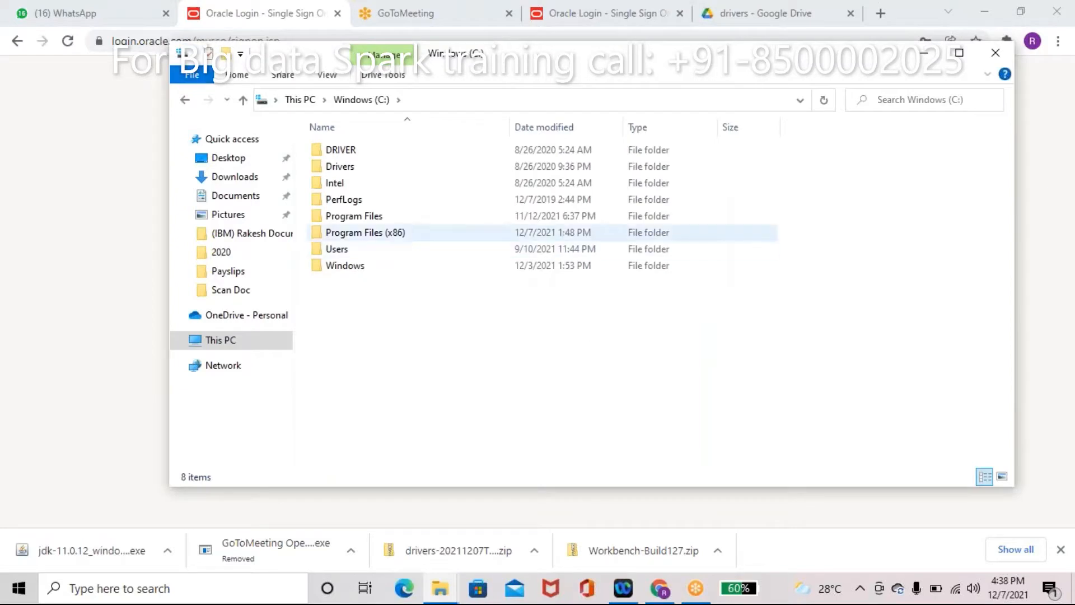
left_click(226, 55)
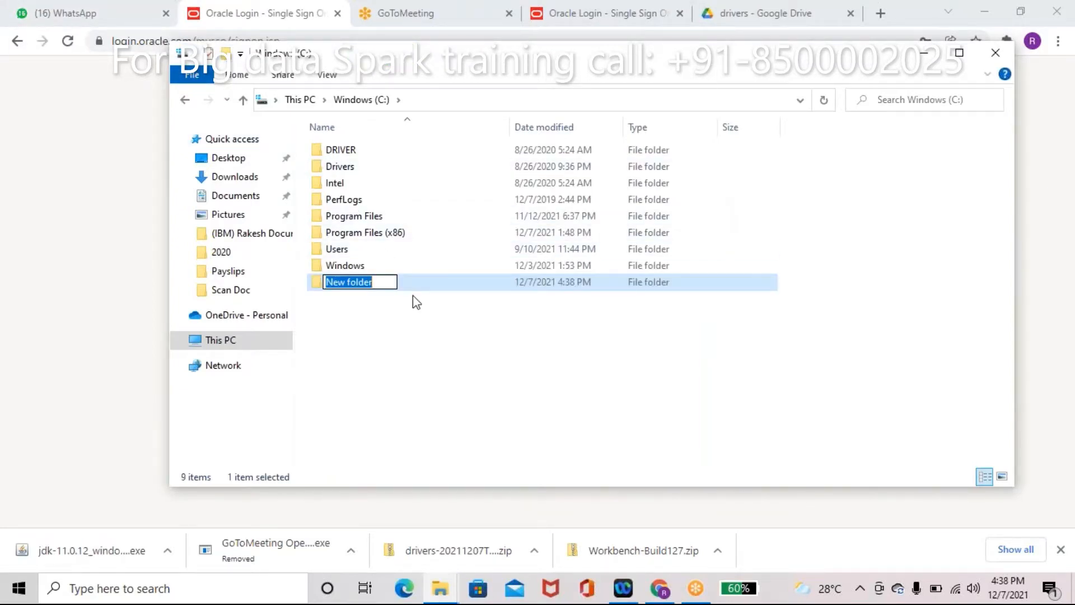
type("bigdata")
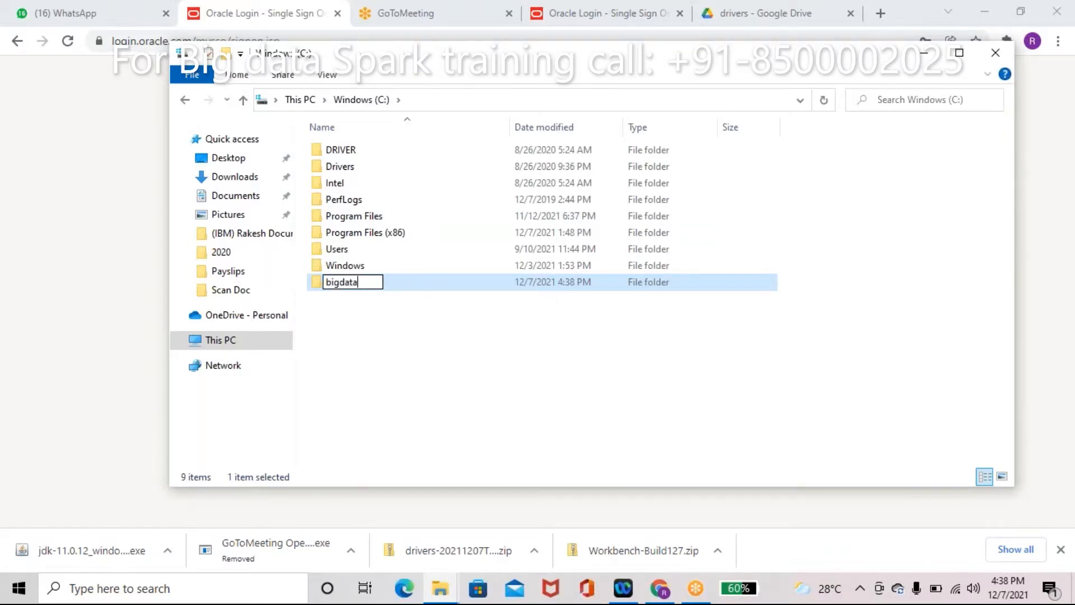
key("Return")
key("Return")
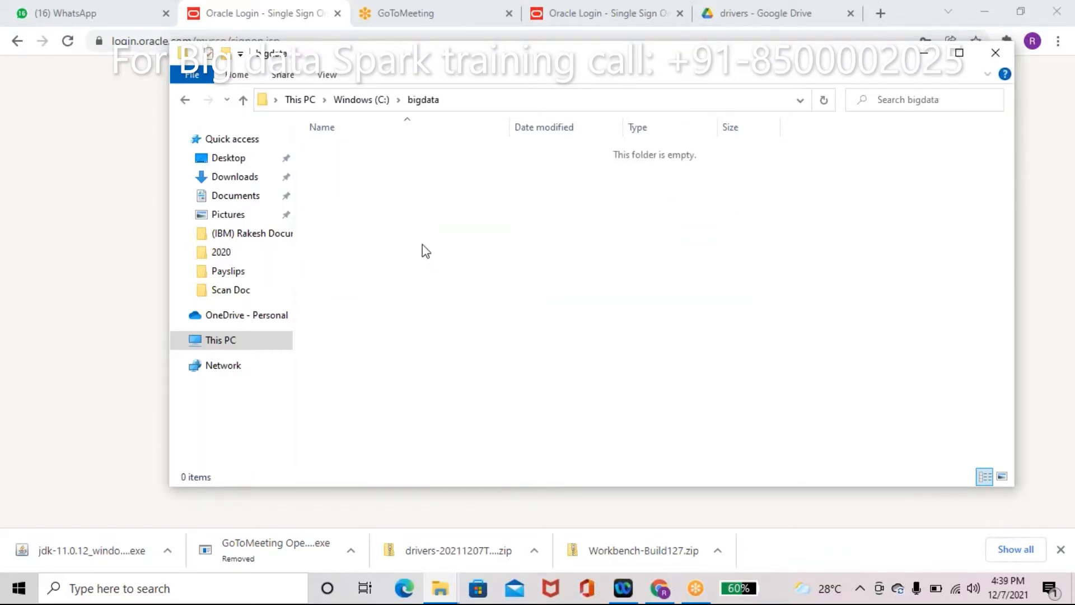
key("ctrl+v")
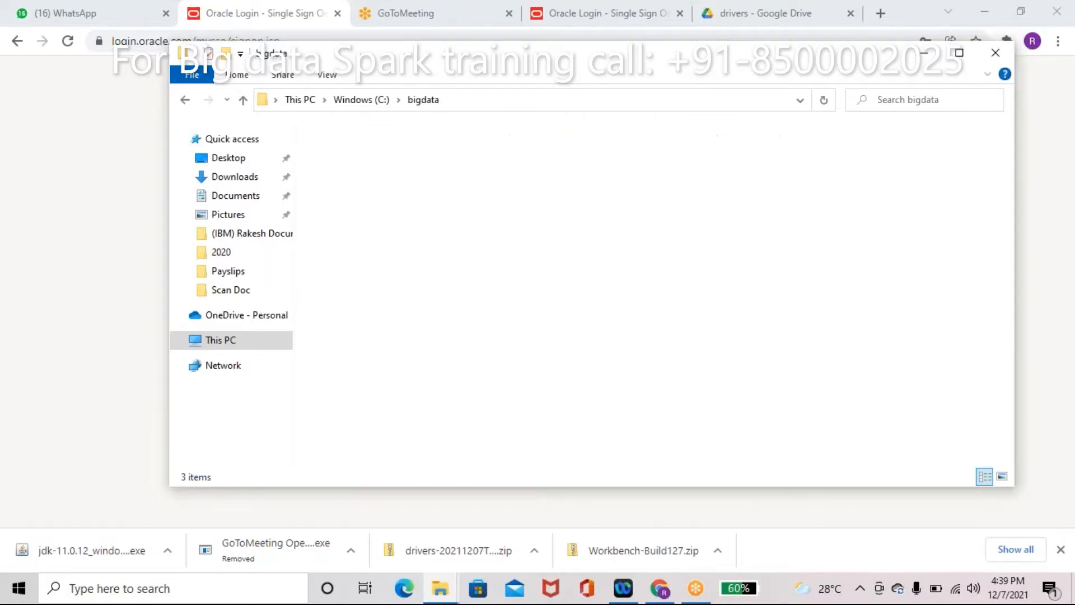
Step: Select the drivers zip archive in bigdata and bring up its actions
left_click(372, 207)
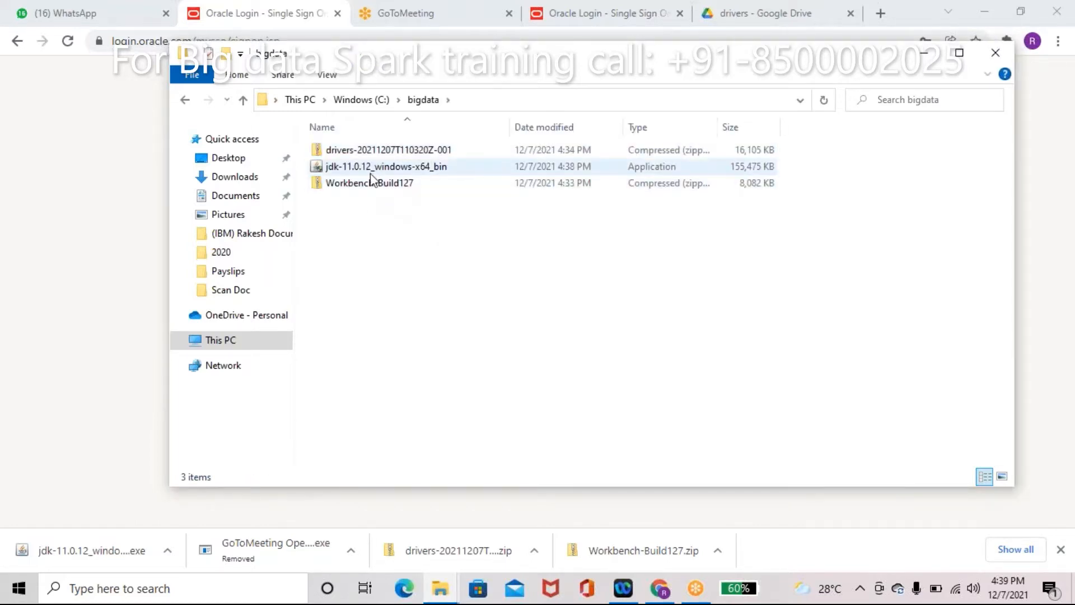
left_click(352, 151)
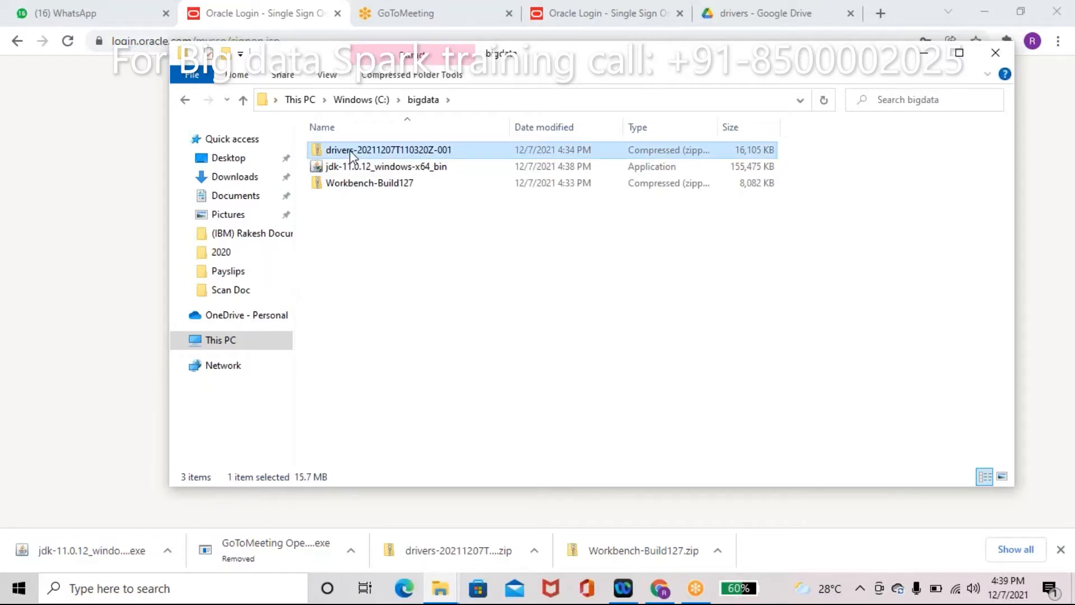
right_click(351, 154)
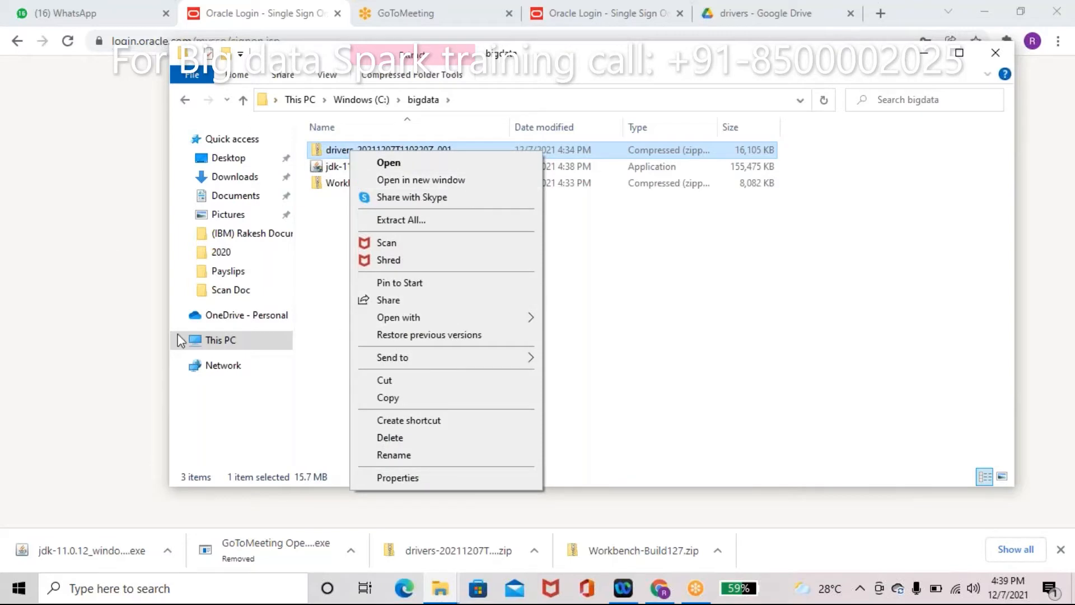
left_click(57, 153)
Step: Search 'download 7 zip' and open the 7-zip.org download page
left_click(282, 39)
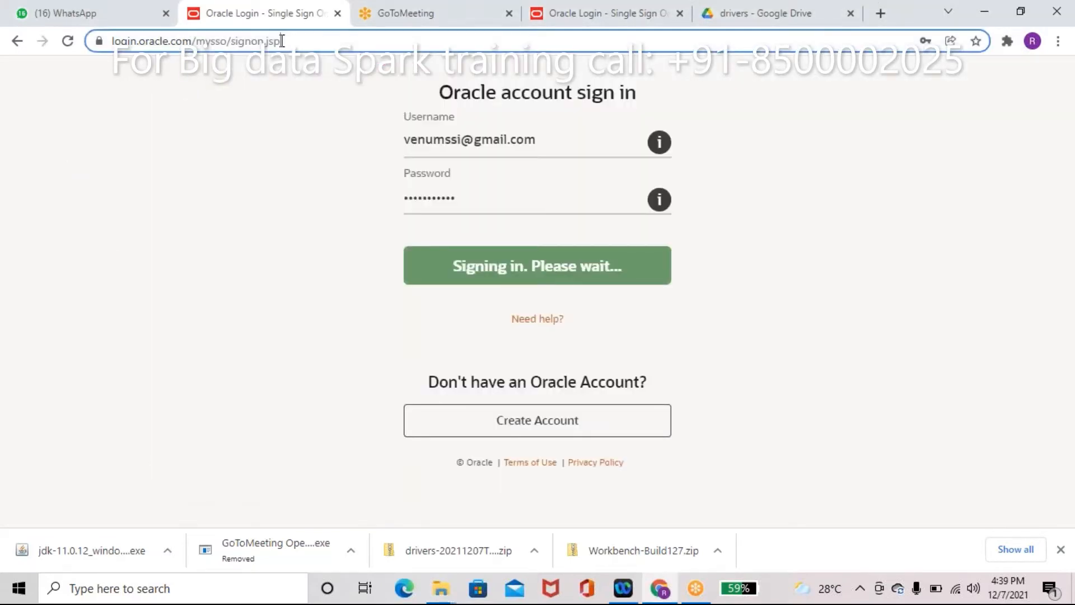
type("download 7 zip")
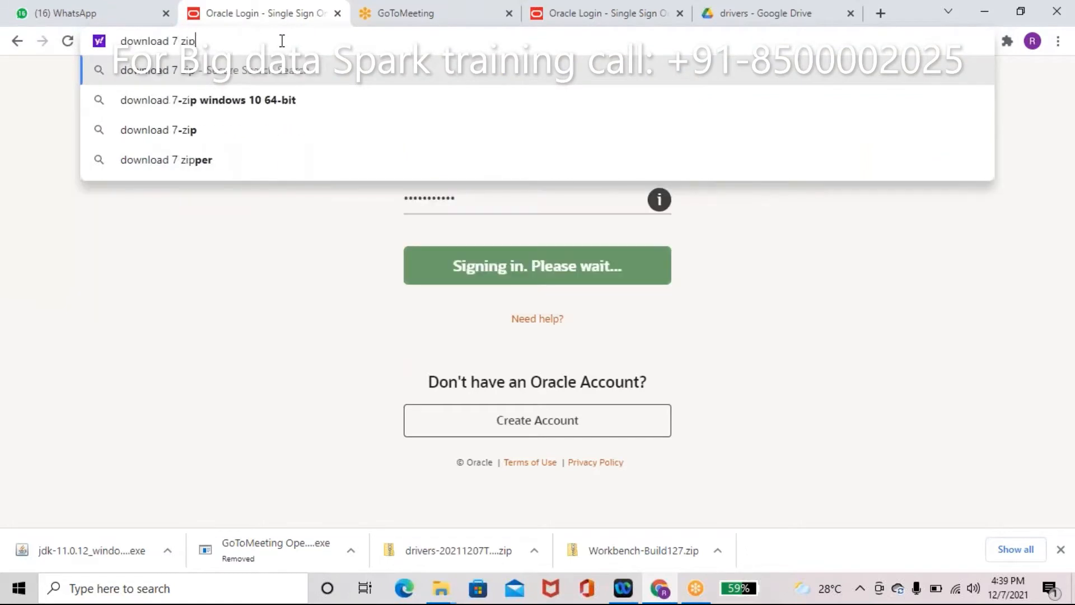
key("Return")
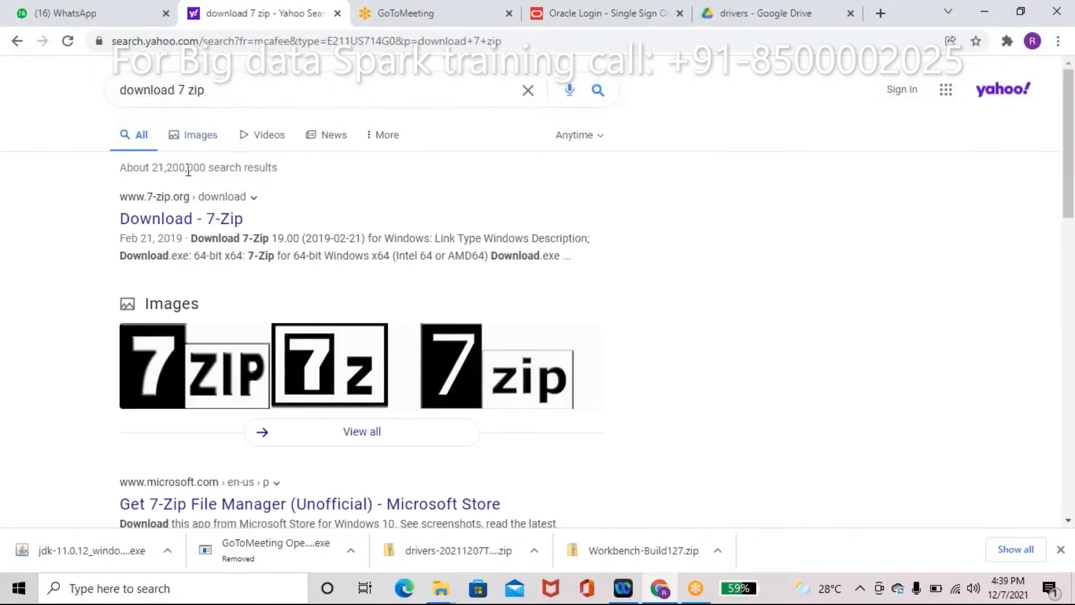
left_click(167, 220)
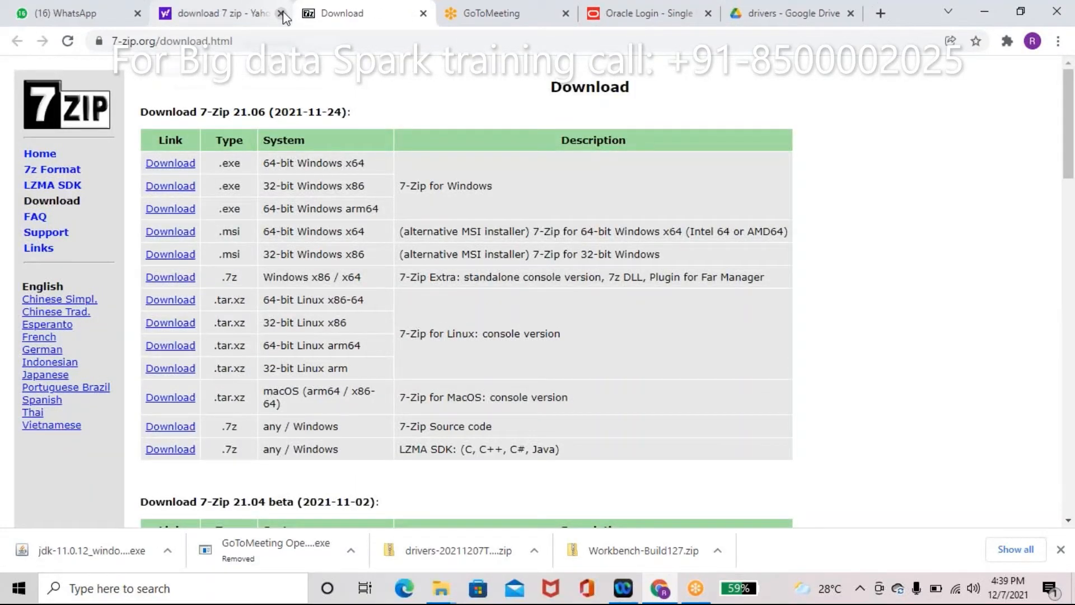
left_click(281, 13)
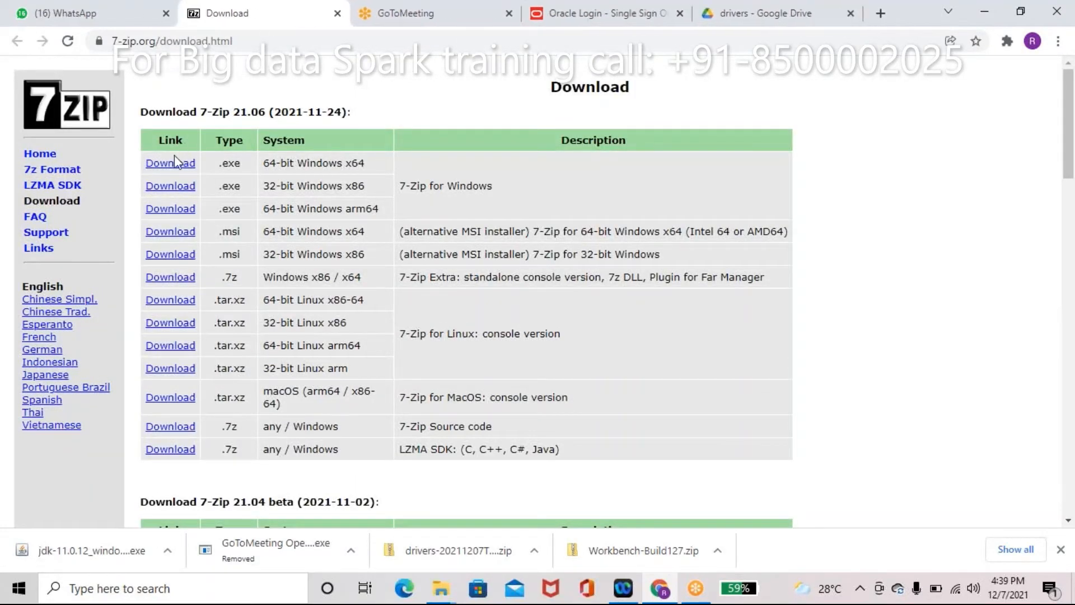
Step: Download the 64-bit Windows 7-Zip 21.06 installer and install it to the default folder
left_click(170, 163)
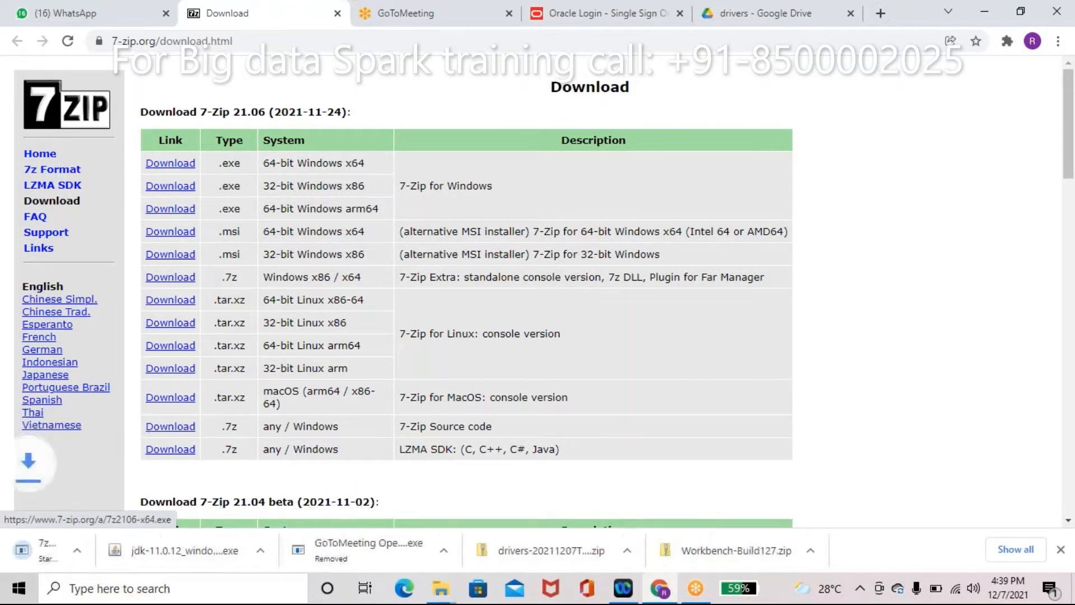
left_click(97, 558)
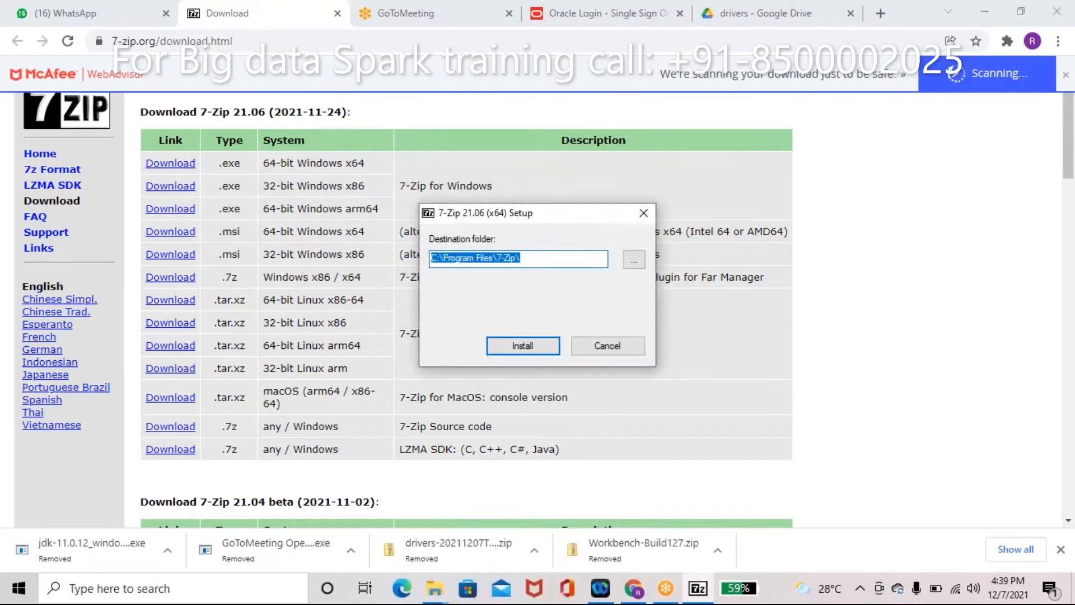
left_click(511, 347)
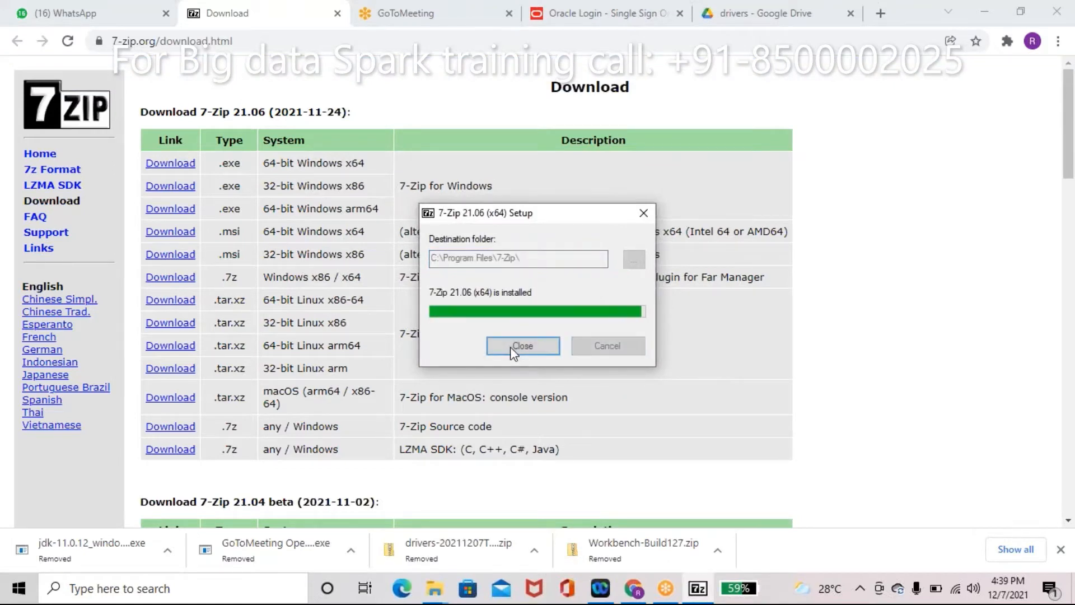
left_click(511, 347)
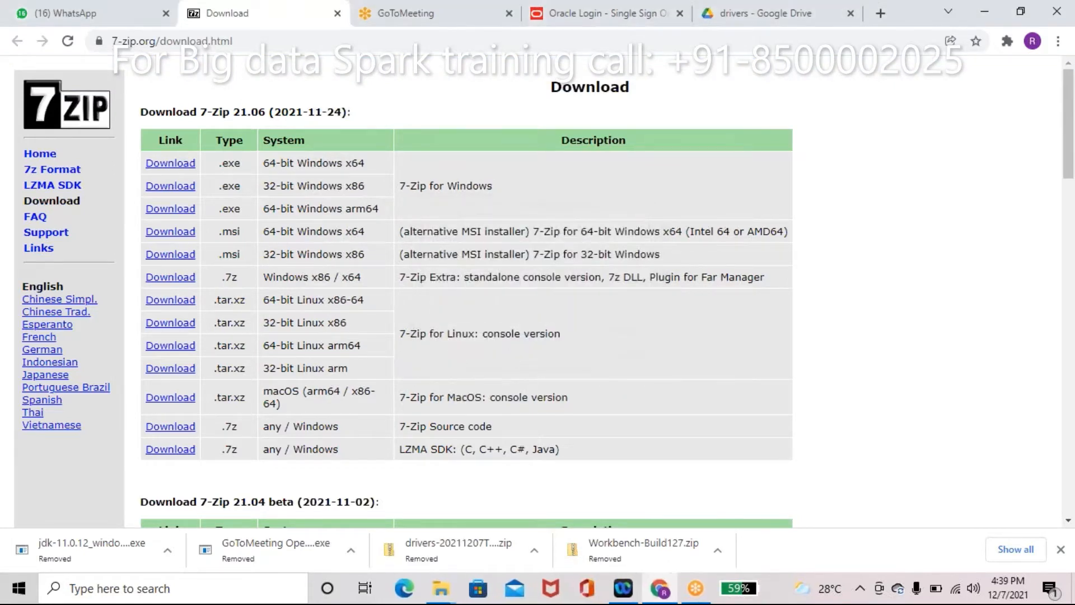
Step: Extract the drivers zip with 7-Zip Extract Here in bigdata, then delete the zip
mouse_move(447, 598)
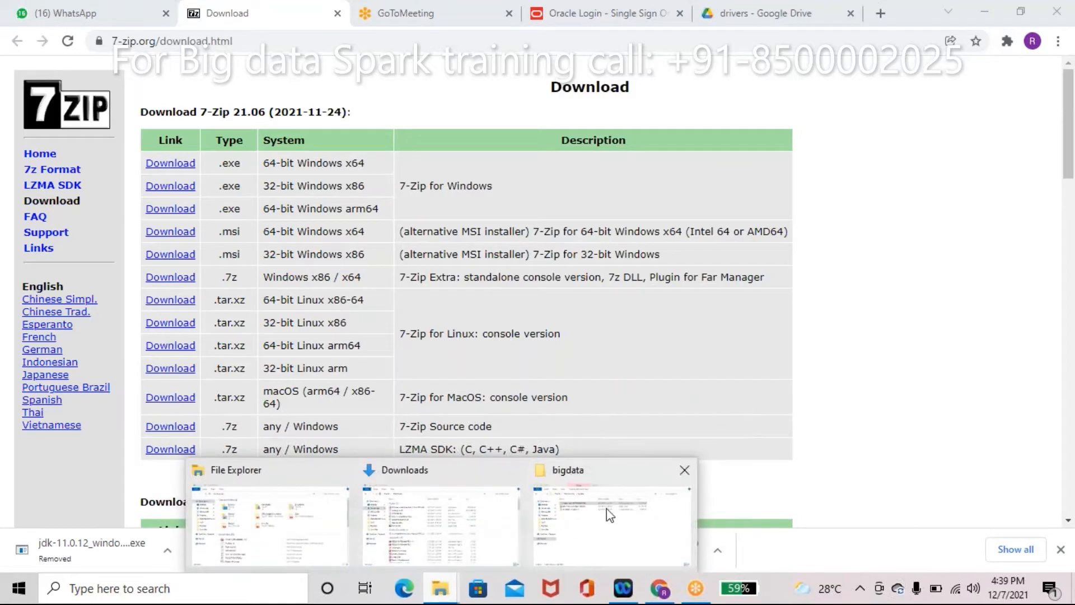
left_click(607, 509)
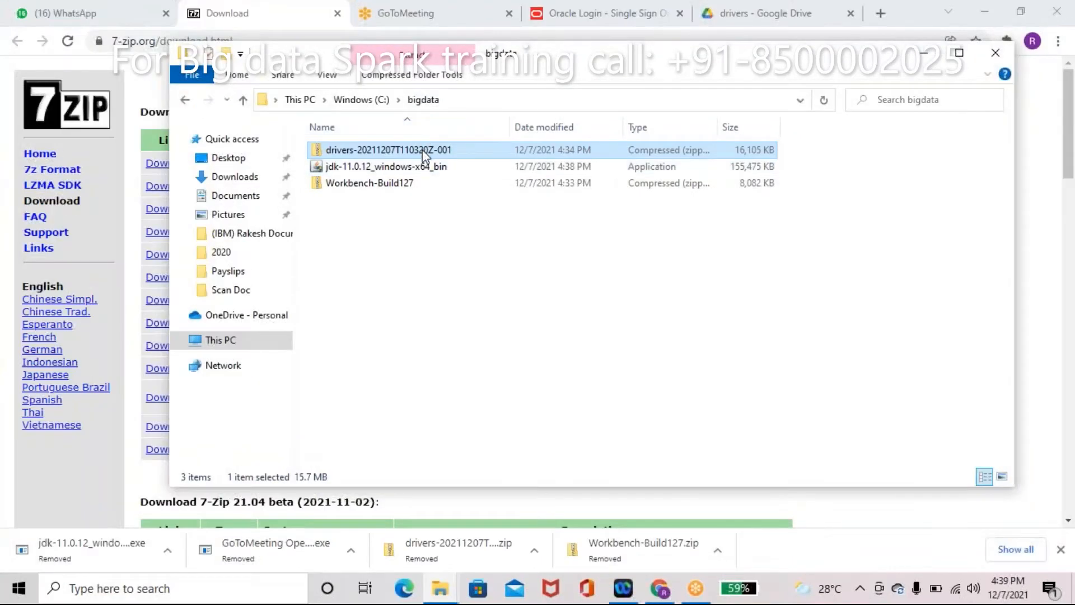
right_click(425, 156)
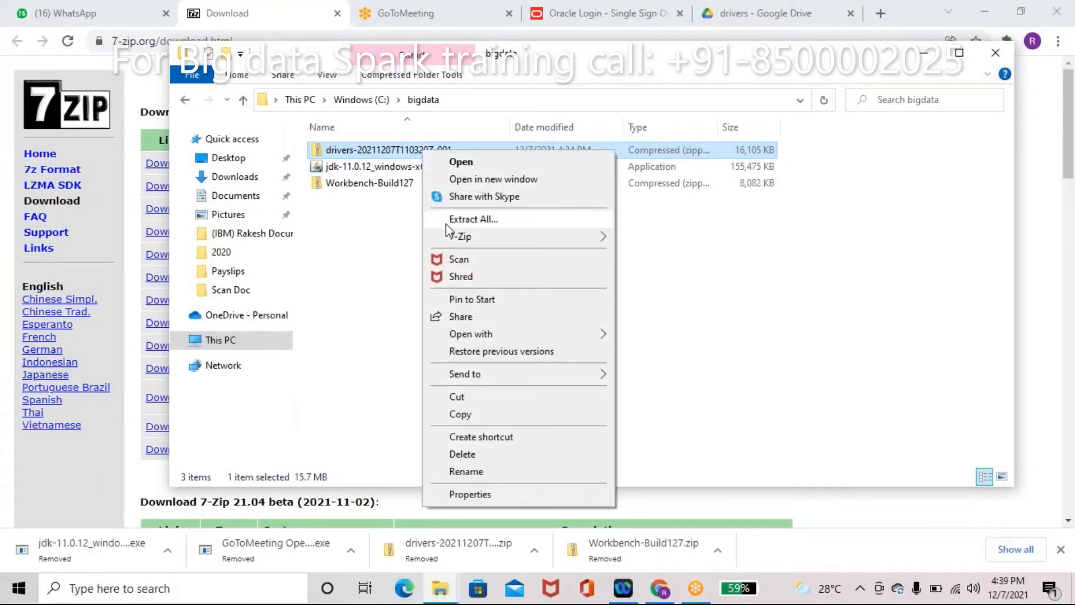
mouse_move(451, 236)
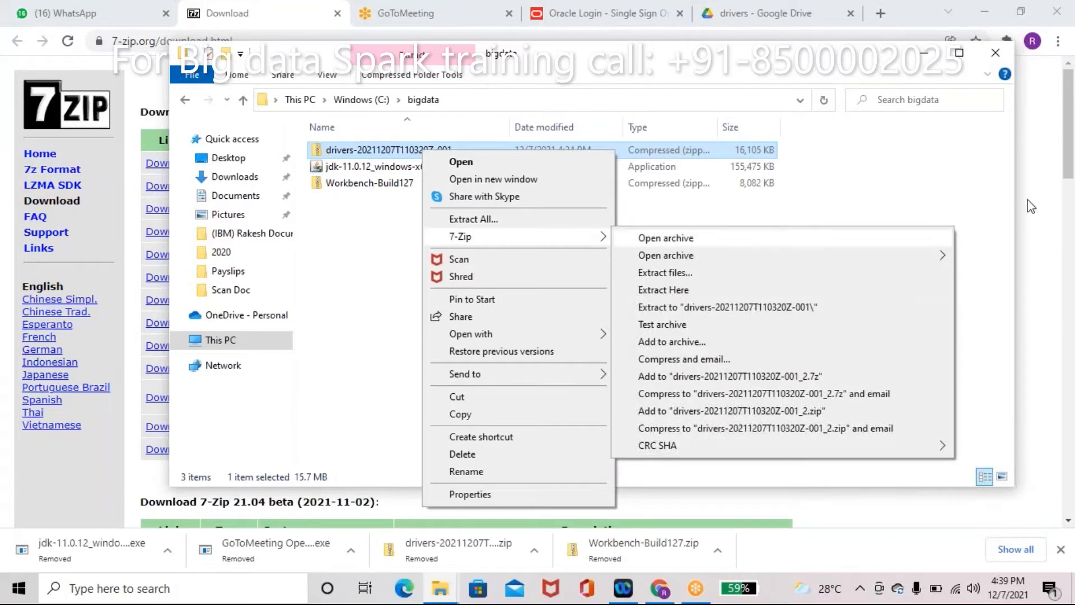
left_click(728, 289)
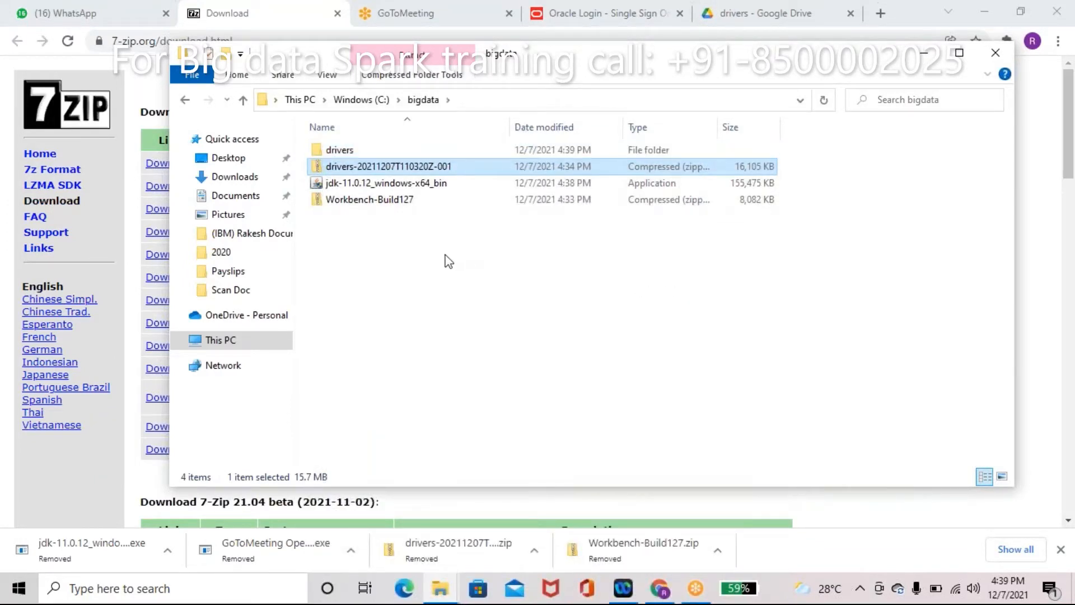
key("Delete")
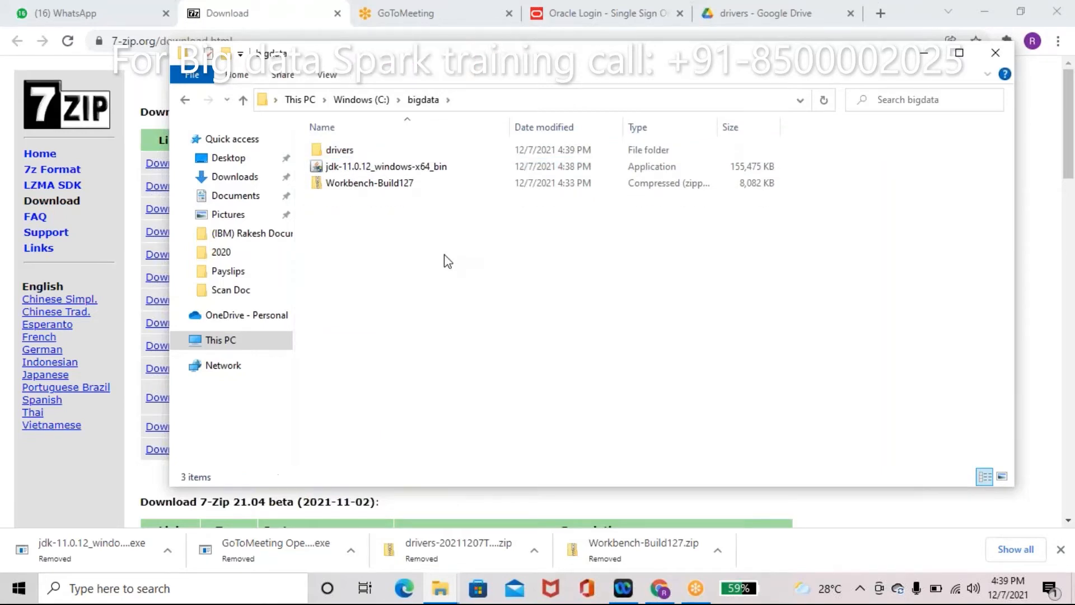
Step: Launch the jdk-11.0.12_windows-x64_bin installer and select the Workbench-Build127 zip
double_click(367, 168)
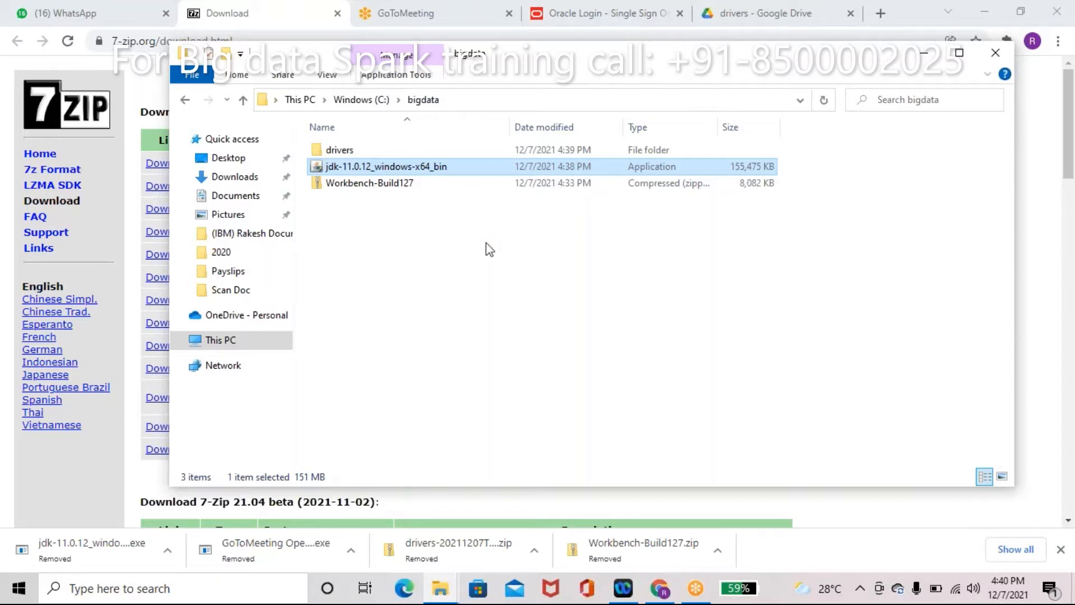
left_click(487, 359)
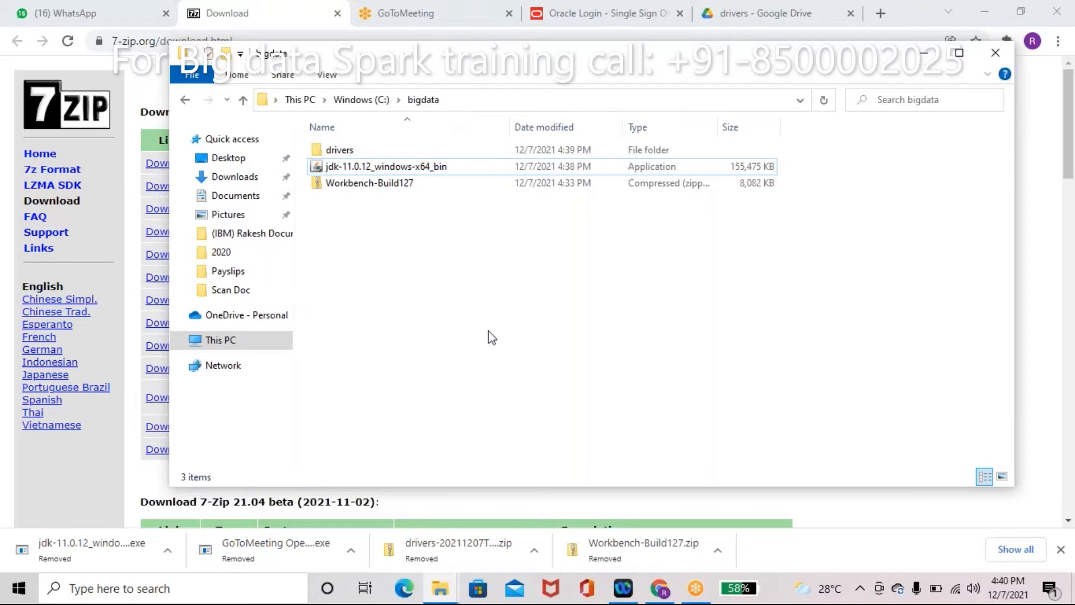
left_click(395, 189)
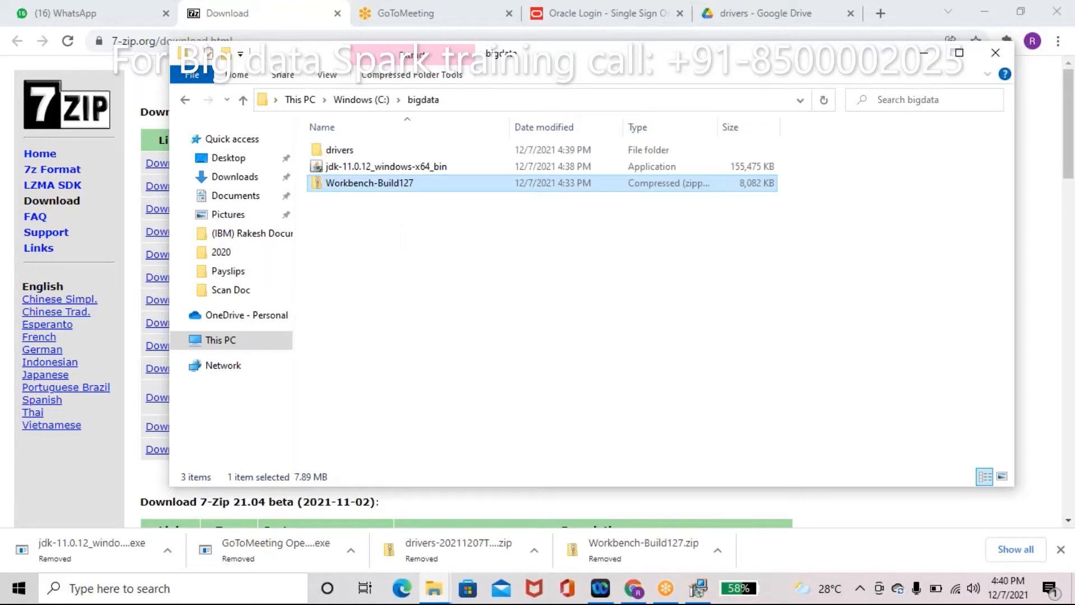
Step: Change the JDK install folder to C:\bigdata\Java\jdk-11.0.12\ and start the installation
left_click(697, 590)
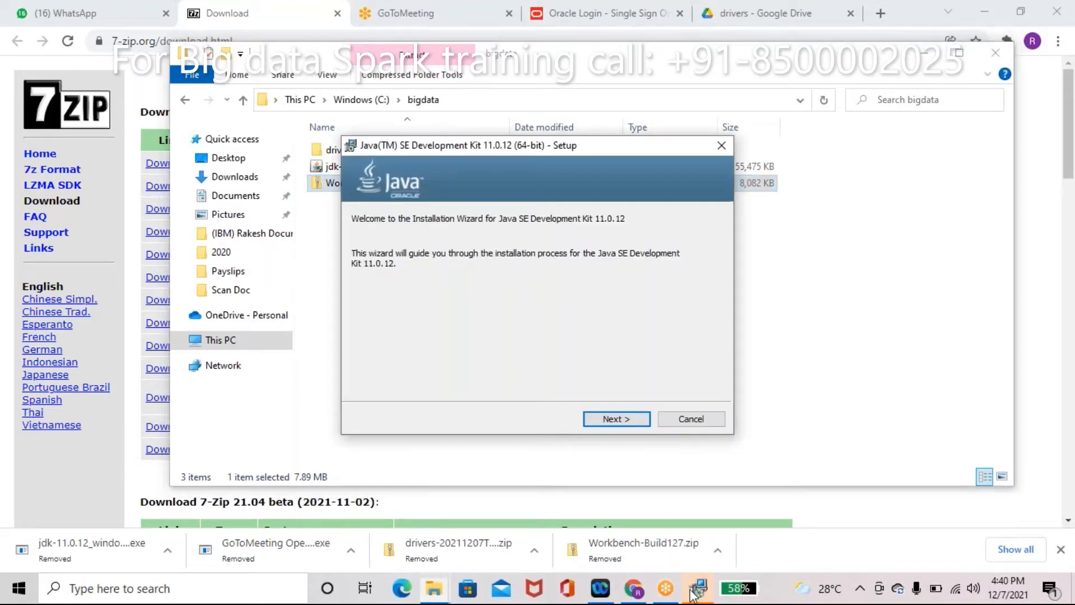
left_click(615, 421)
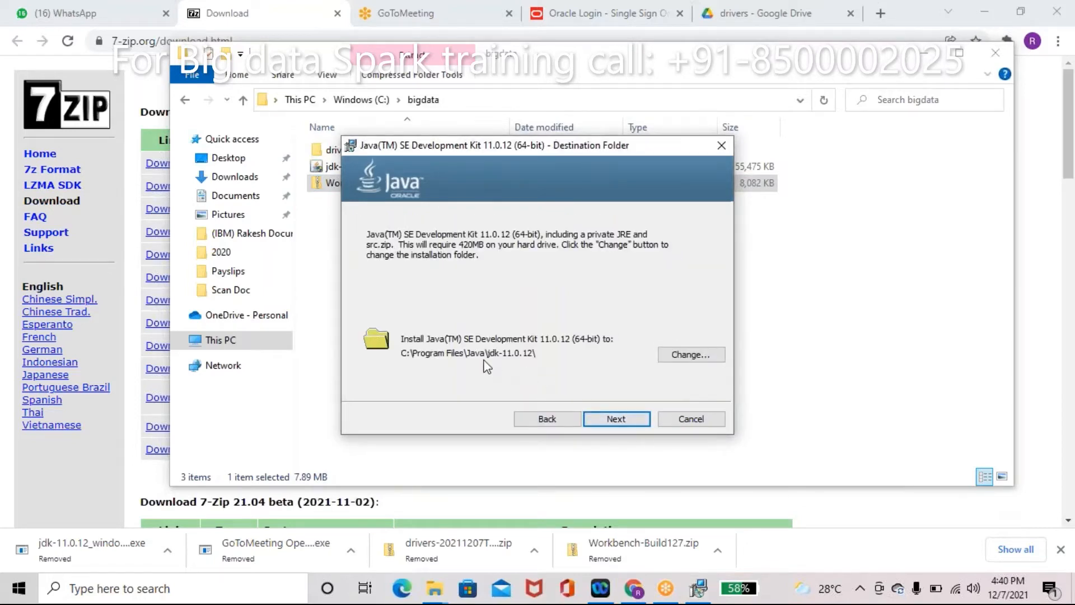
left_click(685, 356)
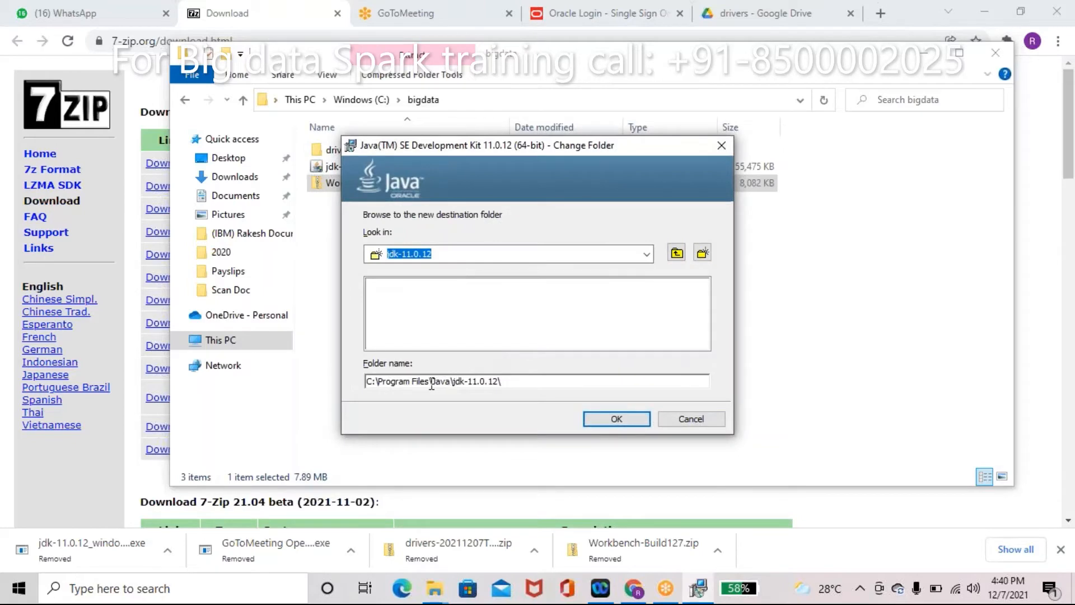
left_click(430, 382)
key("BackSpace")
key("BackSpace")
key("BackSpace")
key("BackSpace")
key("BackSpace")
key("BackSpace")
key("BackSpace")
key("BackSpace")
key("BackSpace")
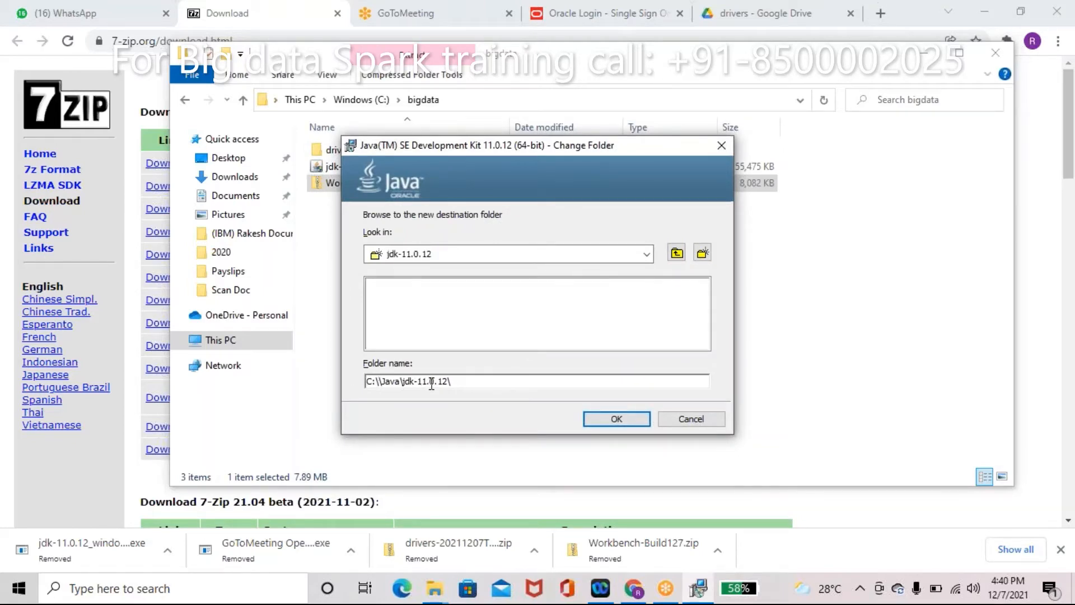
type("bigdata")
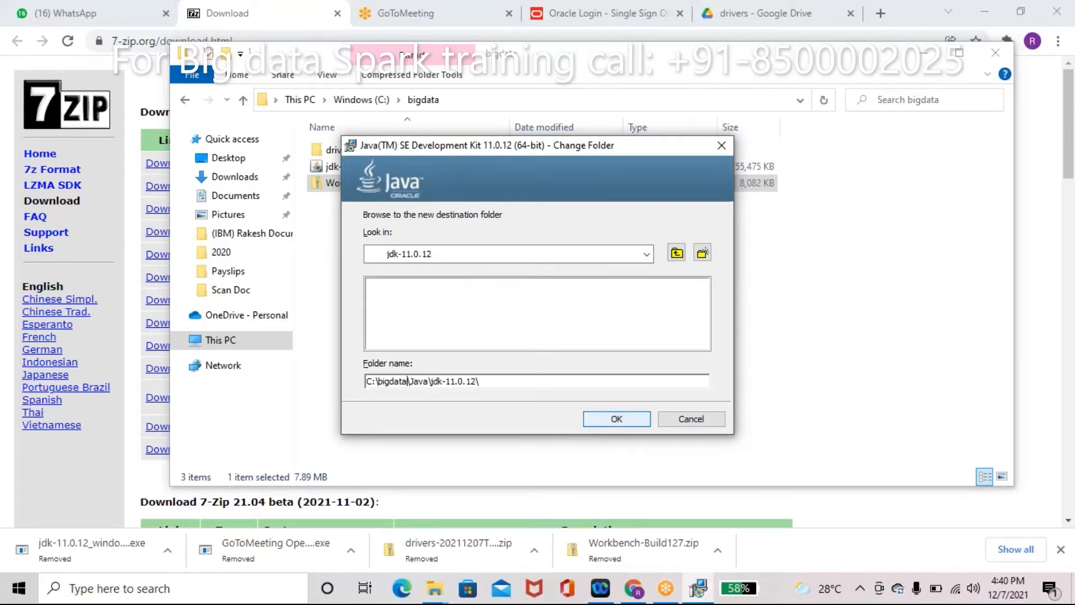
left_click(599, 417)
left_click(599, 417)
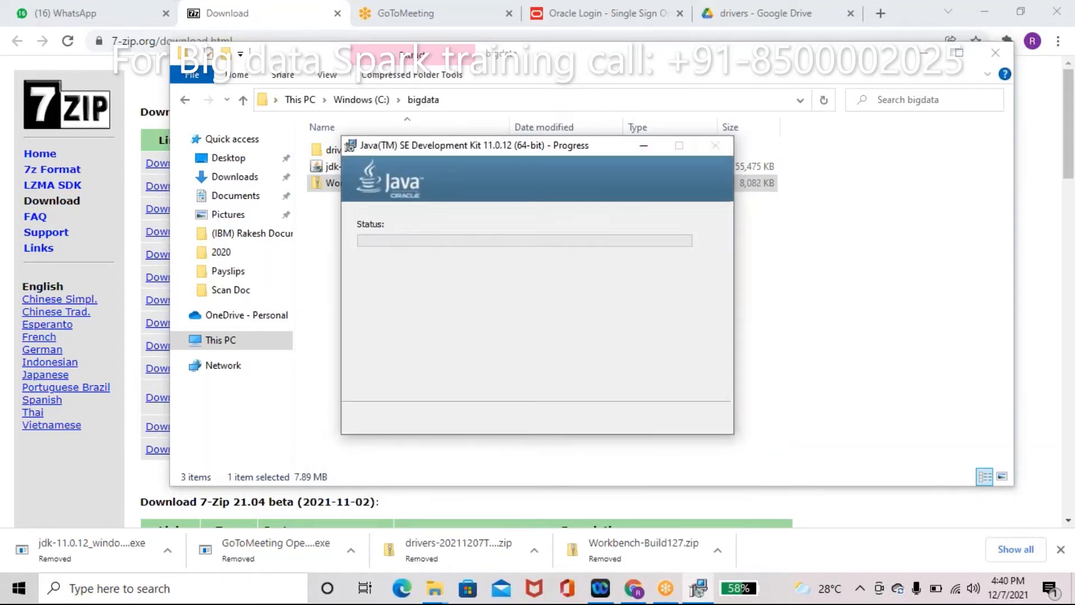
left_click(814, 289)
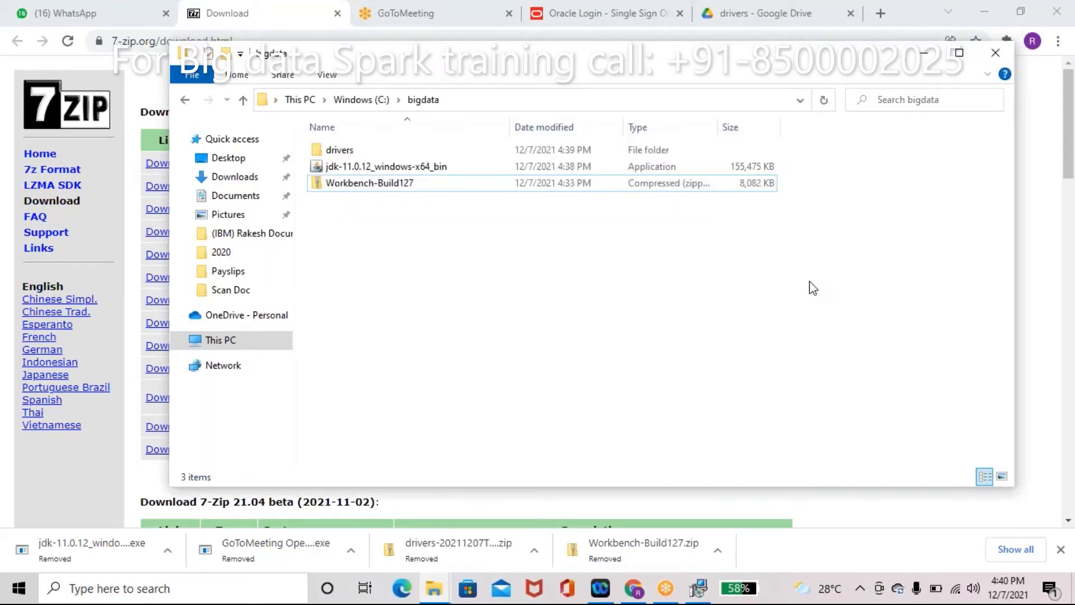
Step: Extract Workbench-Build127.zip with 7-Zip into its own Workbench-Build127 folder
left_click(361, 186)
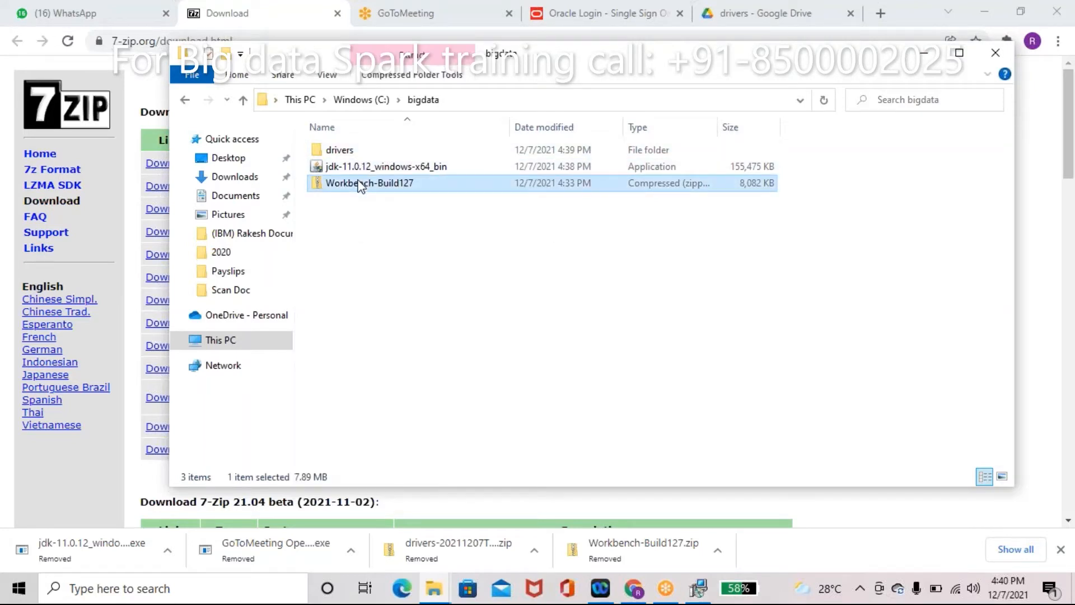
right_click(361, 186)
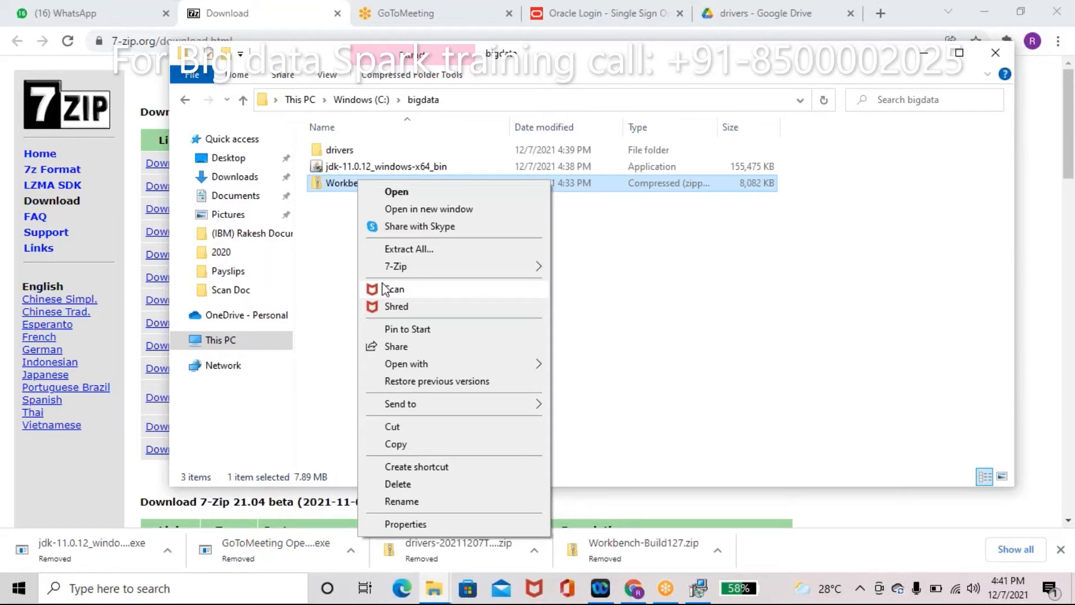
mouse_move(390, 272)
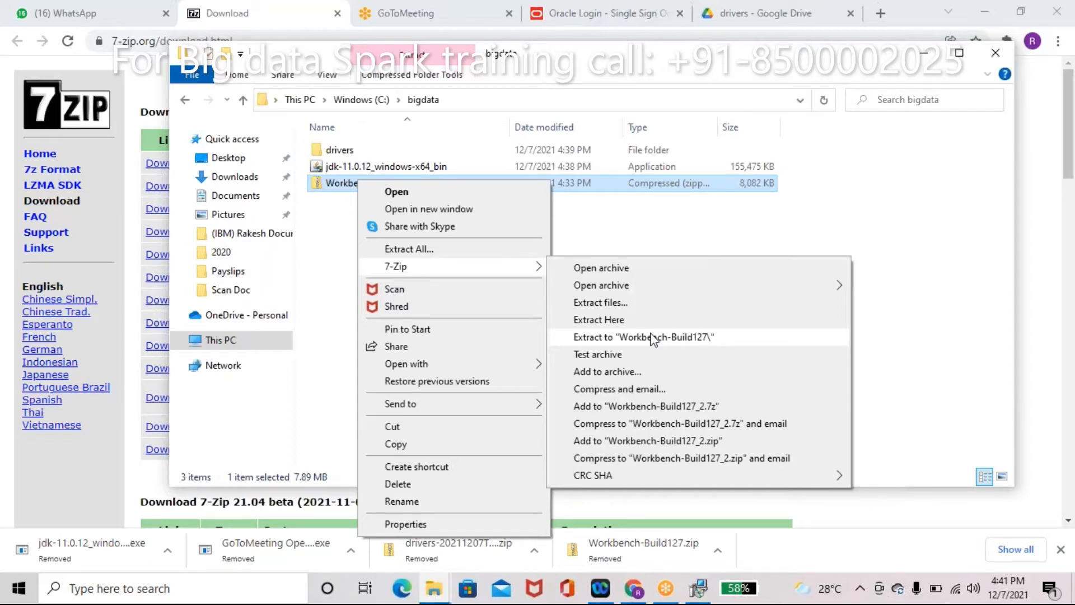
left_click(653, 338)
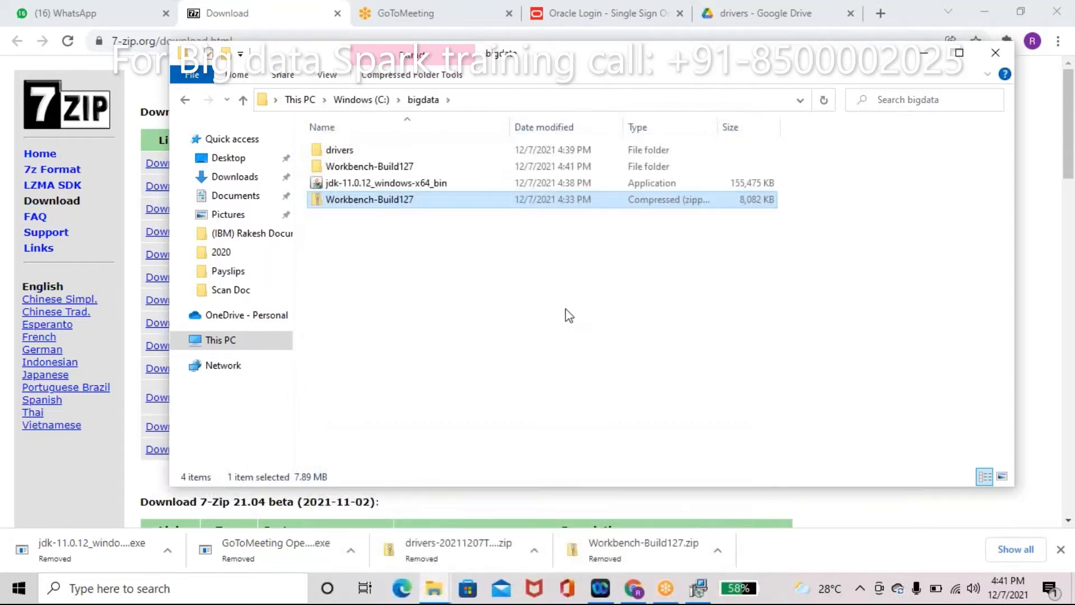
Step: Delete the Workbench-Build127.zip archive and refresh the bigdata listing
right_click(384, 205)
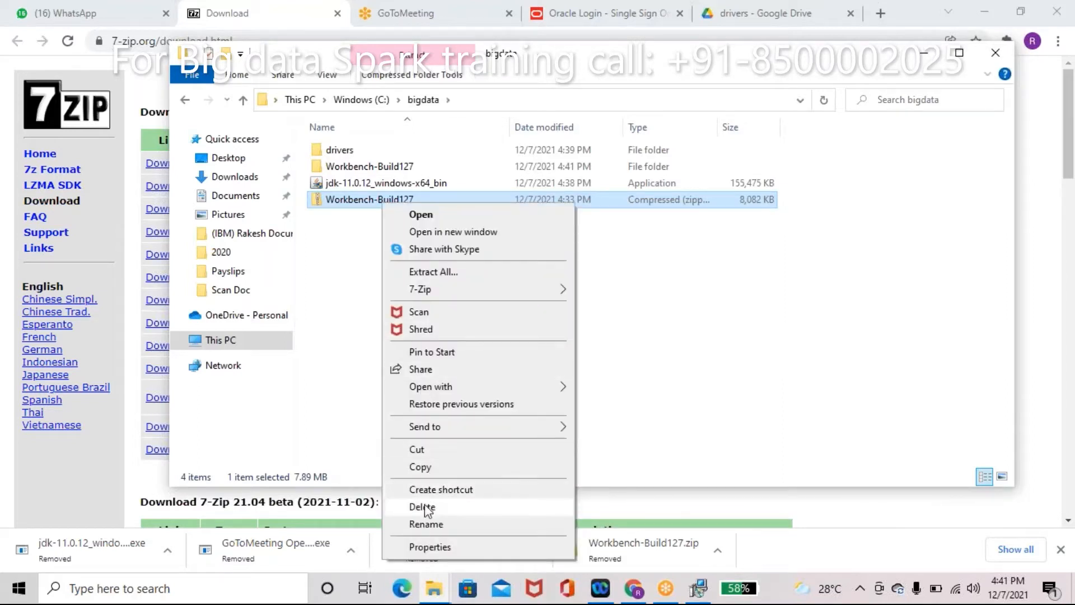
left_click(424, 506)
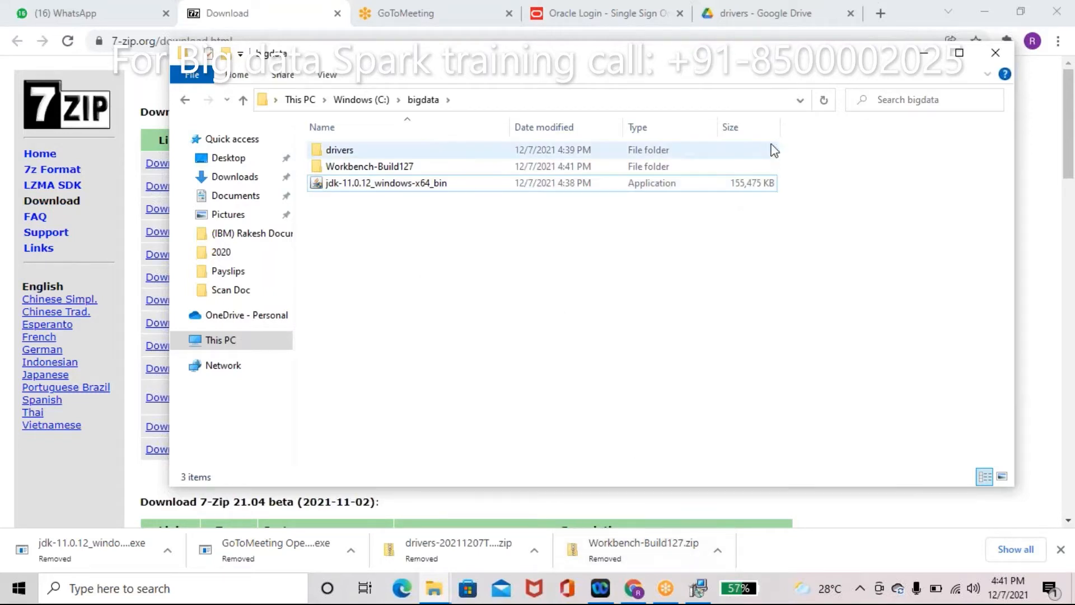
left_click(821, 104)
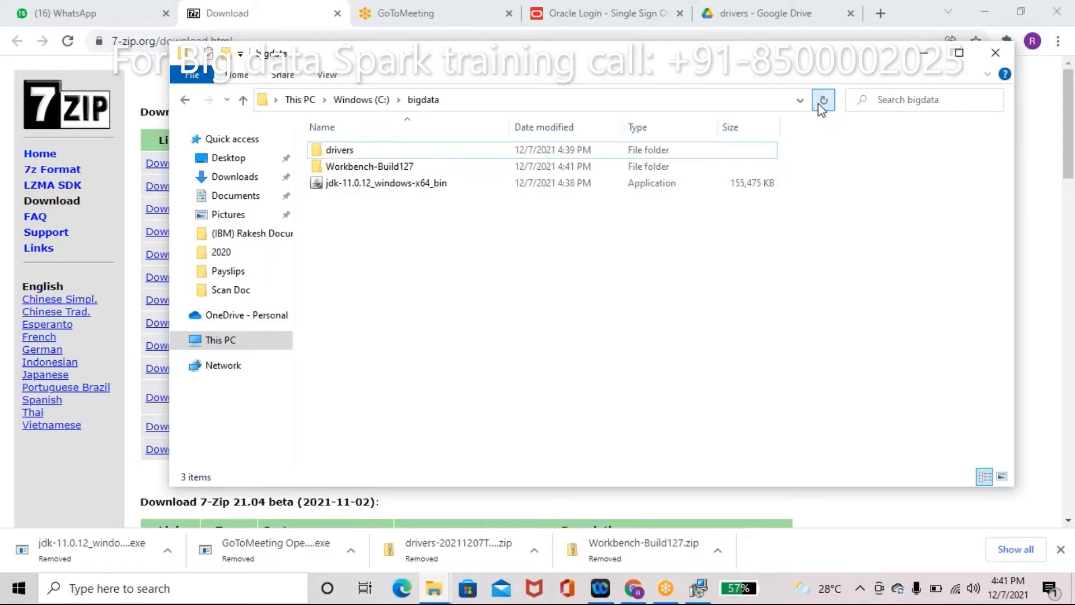
Step: Open the Workbench-Build127 folder and launch SQLWorkbench64
left_click(701, 589)
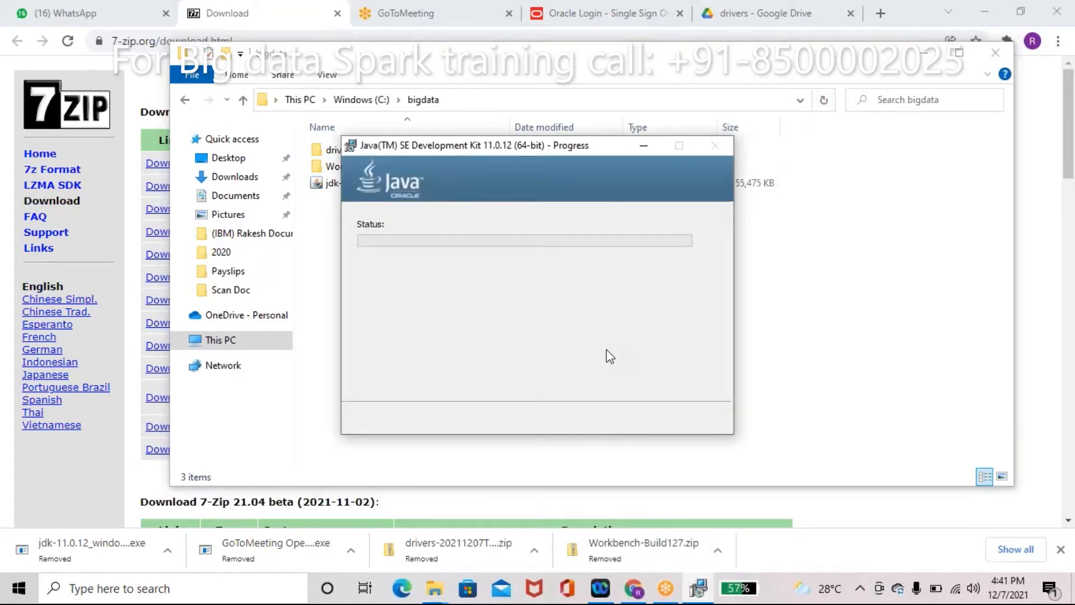
left_click(943, 312)
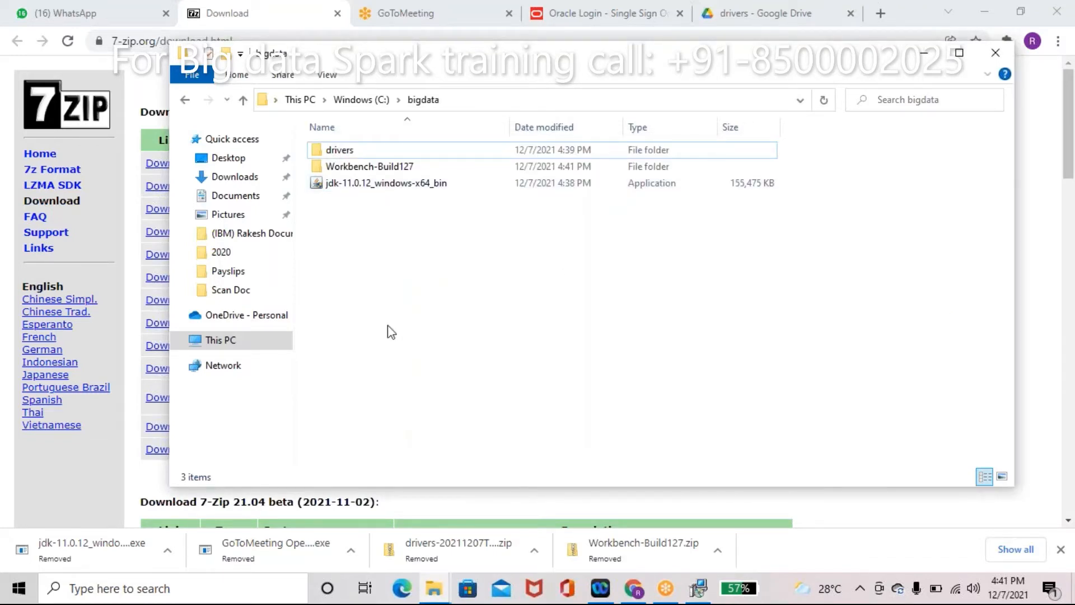
double_click(366, 168)
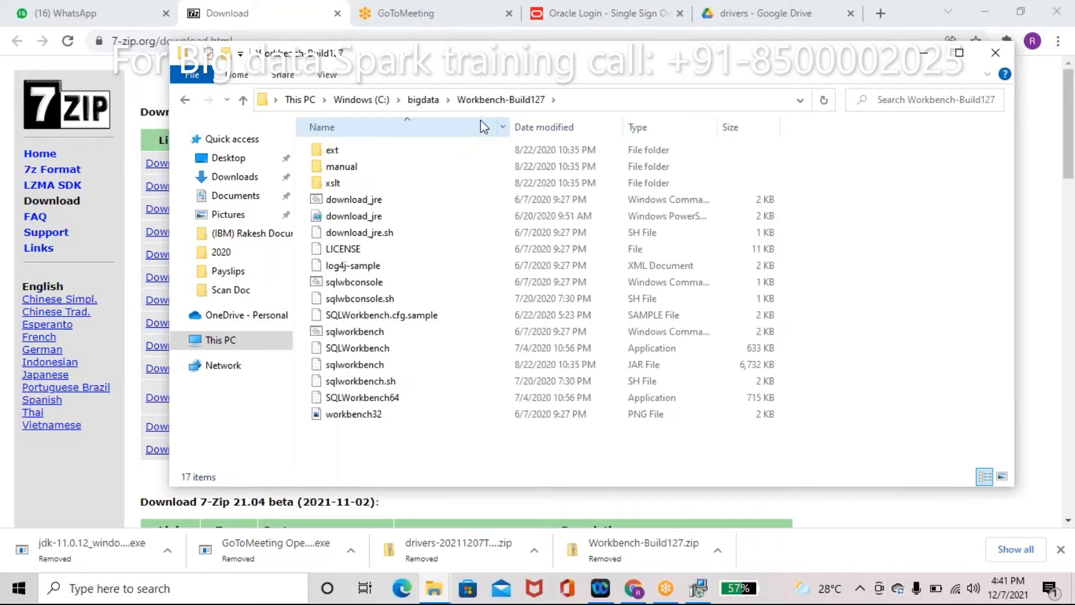
left_click(374, 401)
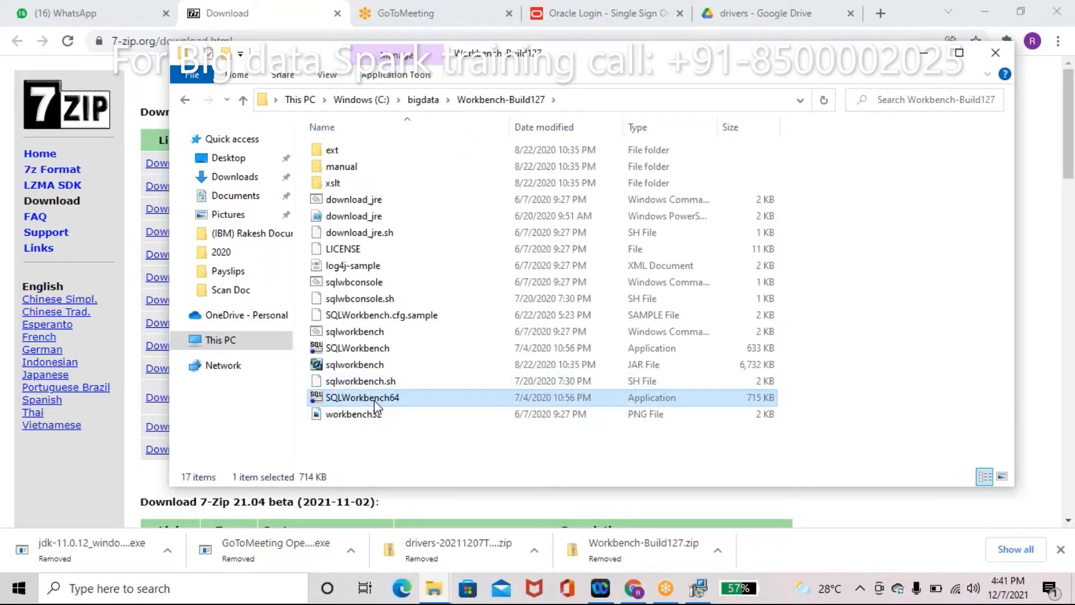
double_click(387, 398)
Step: Create a 'SQLWorkbench64 - Shortcut' beside the application
right_click(377, 399)
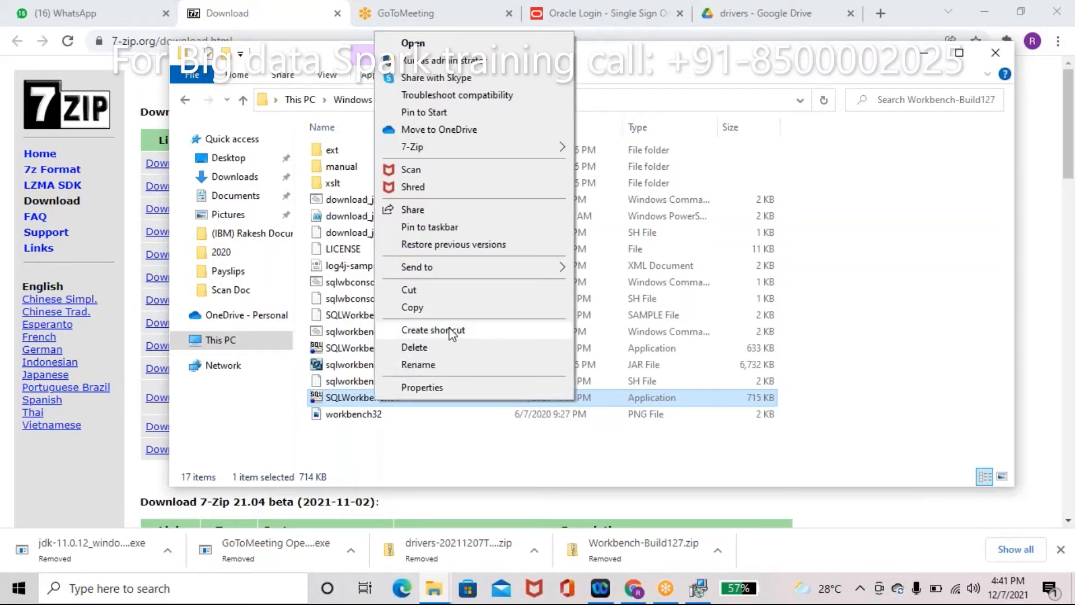
left_click(456, 332)
left_click(408, 401)
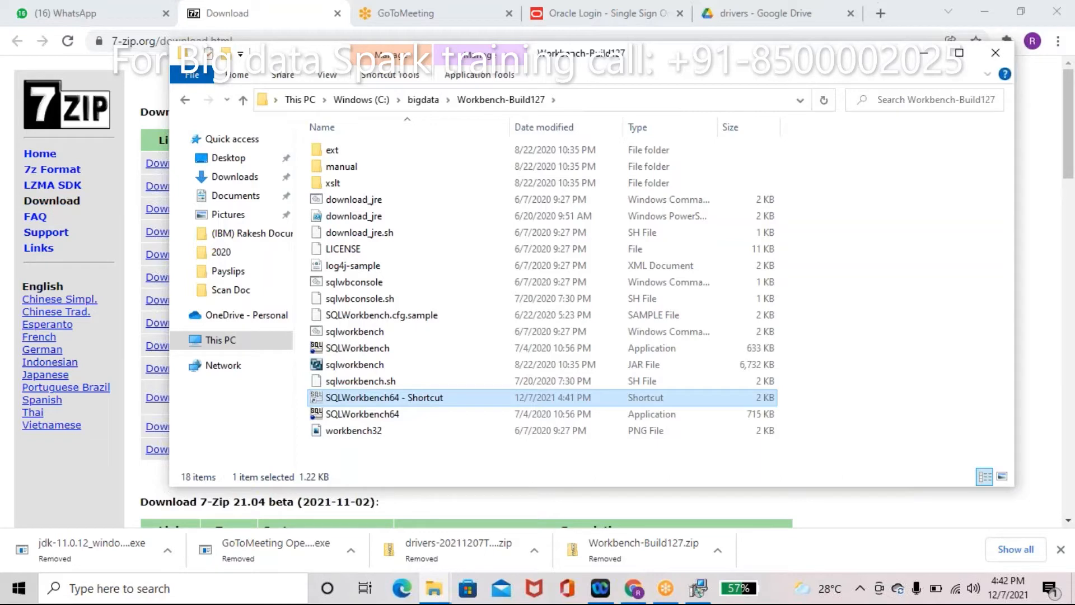
Step: Paste the SQLWorkbench64 shortcut into the Desktop folder
left_click(429, 102)
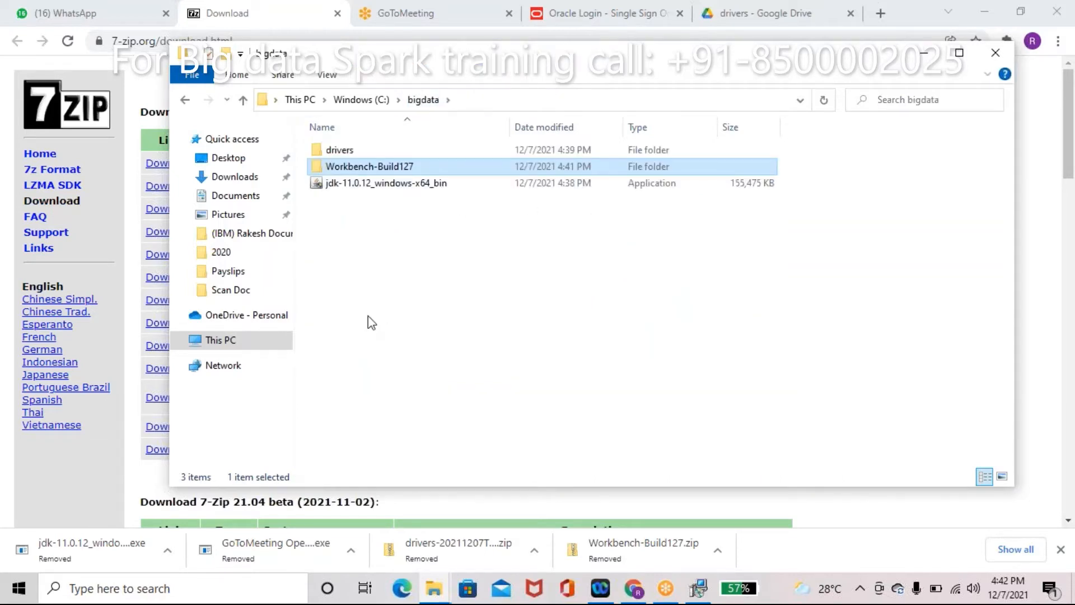
left_click(226, 158)
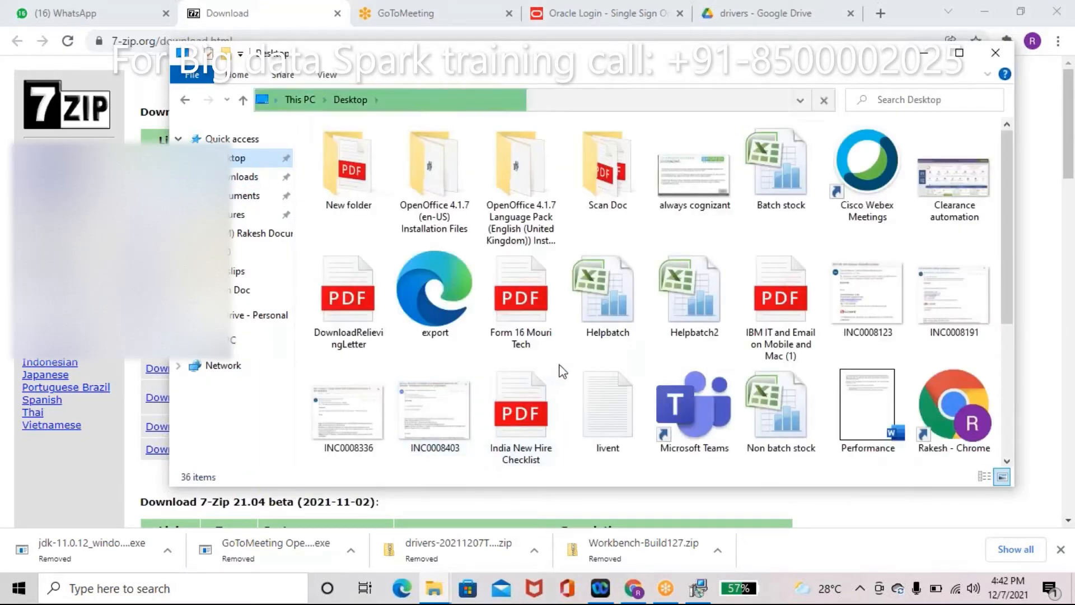
key("ctrl+v")
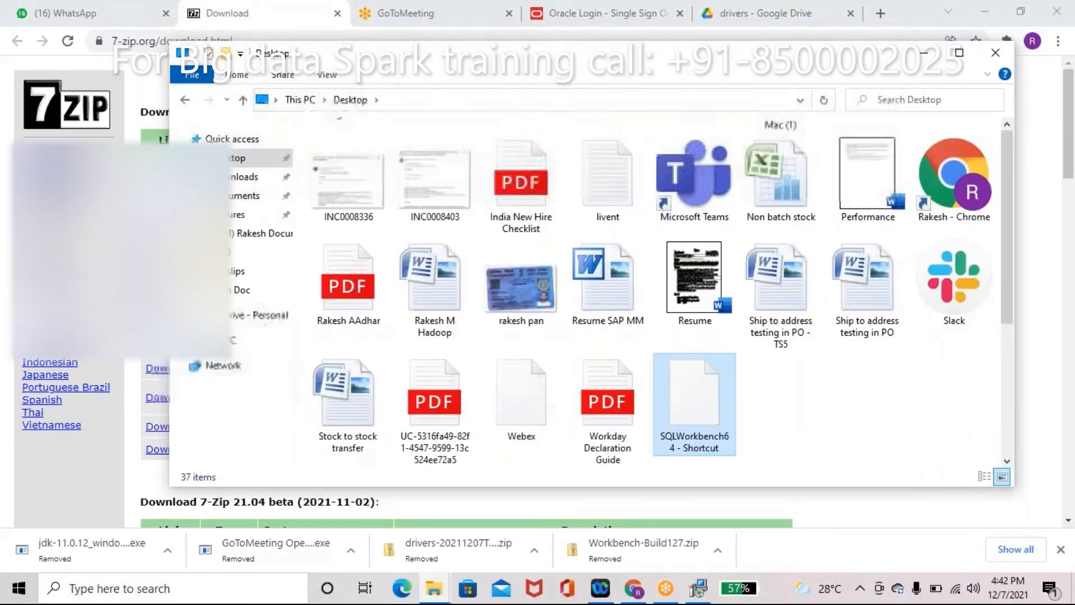
left_click(799, 420)
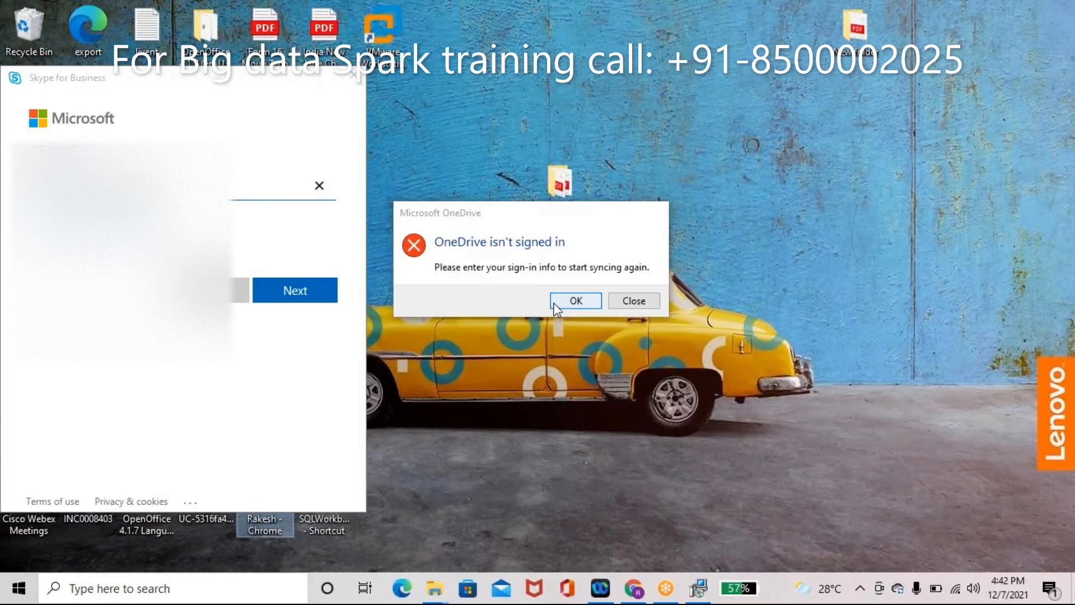
Step: Dismiss the OneDrive message and close the Skype for Business sign-in windows
left_click(632, 301)
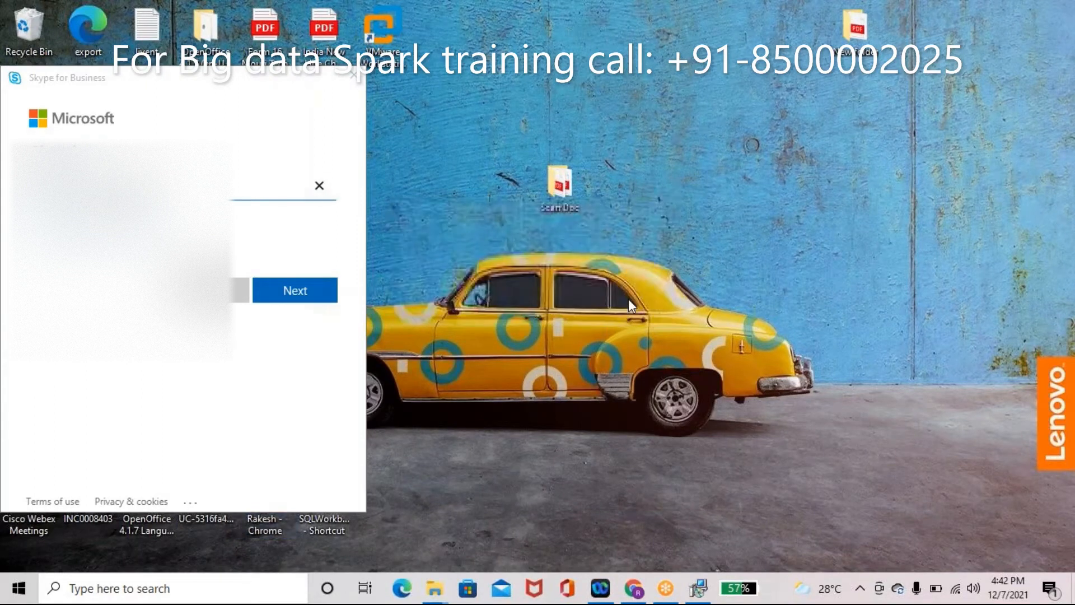
left_click(353, 82)
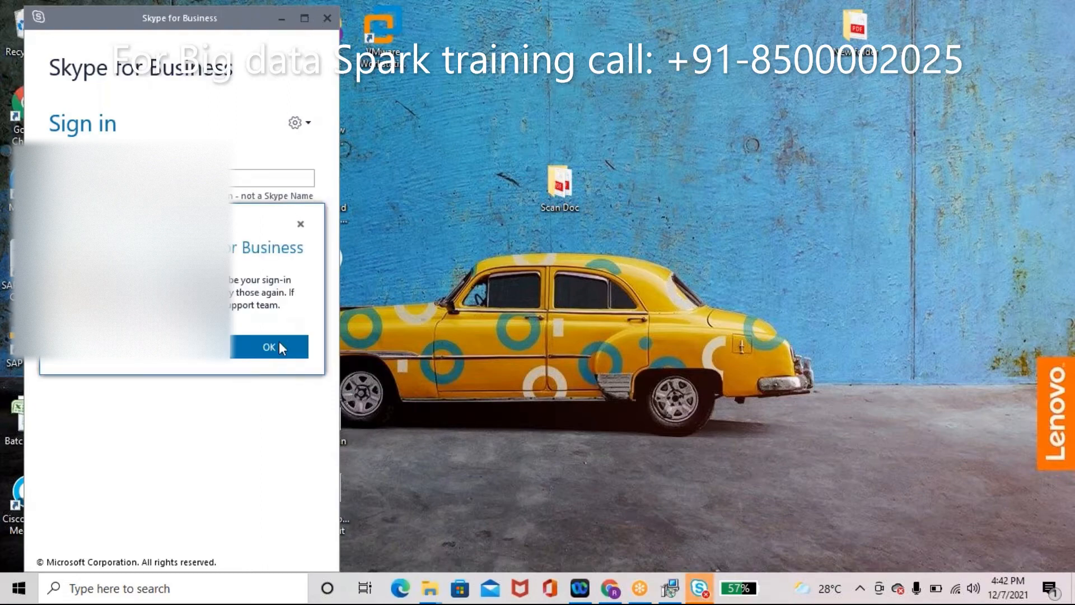
left_click(279, 343)
left_click(330, 21)
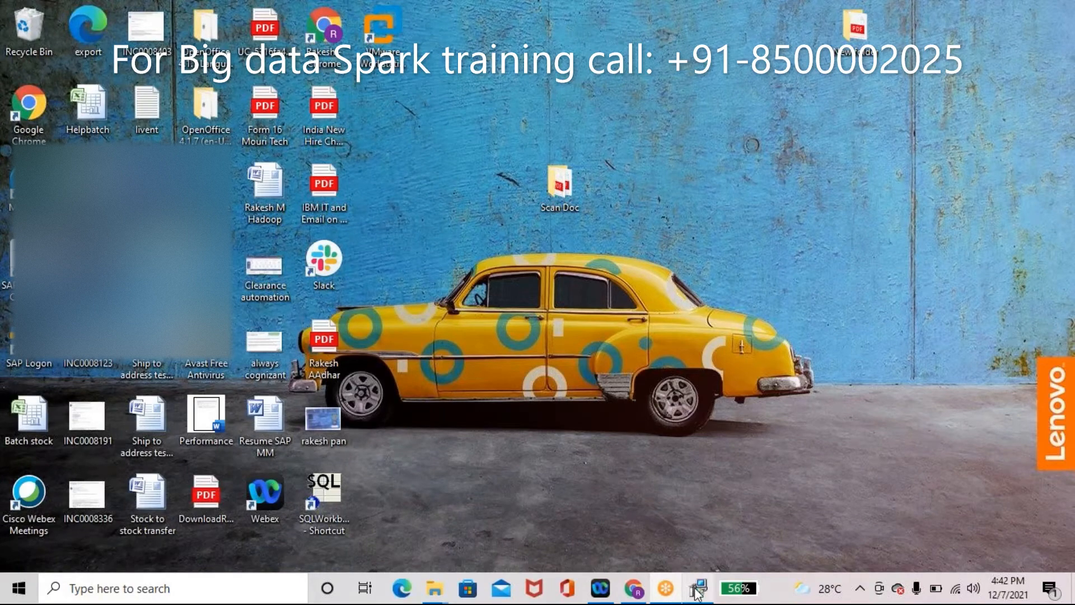
Step: Let the JDK 11.0.12 (64-bit) installer reach 'Successfully Installed', then close it
left_click(698, 589)
left_click(697, 591)
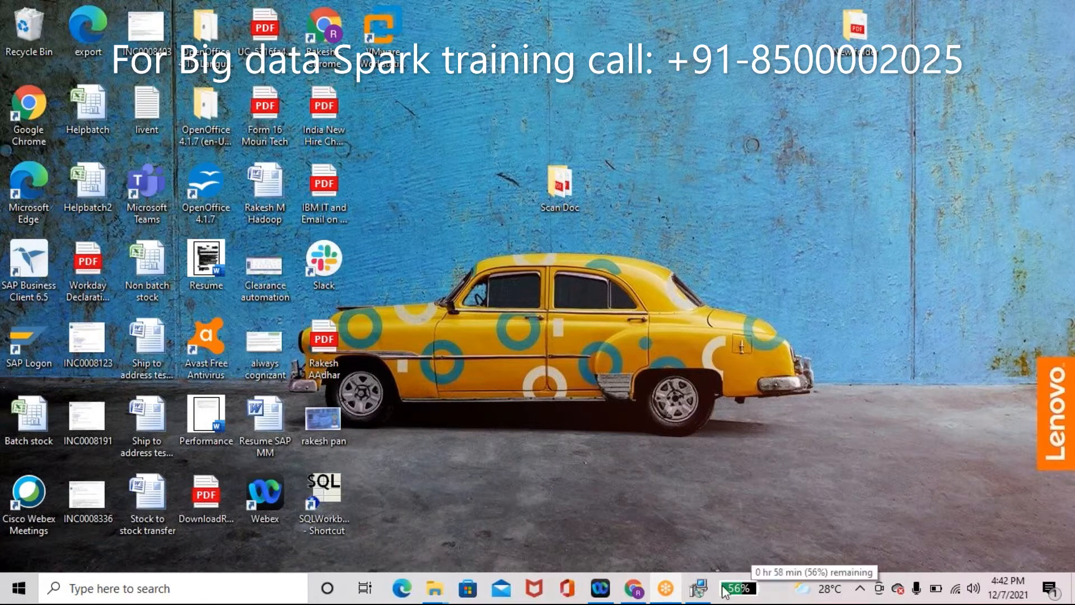
left_click(701, 589)
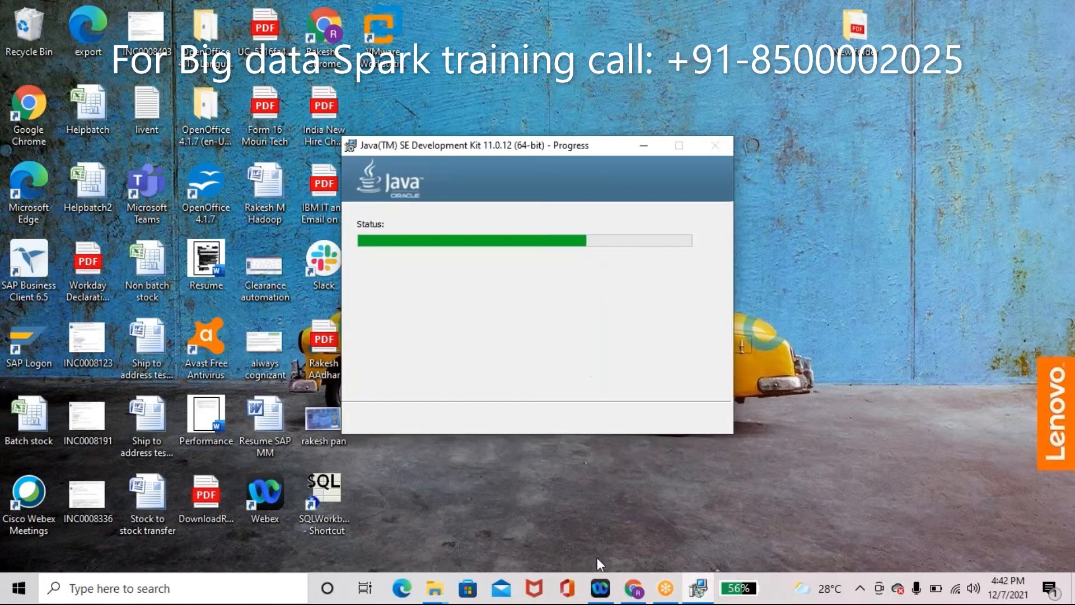
mouse_move(443, 589)
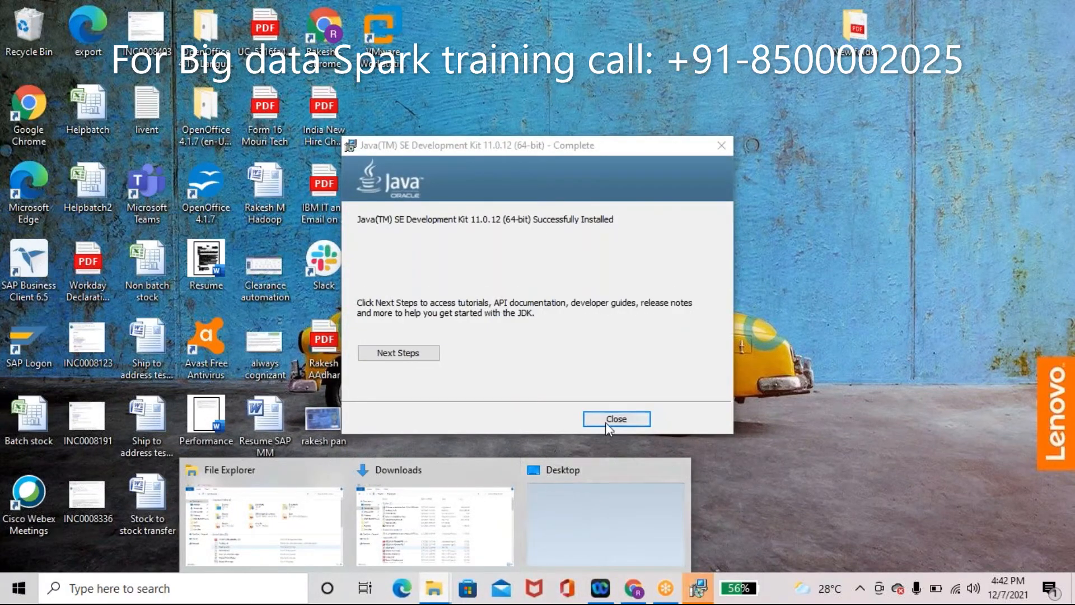
left_click(607, 421)
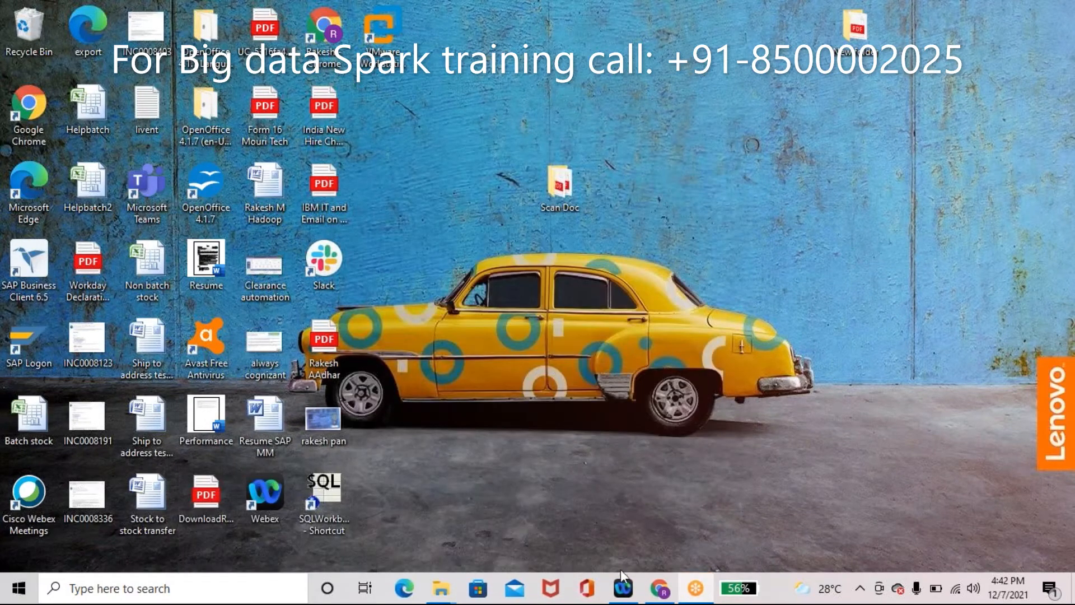
Step: Open C:\bigdata\Java\jdk-11.0.12 in the Explorer window
mouse_move(451, 591)
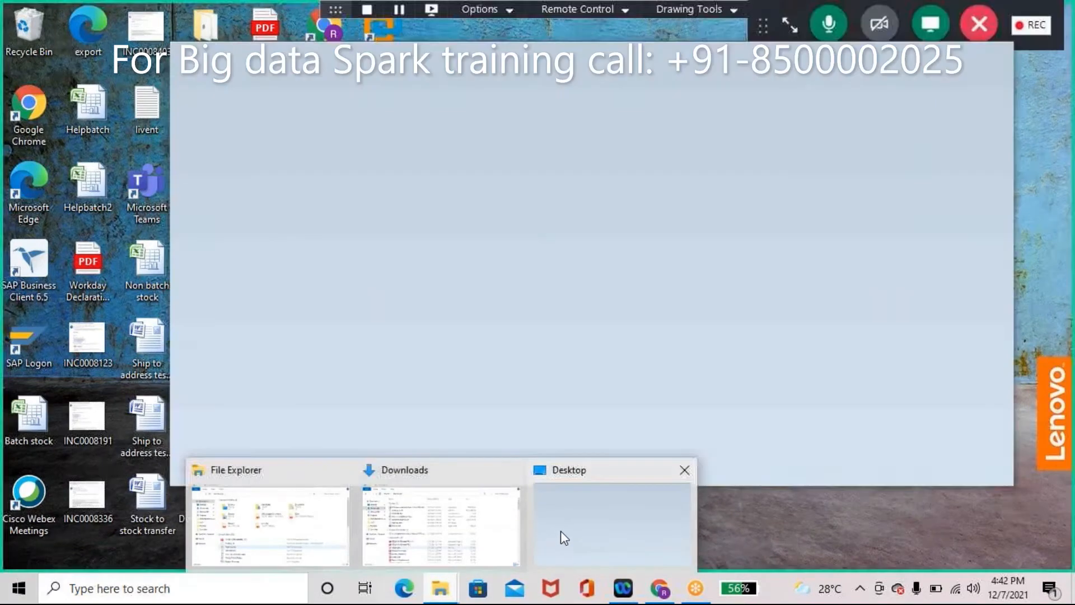
left_click(560, 530)
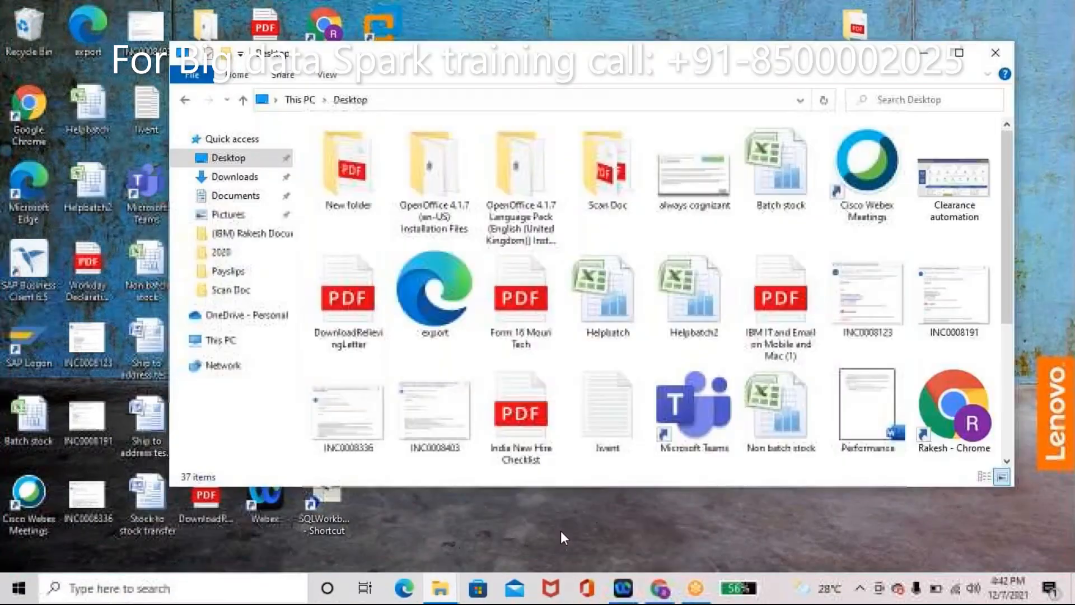
left_click(184, 101)
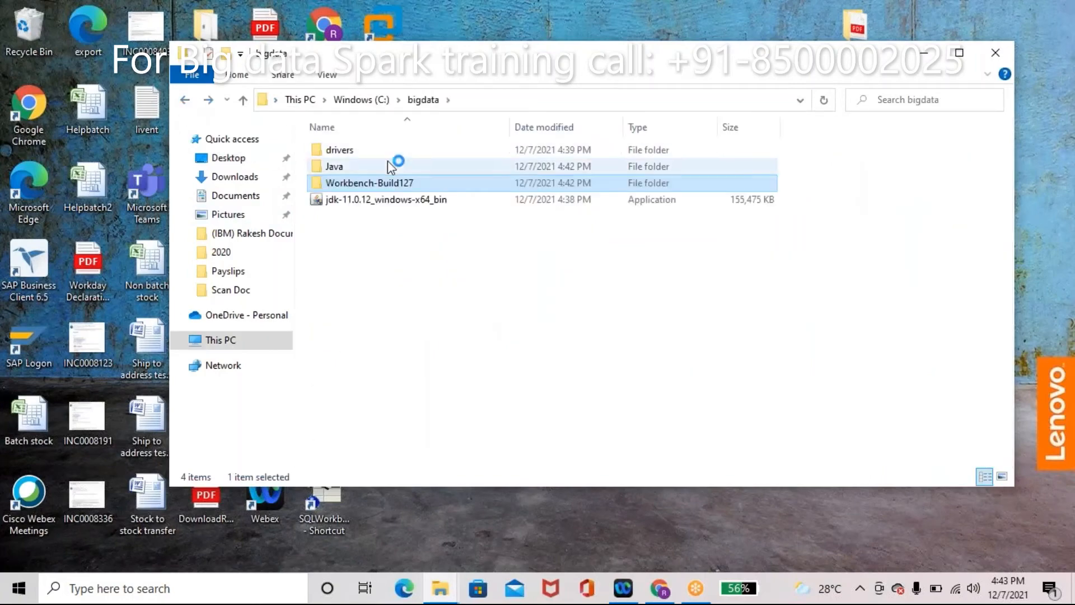
double_click(363, 168)
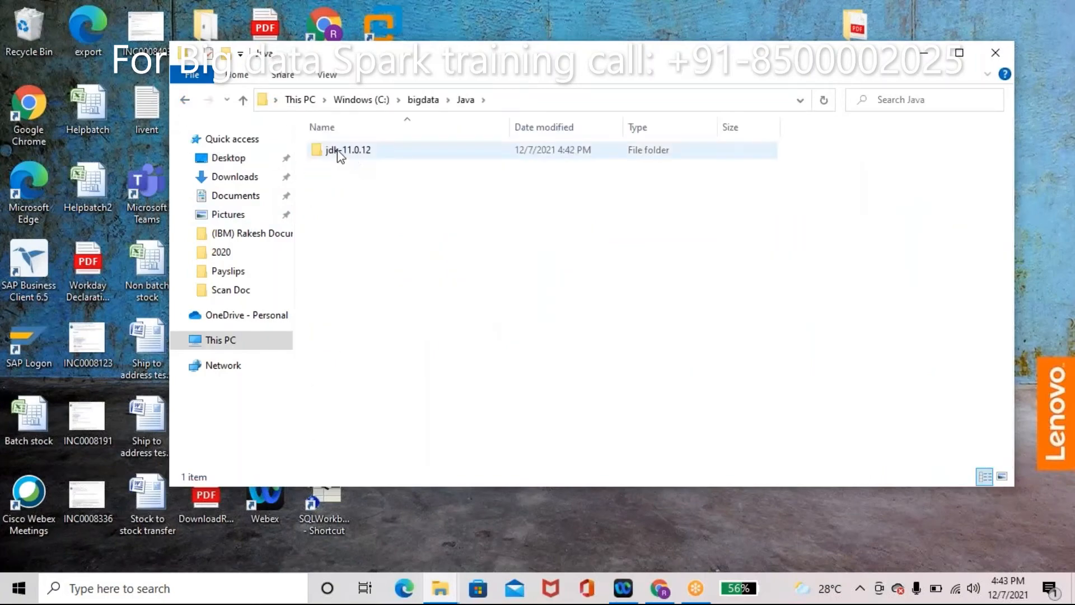
left_click(339, 153)
double_click(340, 152)
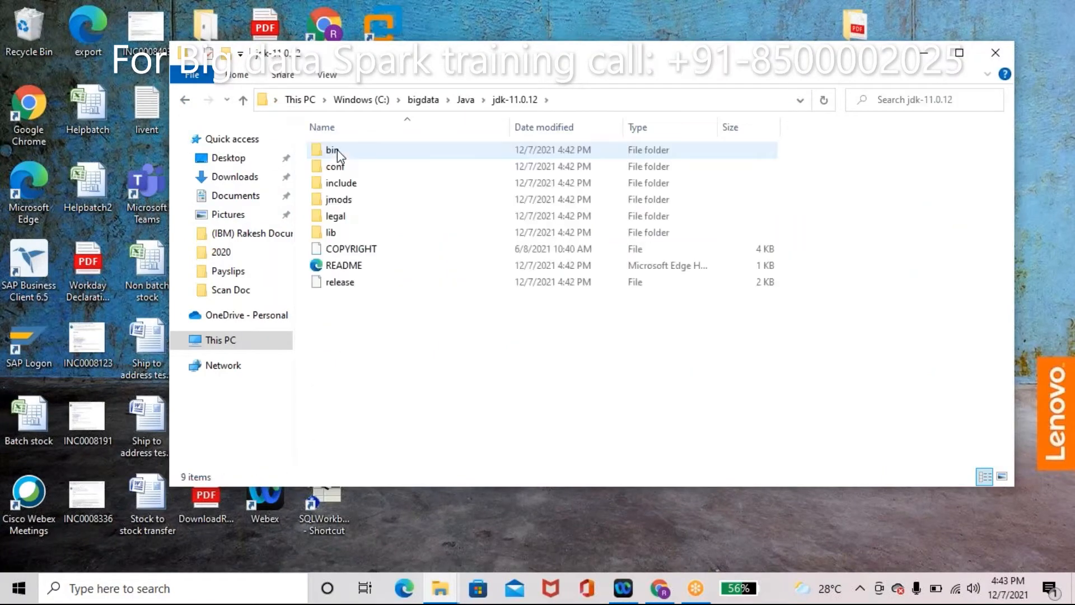
Step: Copy the full path C:\bigdata\Java\jdk-11.0.12 from the address bar
left_click(576, 107)
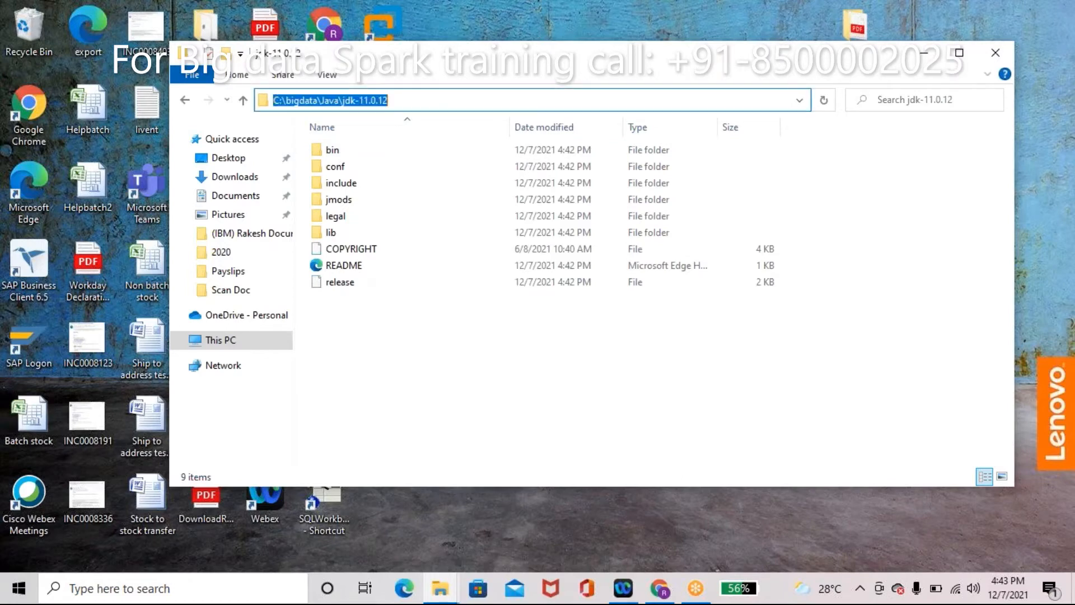
key("BackSpace")
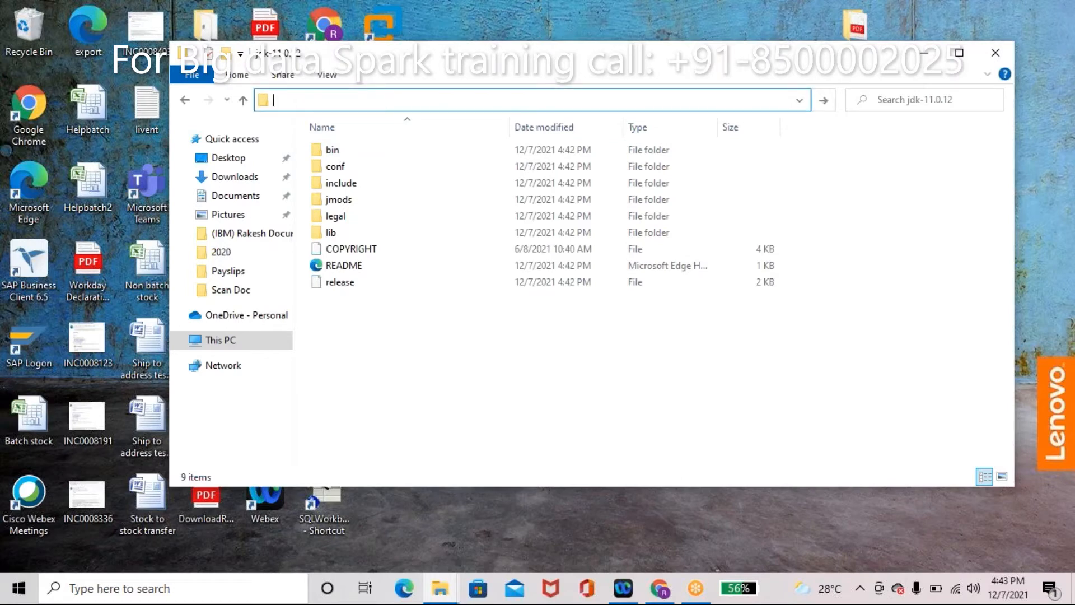
type("C:\\bigdata\\Java\\jdk-11.0.12")
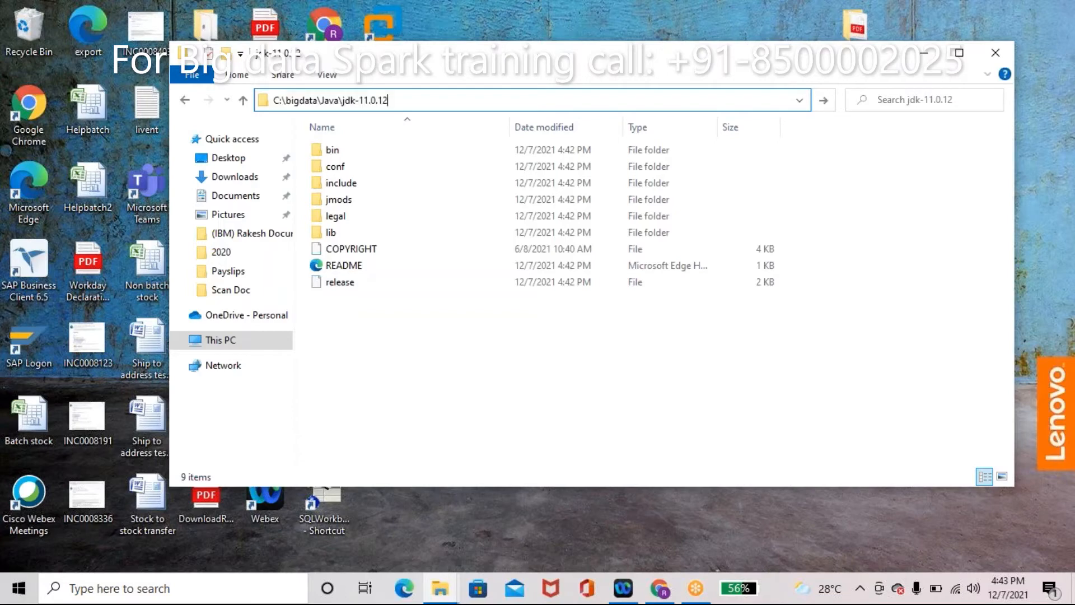
key("ctrl+a")
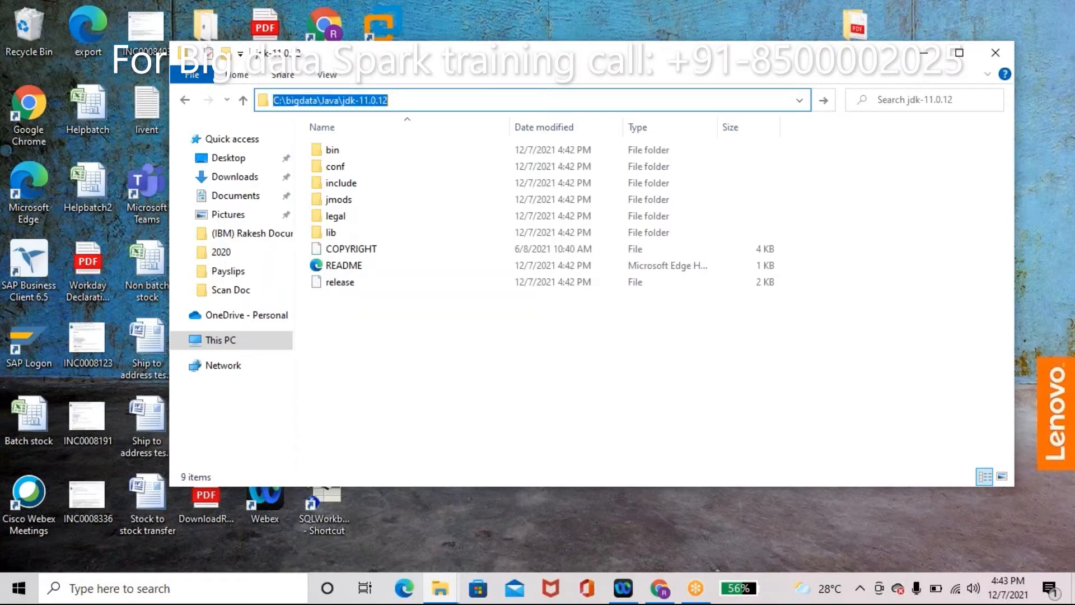
left_click(270, 589)
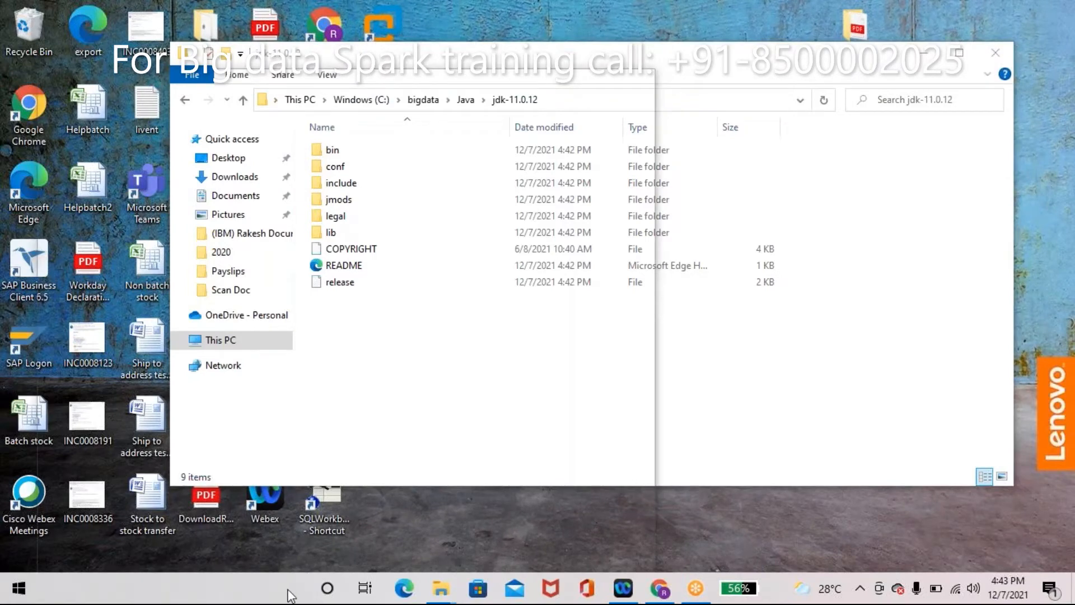
Step: Launch SQL Workbench/J from the desktop shortcut, see the 32-bit Java warning, and return to jdk-11.0.12
left_click(767, 399)
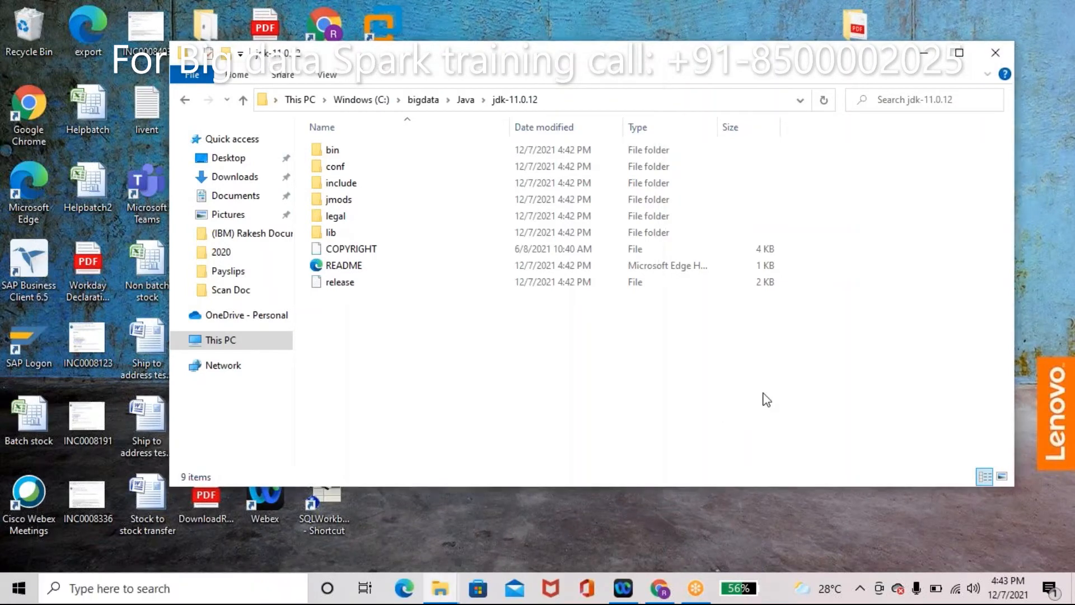
double_click(331, 510)
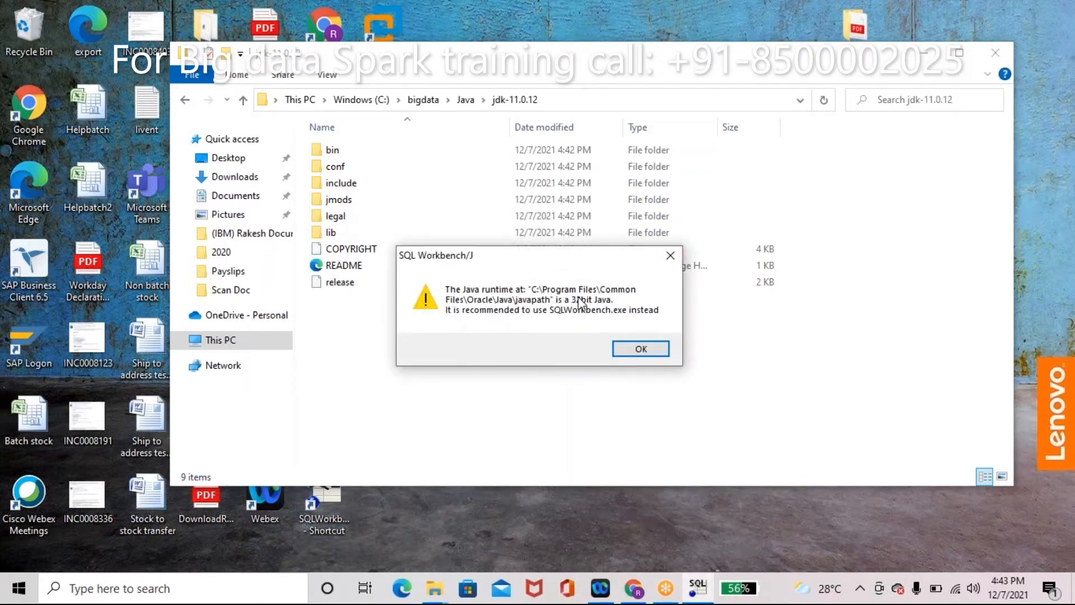
left_click(130, 597)
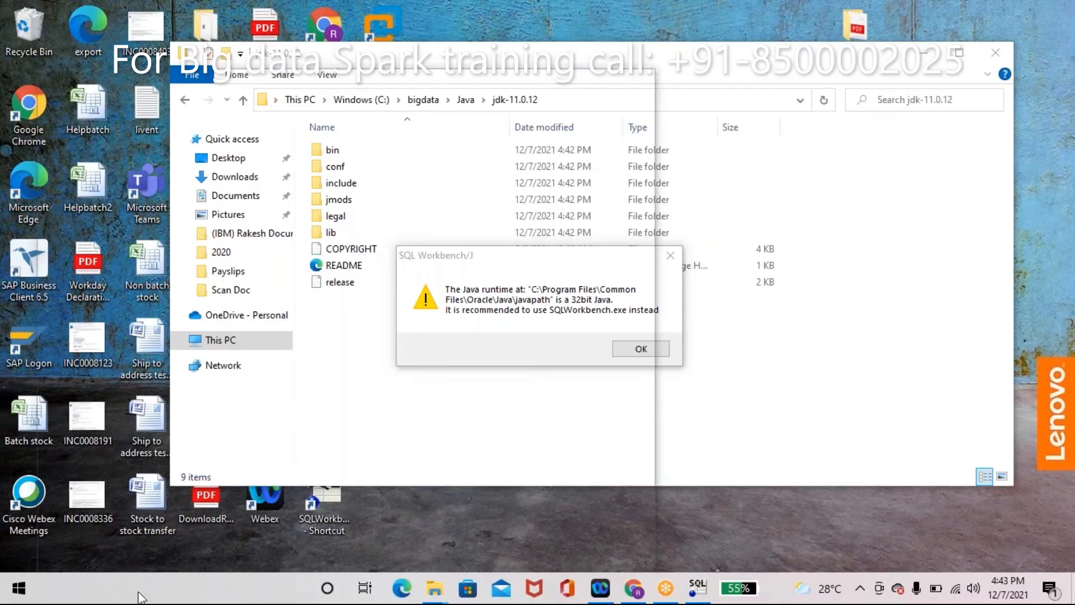
left_click(475, 467)
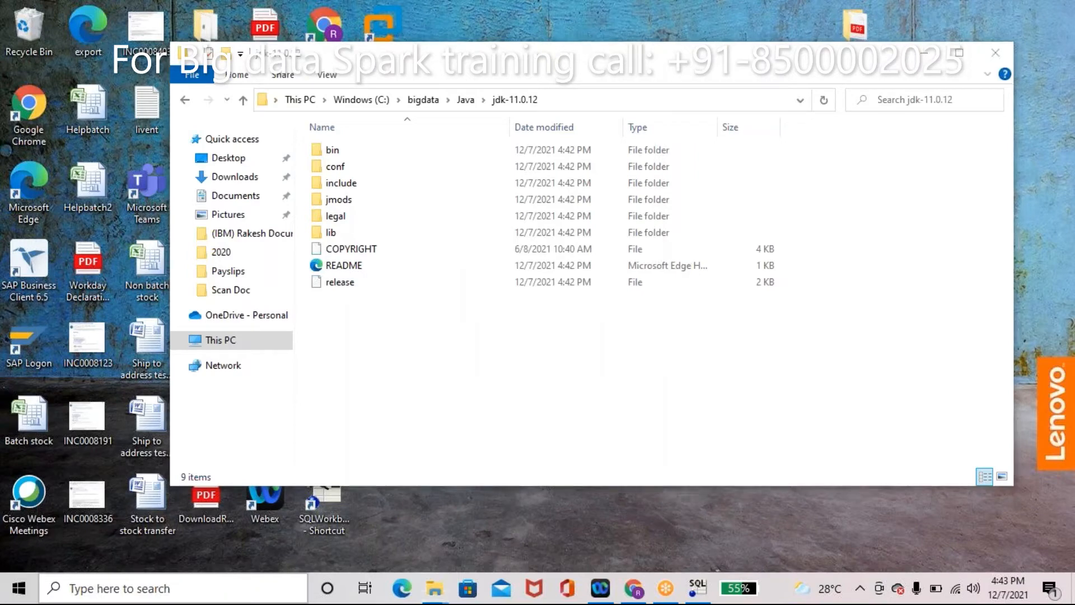
left_click(225, 583)
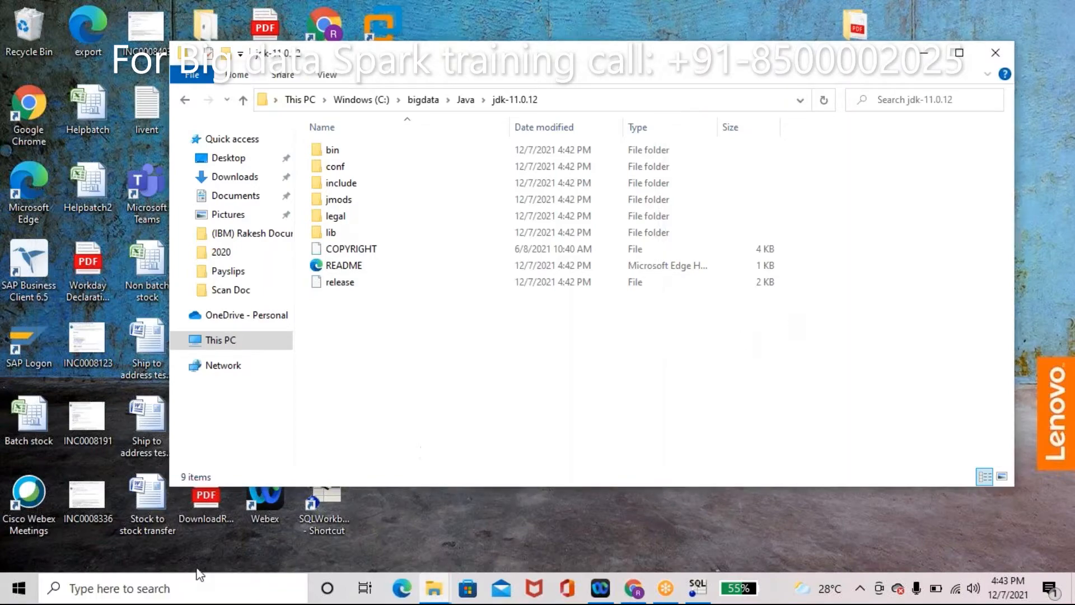
Step: Create user variable JAVA_HOME with value C:\bigdata\Java\jdk-11.0.12
left_click(28, 592)
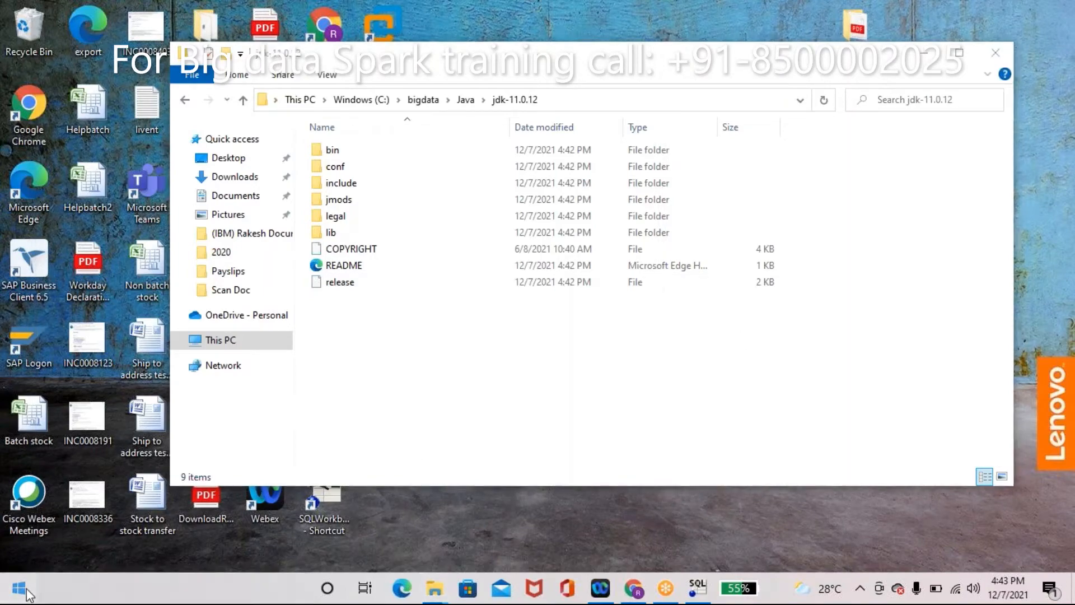
left_click(26, 590)
type("env")
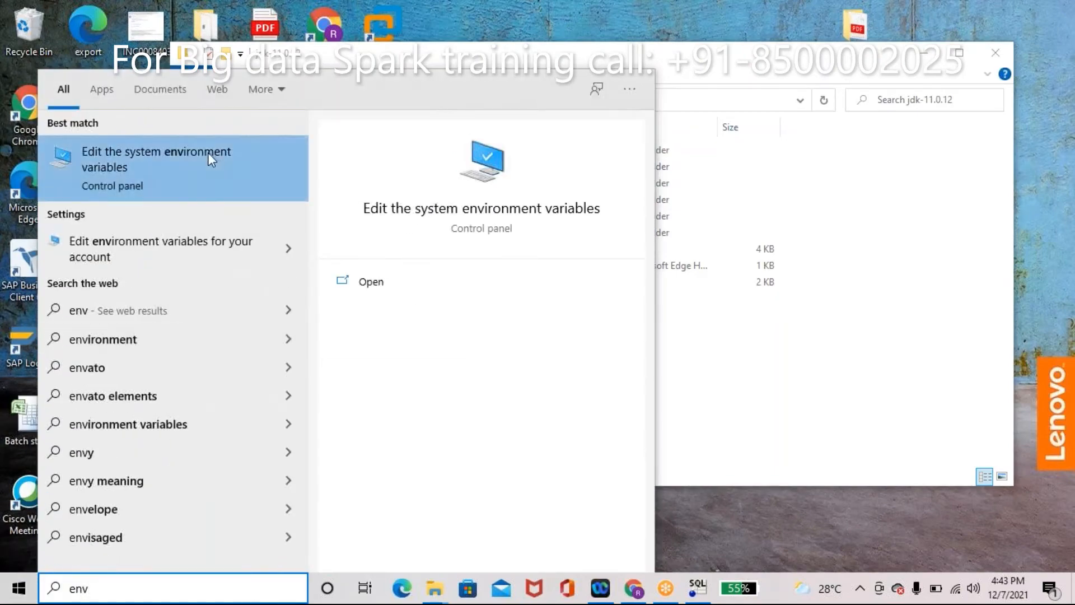
left_click(161, 251)
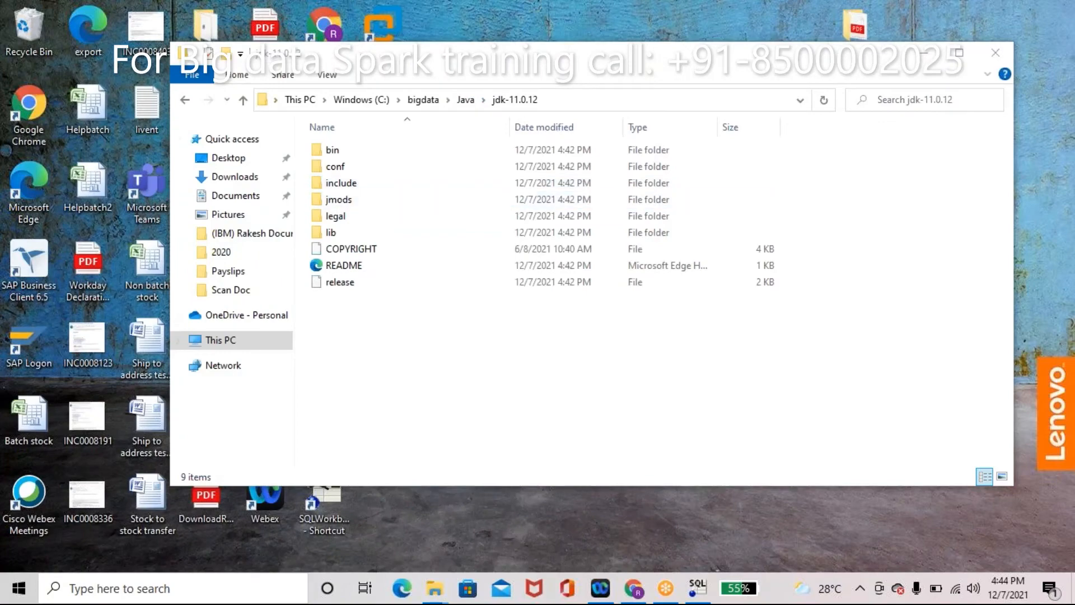
left_click(412, 158)
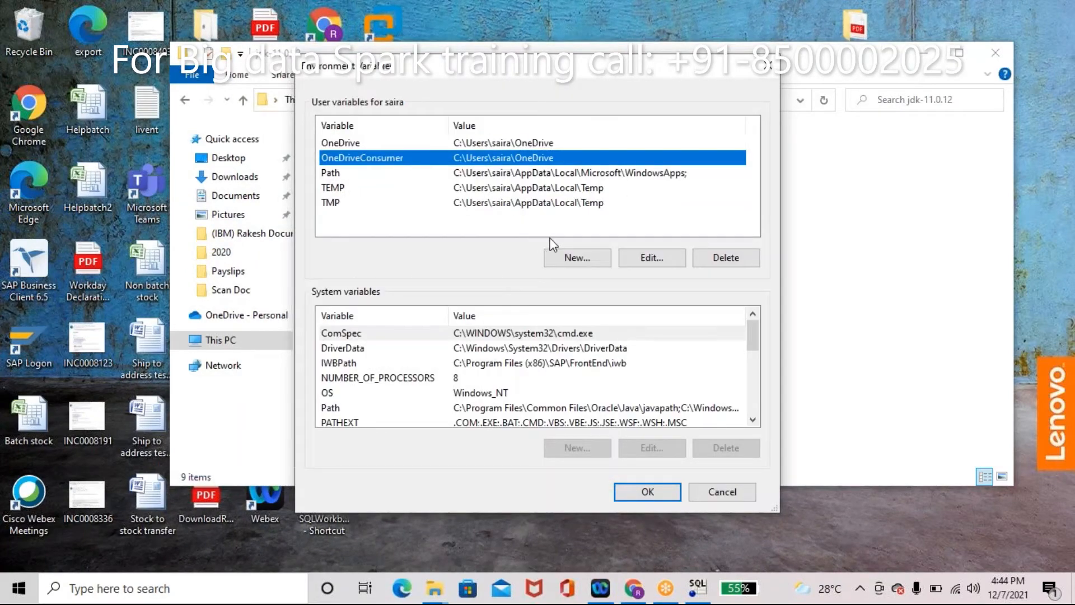
left_click(564, 260)
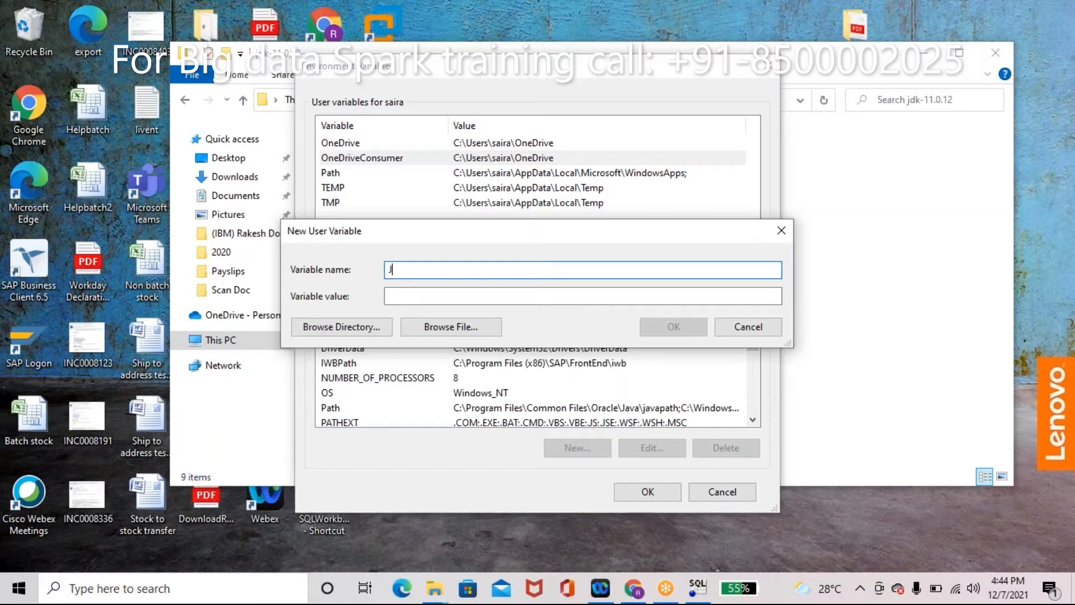
type("JA")
key("Caps_Lock")
type("VA_HOME")
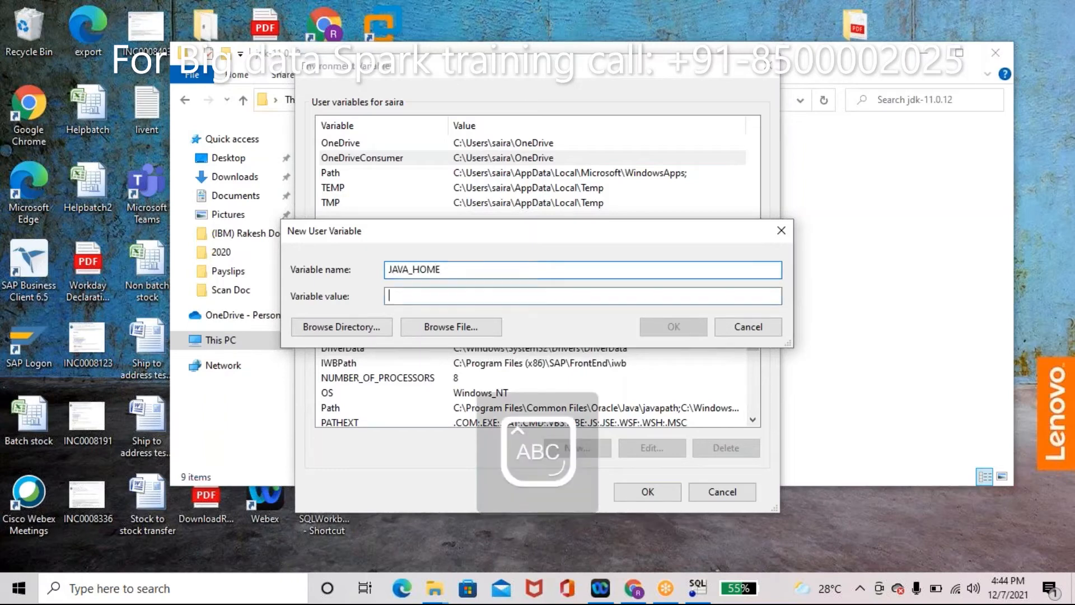
key("Caps_Lock")
type("C:\\bigdata\\Java\\jdk-11.0.12")
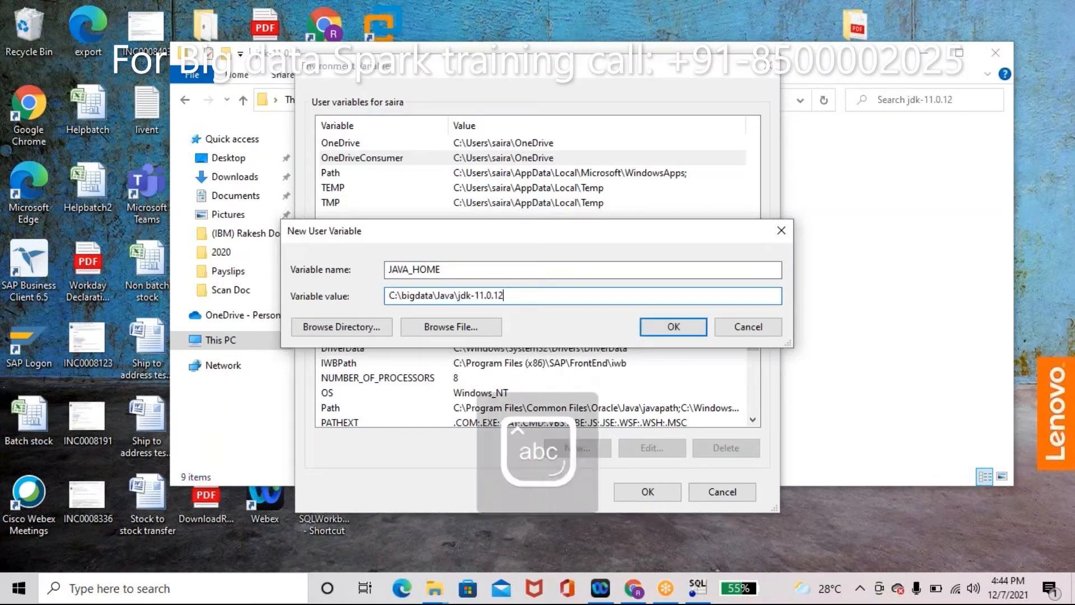
left_click(660, 331)
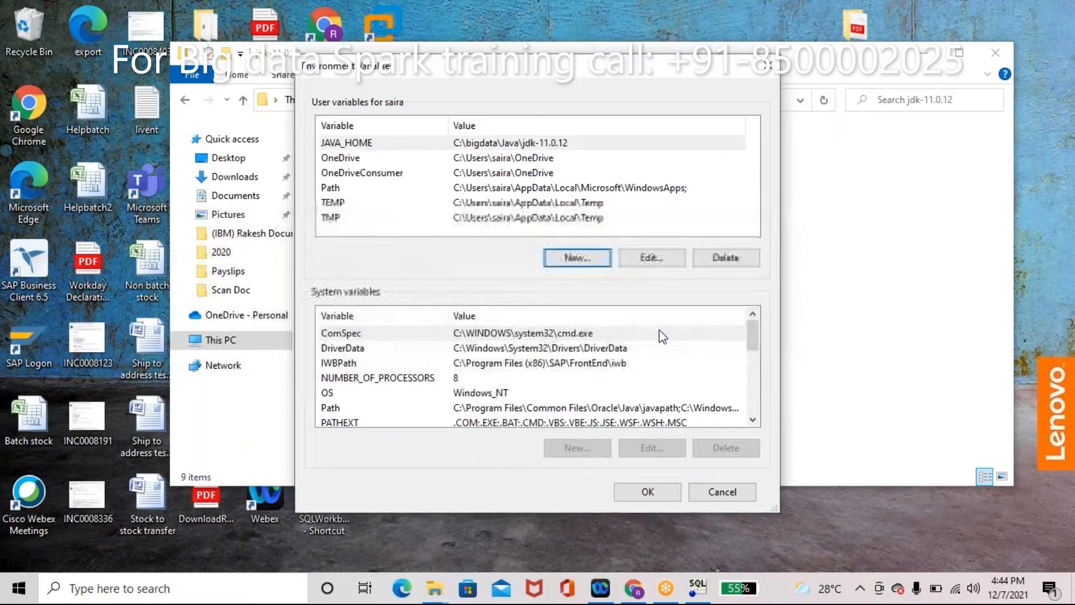
Step: Add C:\bigdata\Java\jdk-11.0.12\bin to the user Path and save
double_click(530, 188)
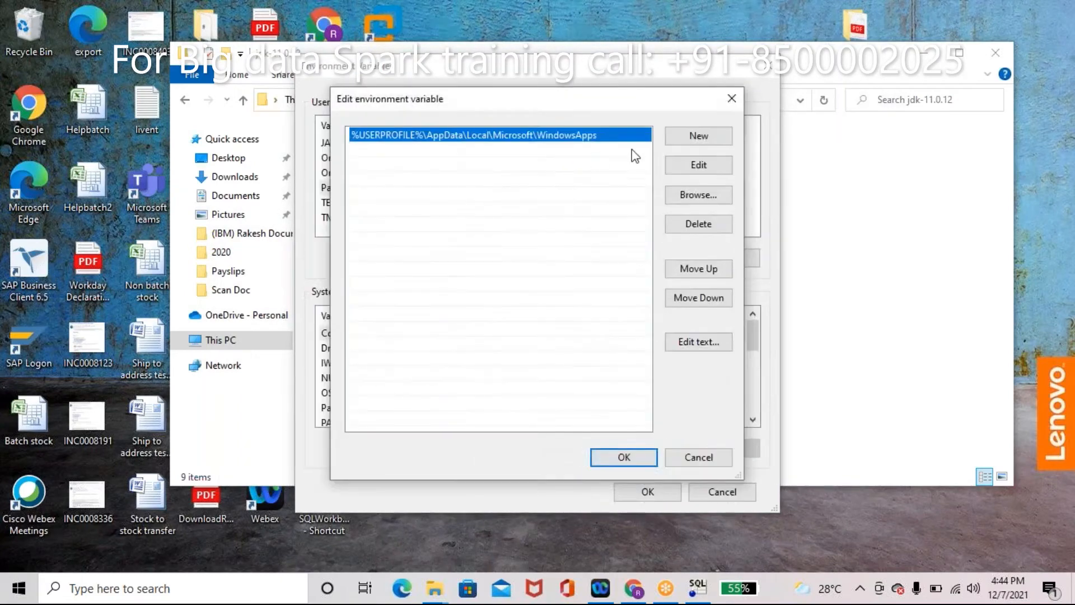
left_click(693, 138)
type("C:\\bigdata\\Java\\jdk-11.0.12")
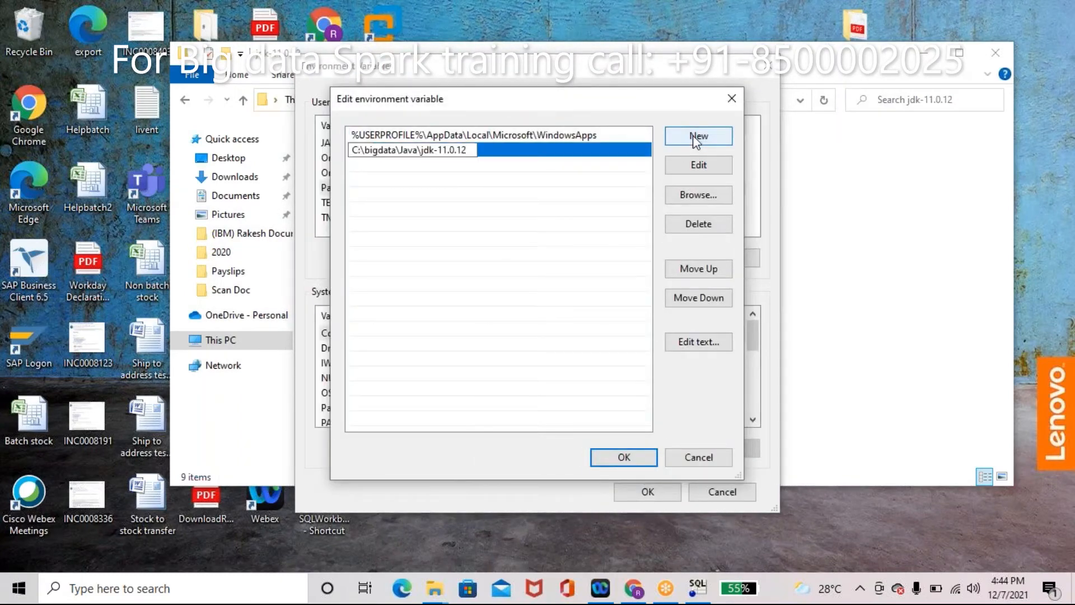
type("\\bin")
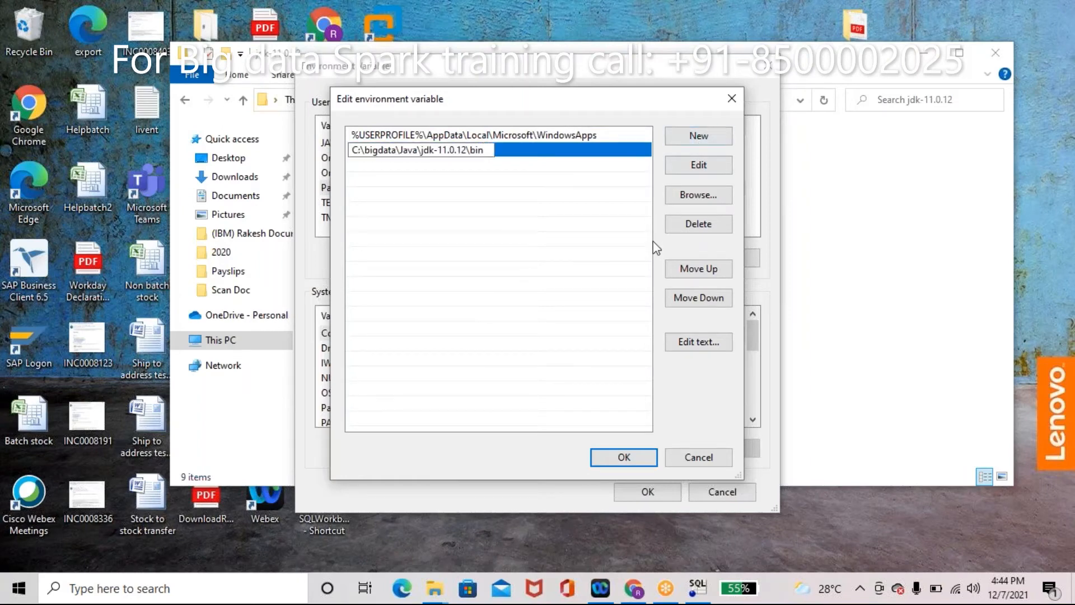
left_click(621, 457)
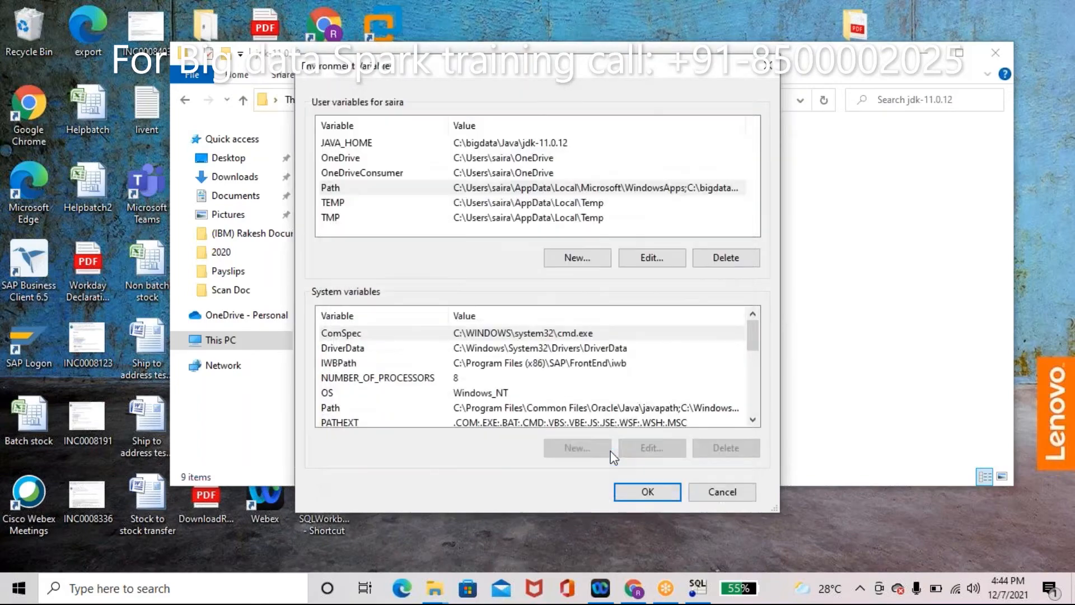
left_click(648, 492)
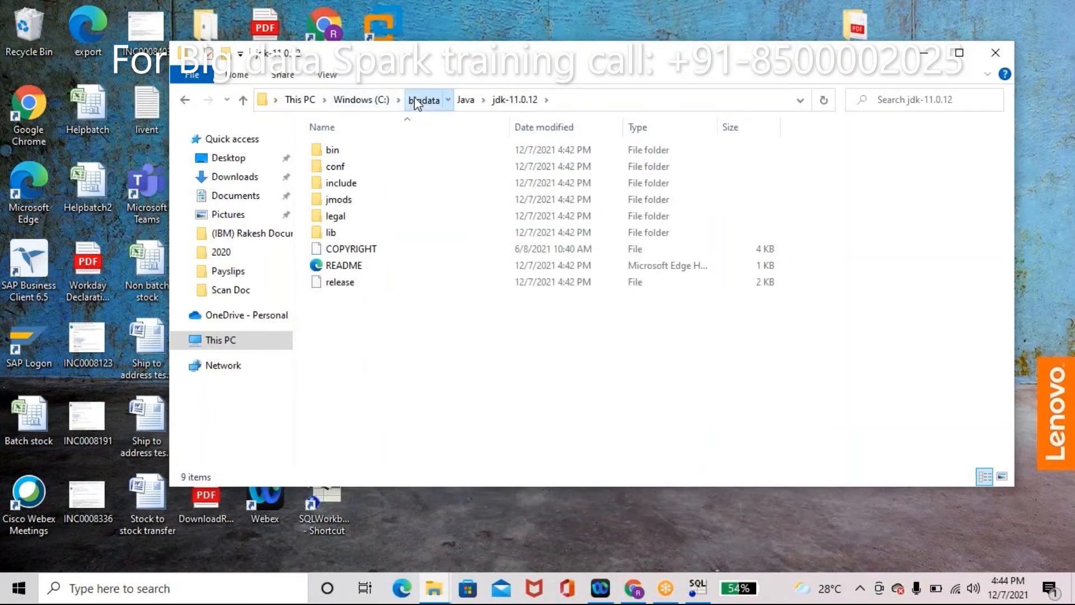
Step: Close the Explorer window, dismiss the 32-bit Java warning, and relaunch SQLWorkbench64
left_click(421, 100)
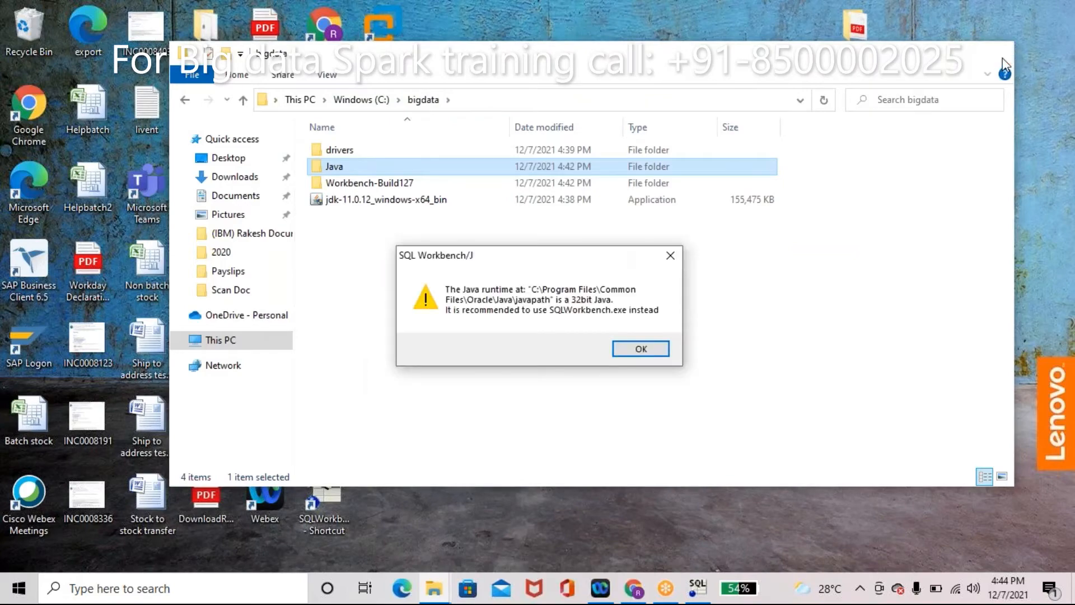
left_click(996, 53)
left_click(637, 350)
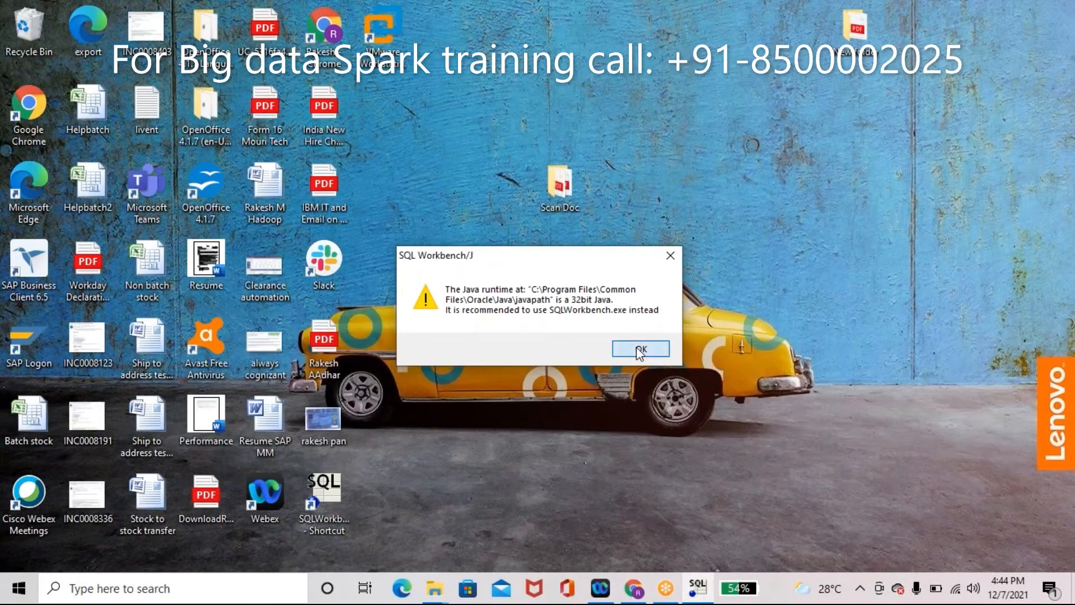
double_click(335, 493)
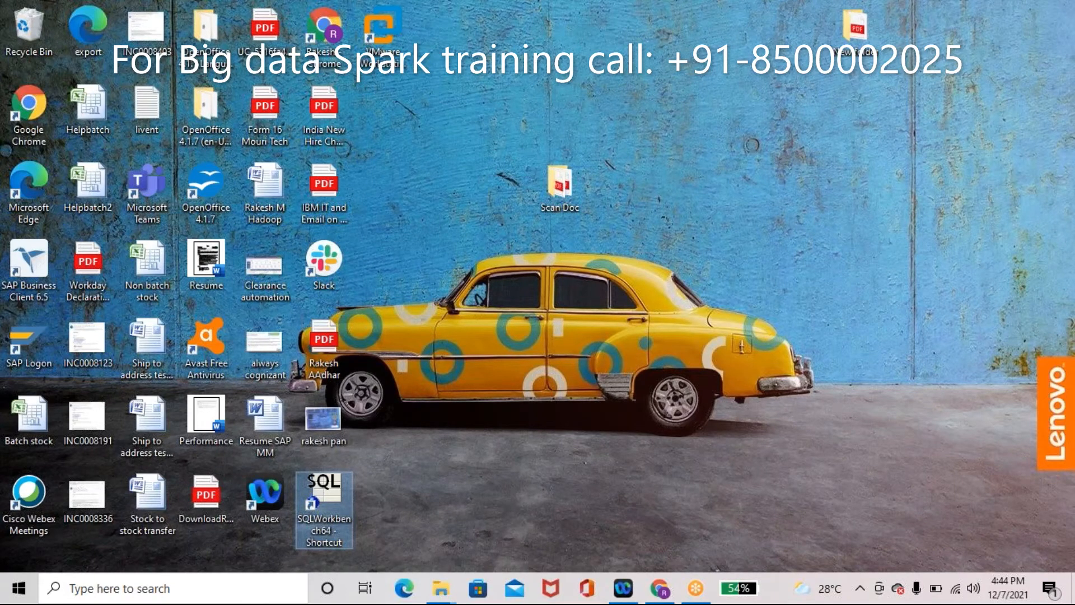
double_click(325, 504)
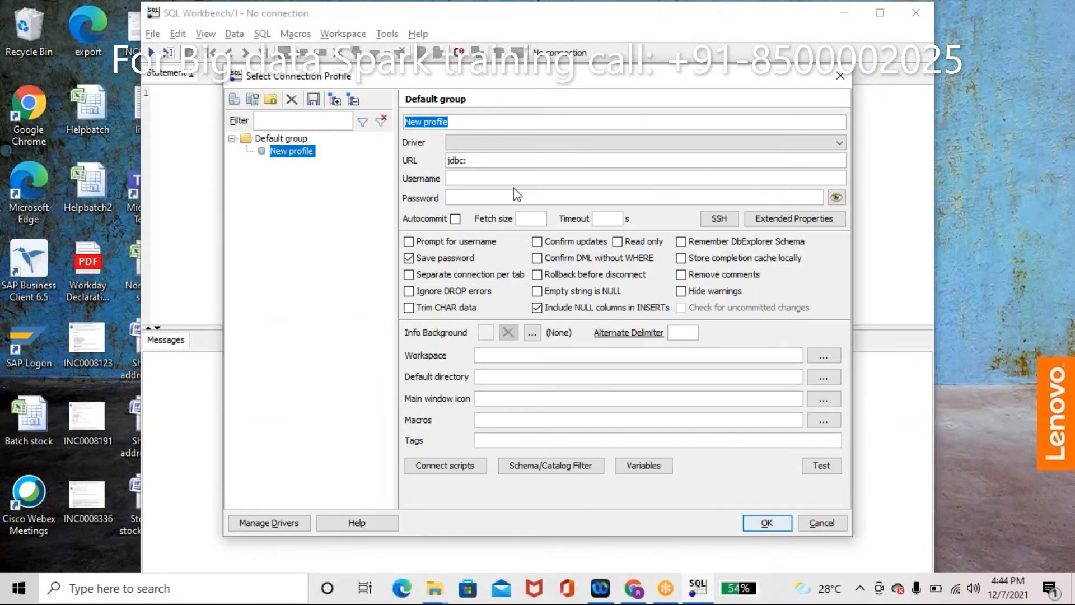
Step: Name the new connection profile 'venuoracle' and select the Oracle driver
type("venu")
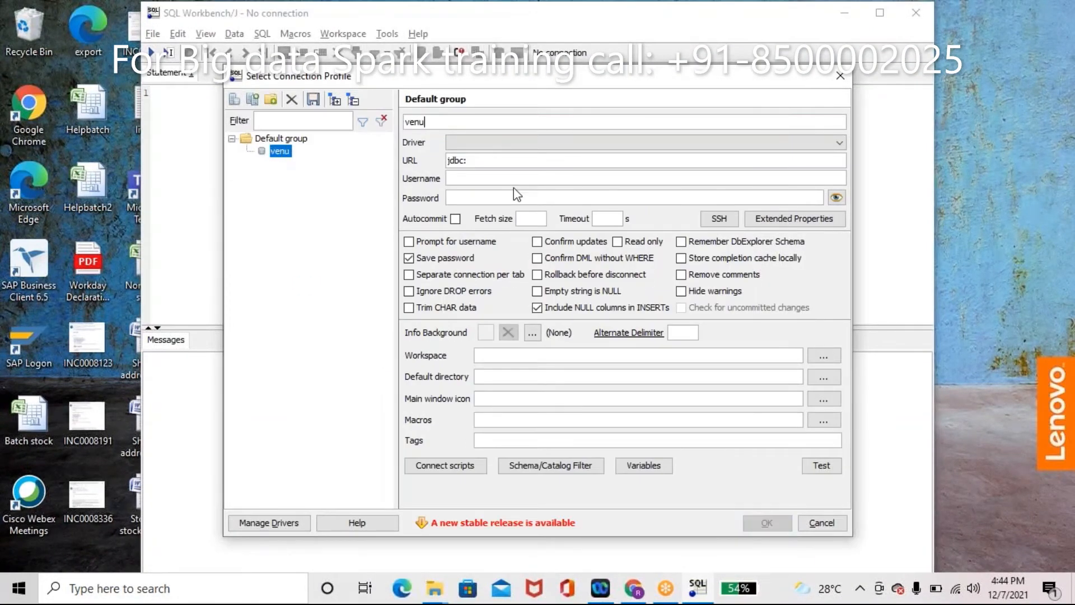
type("oracle")
left_click(576, 143)
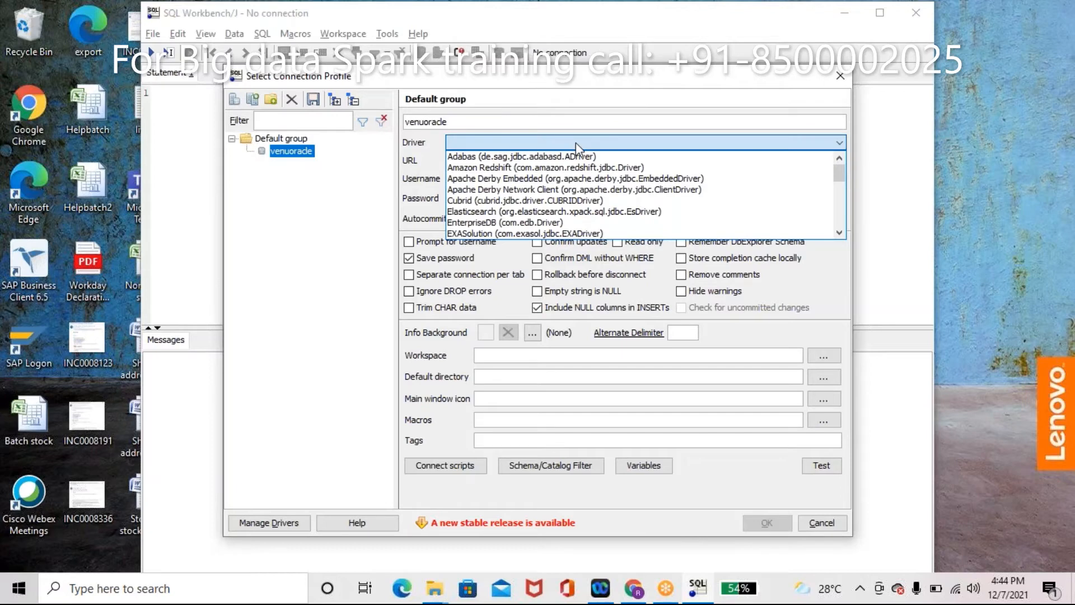
key("o")
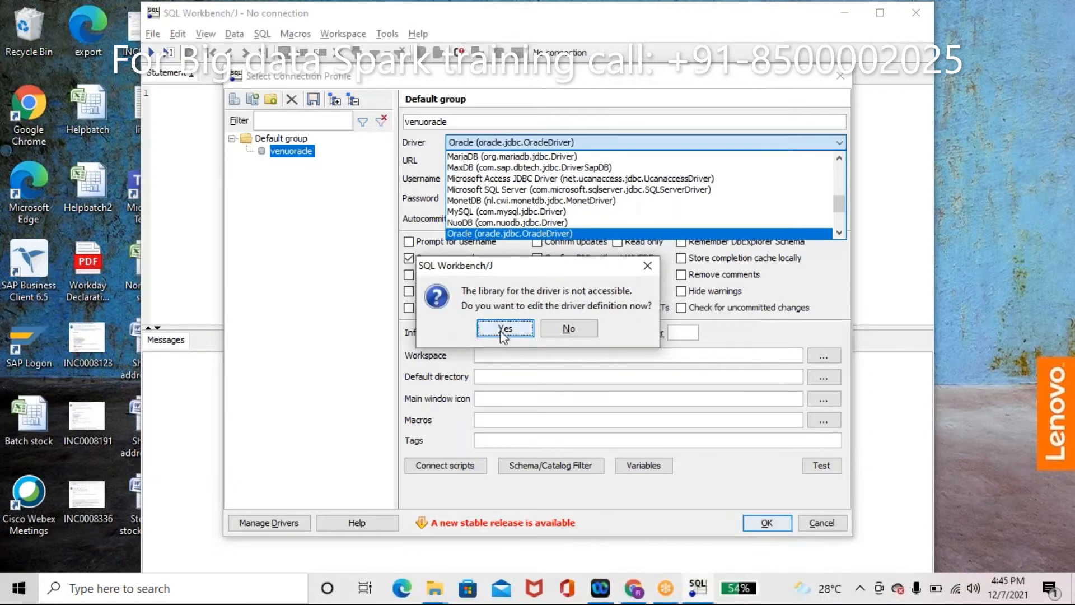
left_click(504, 330)
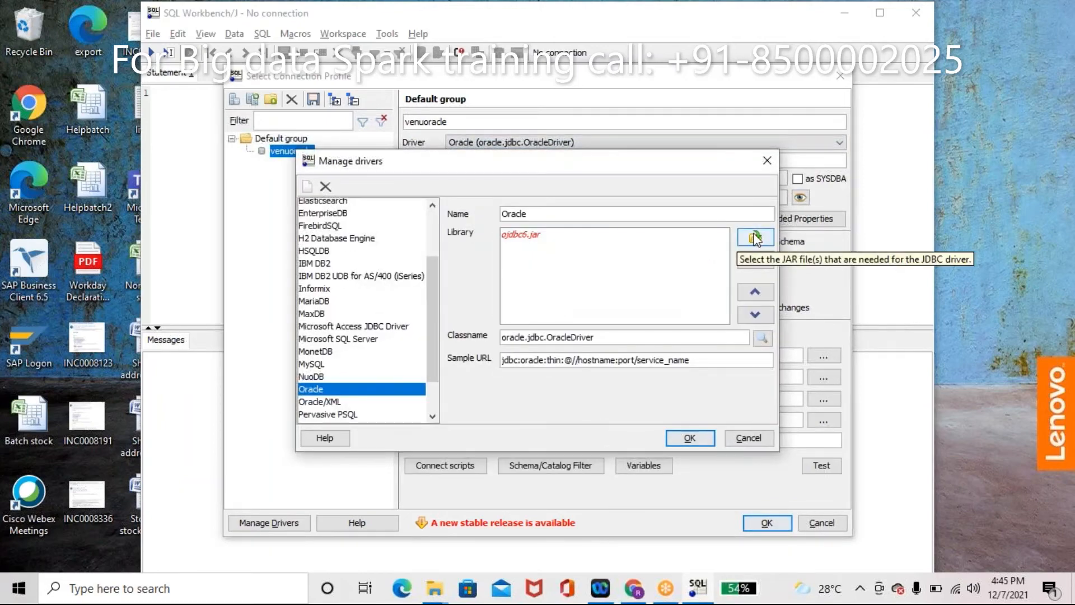
Step: Set the Oracle driver library to C:\bigdata\drivers\ojdbc7.jar and save
left_click(755, 237)
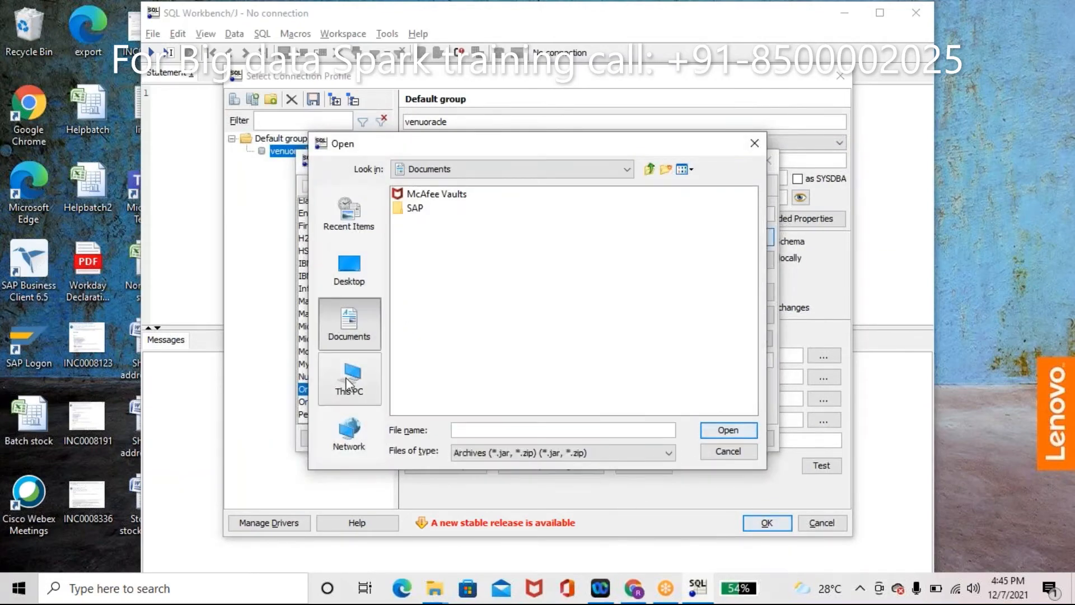
left_click(347, 386)
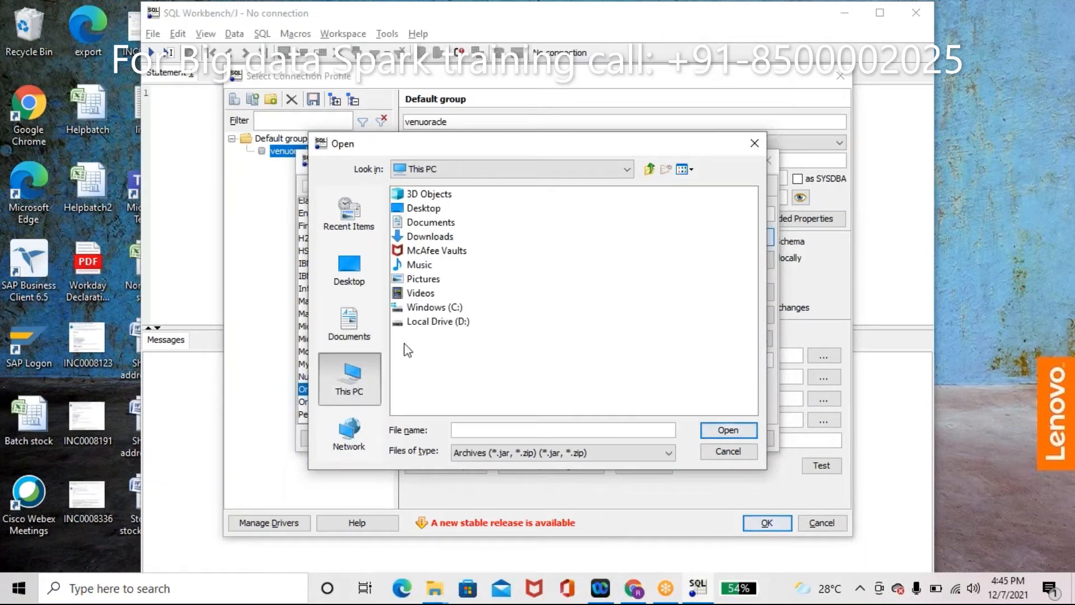
double_click(447, 307)
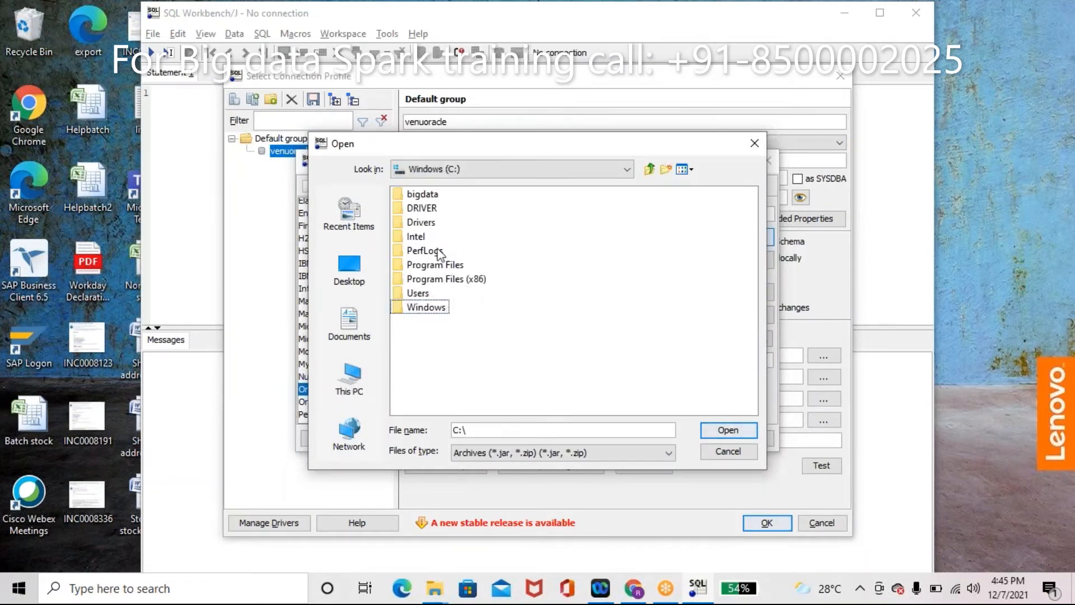
double_click(423, 195)
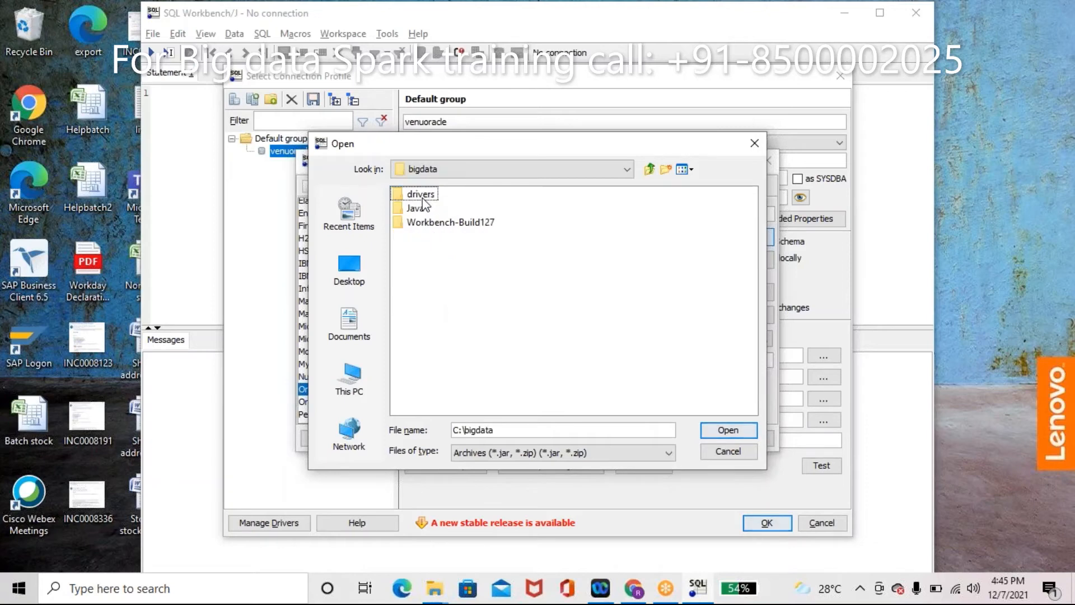
double_click(436, 195)
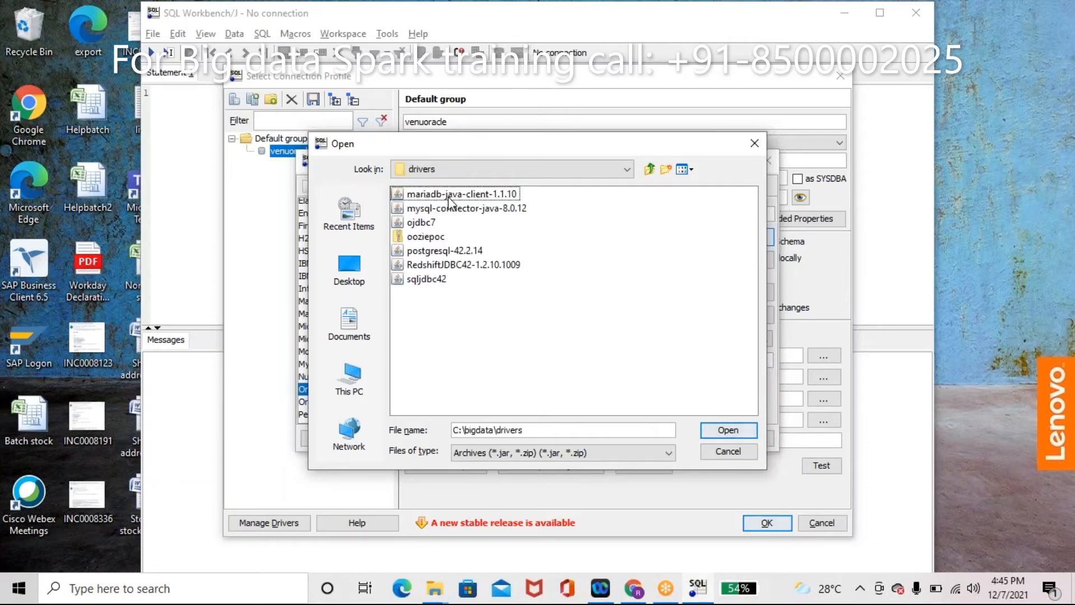
left_click(421, 222)
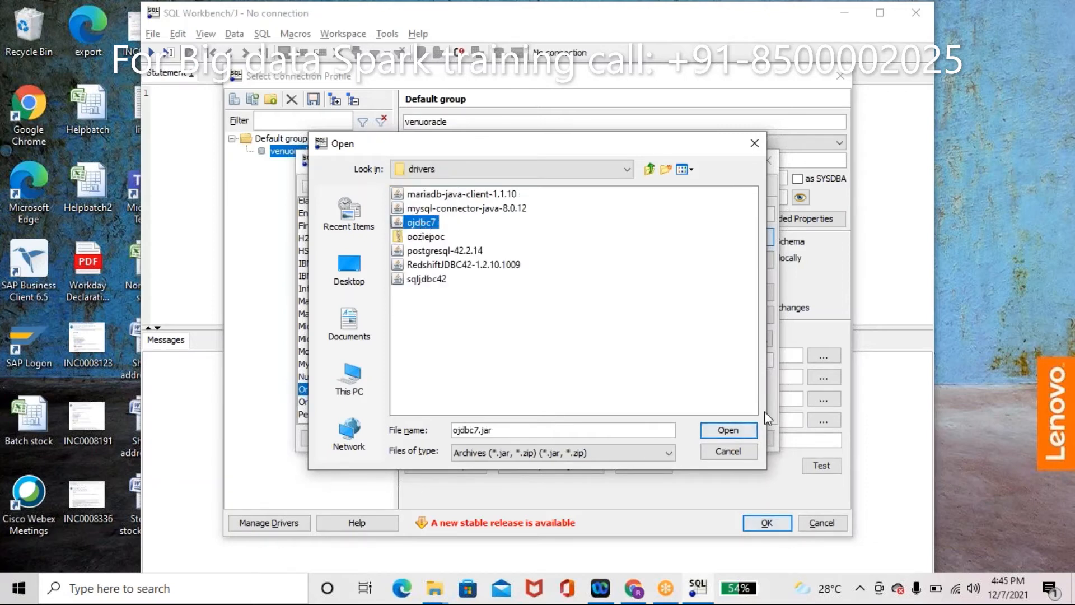
left_click(737, 429)
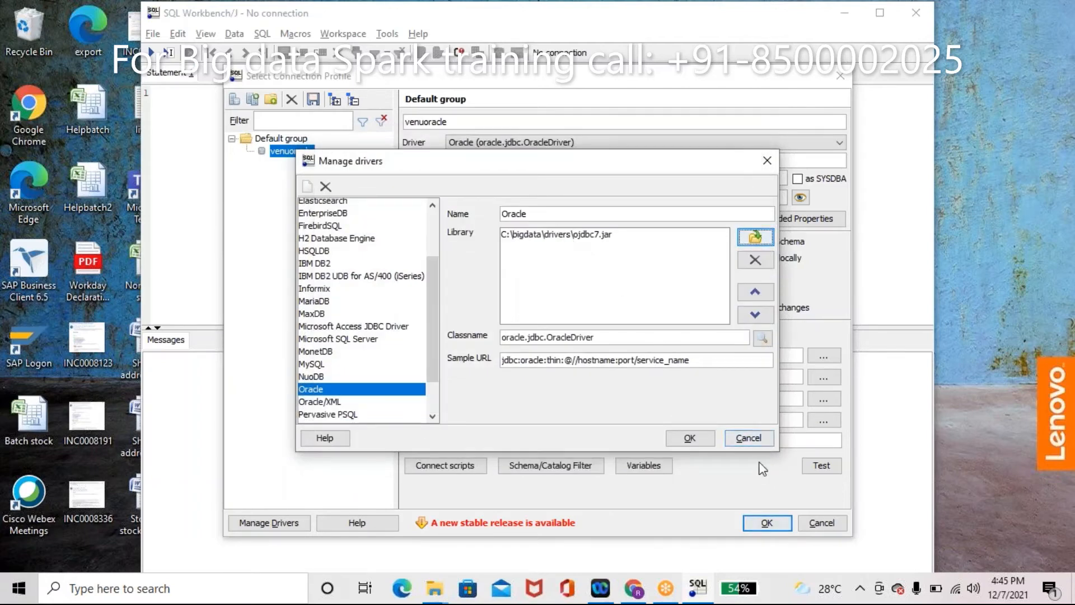
left_click(691, 439)
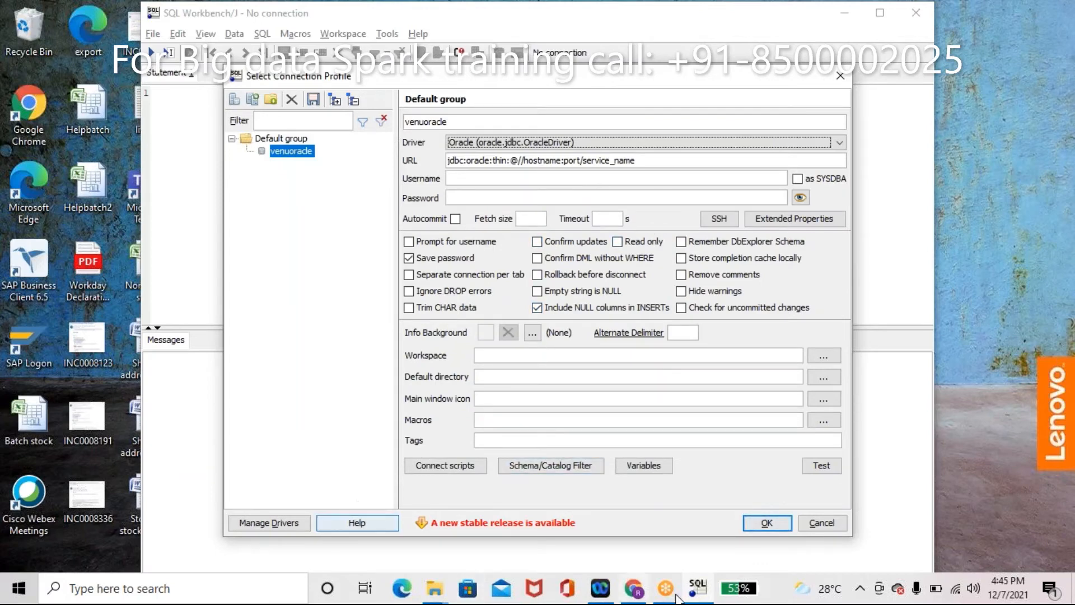
Step: Copy the Oracle JDBC URL from the WhatsApp Web chat in Chrome
left_click(638, 594)
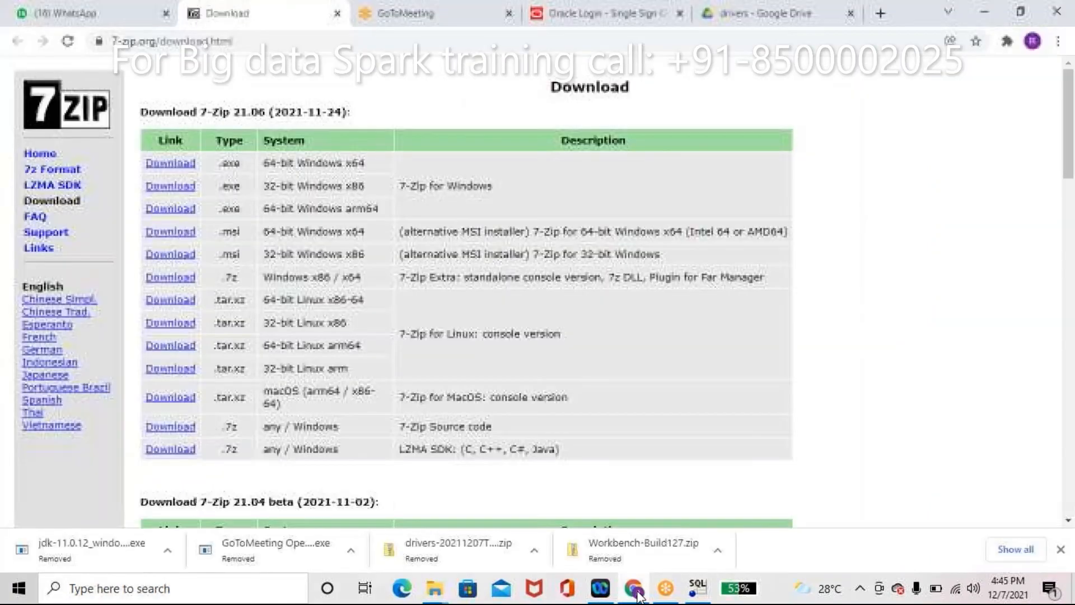
left_click(122, 22)
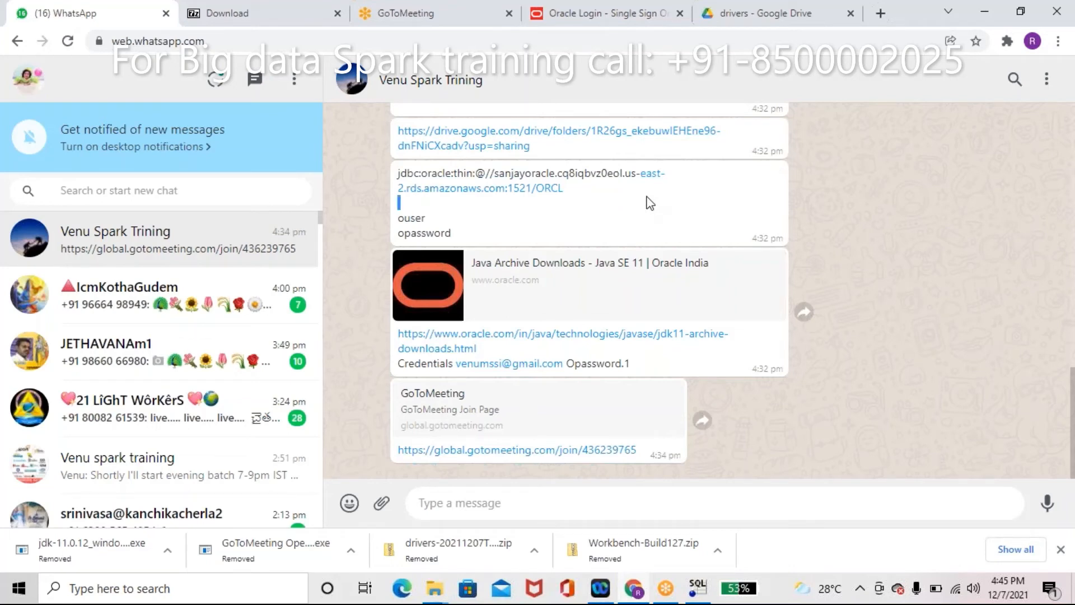
triple_click(400, 174)
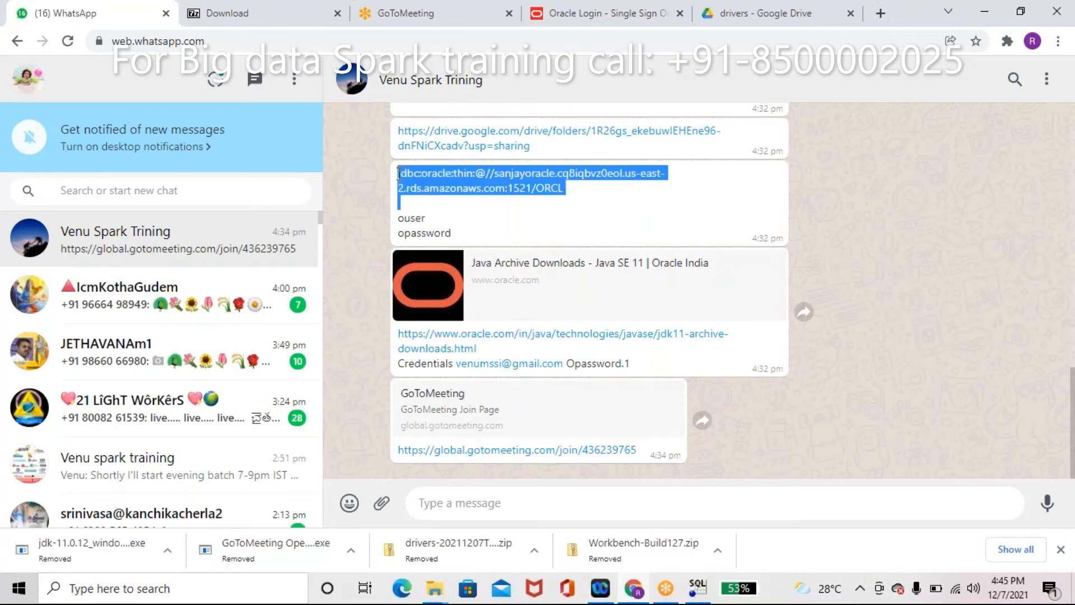
key("alt+Tab")
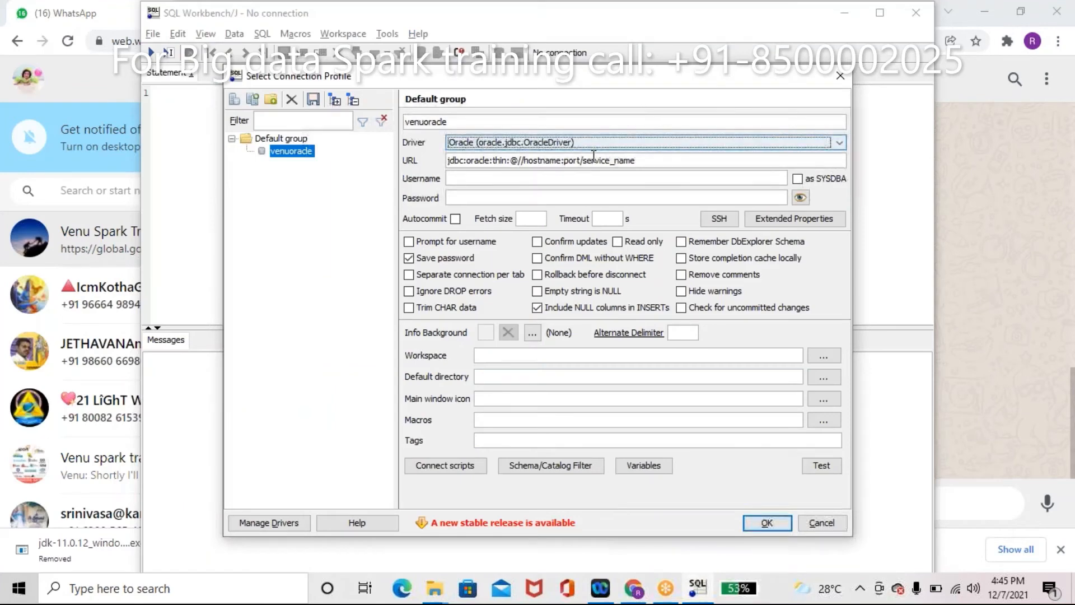
Step: Enter the copied Oracle RDS URL, username ouser, the password, and enable Autocommit
triple_click(594, 158)
type("jdbc:oracle:thin:@//sanjayoracle.cq8icbvz0eol.us-east-2.rds.amazonaws.com:1521/ORCL")
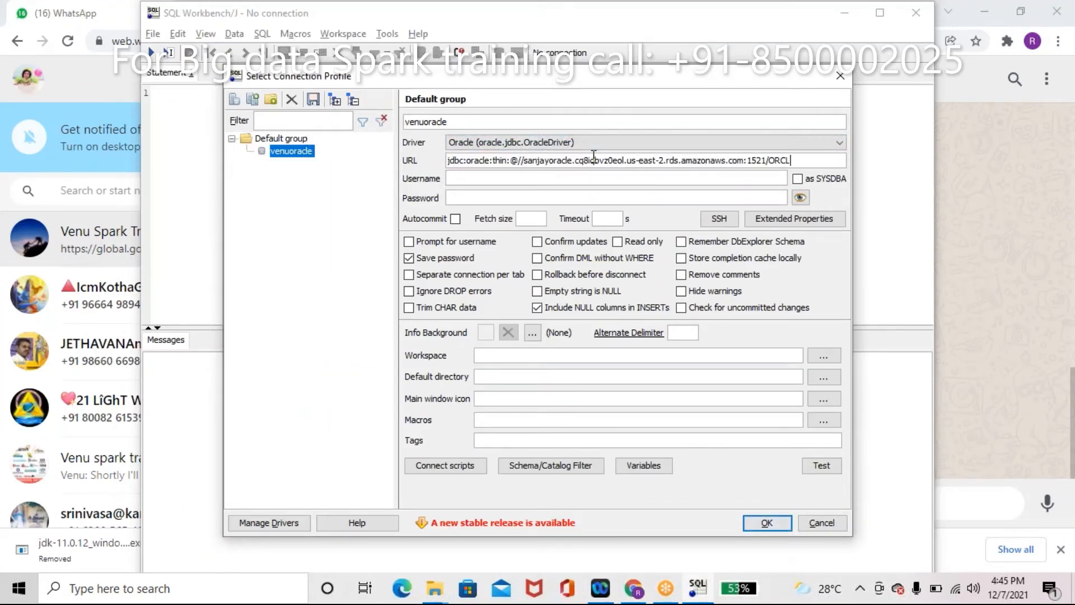
key("Tab")
type("ouser")
key("Tab")
key("Tab")
type("123456789")
left_click(458, 220)
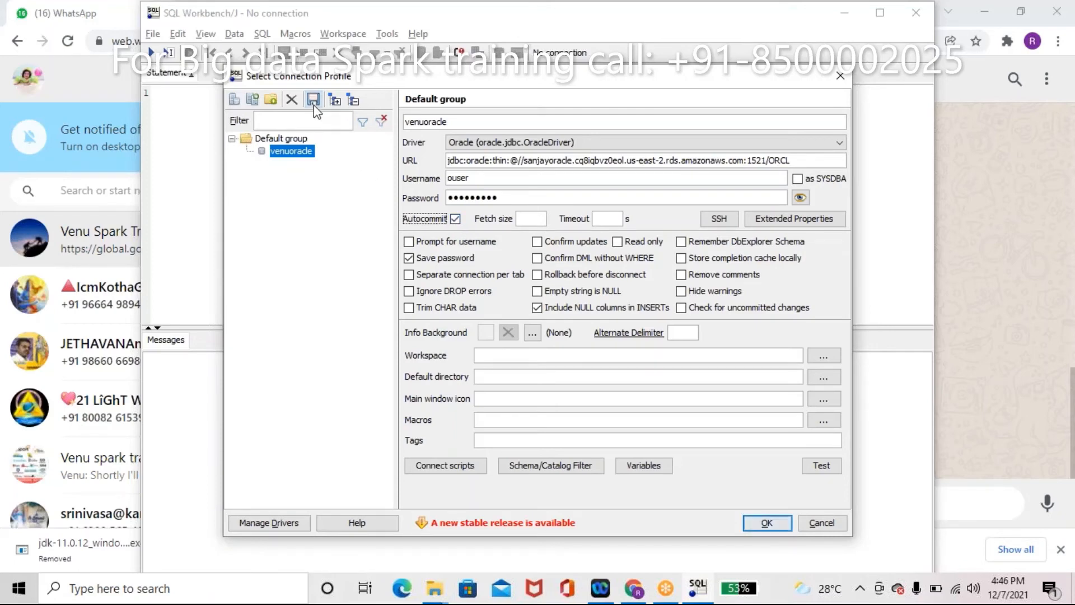
Step: Test the connection successfully, then save the profile and connect
left_click(830, 473)
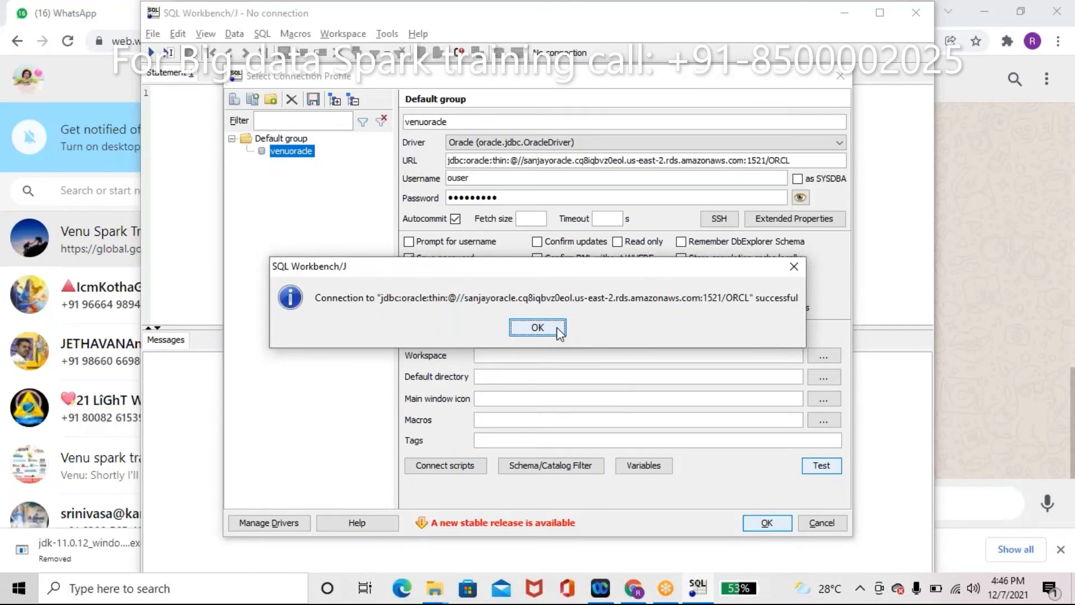
left_click(537, 327)
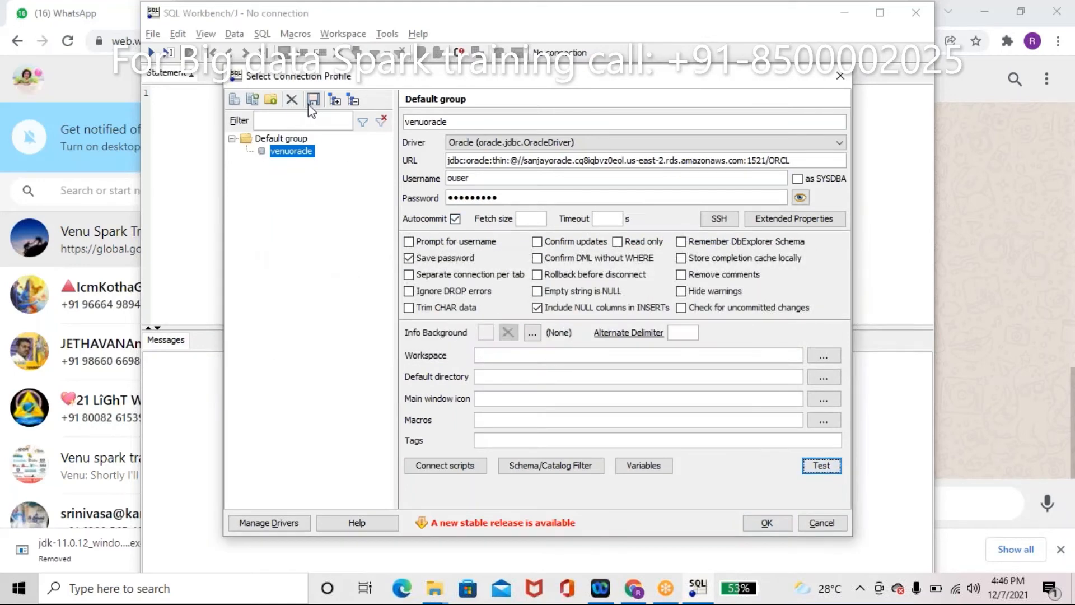
left_click(763, 522)
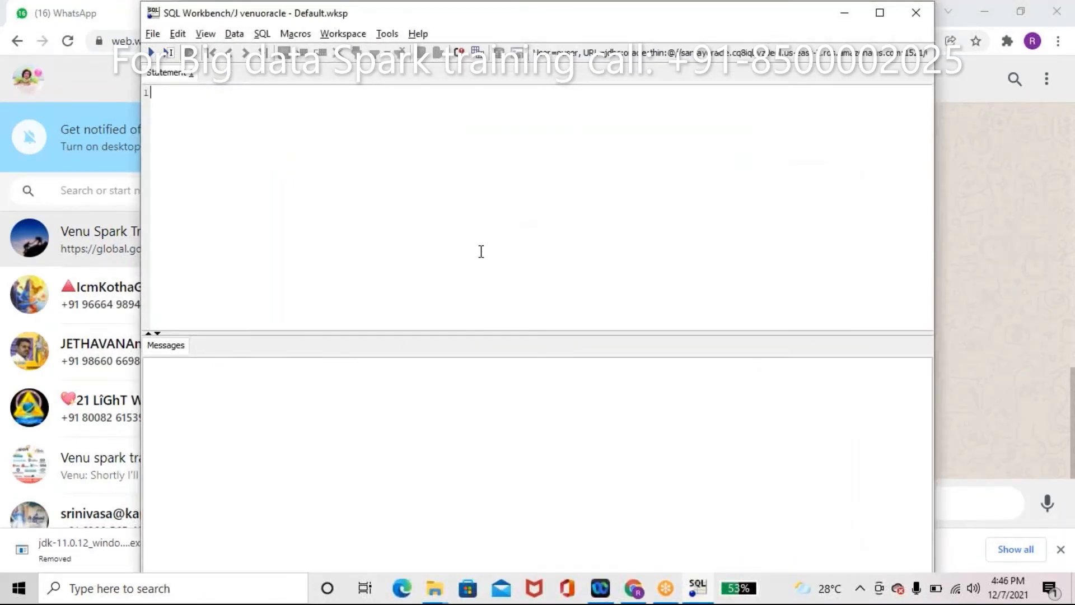
Step: Show the DbTree via Tools and select EMP among OUSER's tables
left_click(388, 34)
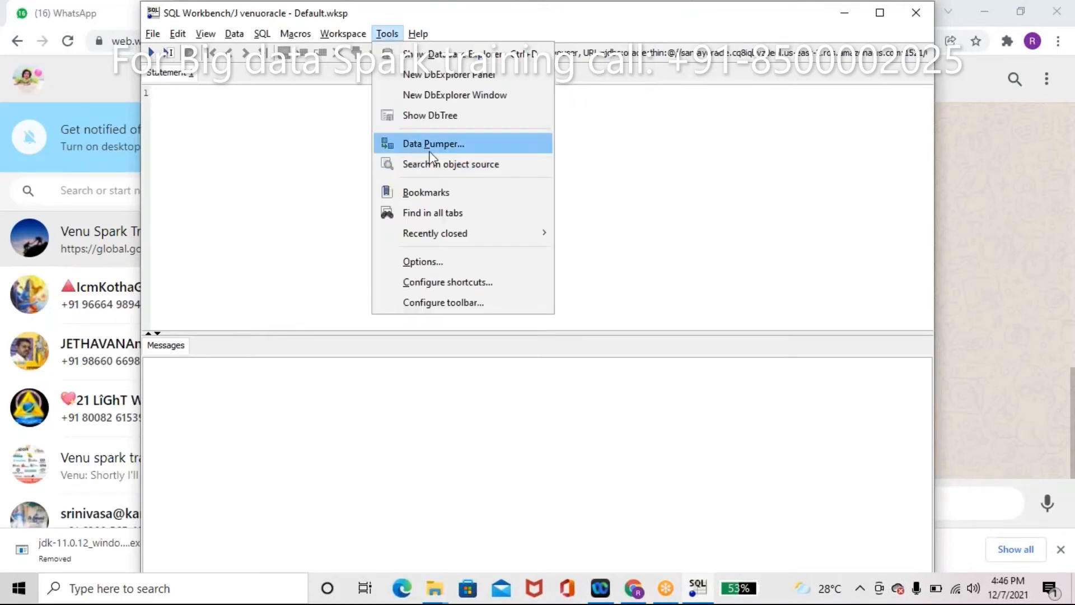
left_click(427, 118)
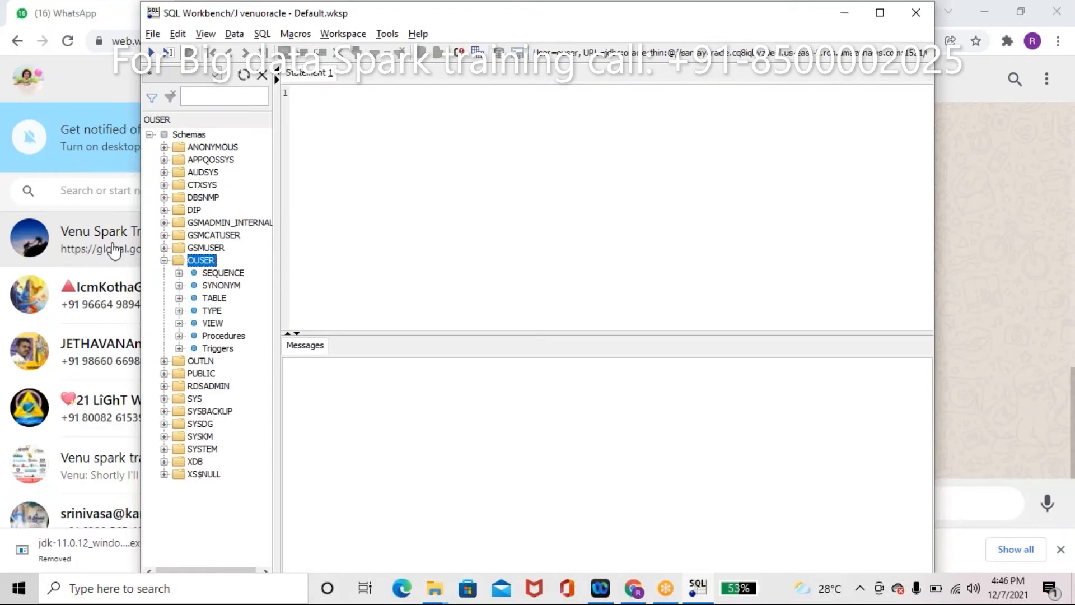
left_click(179, 298)
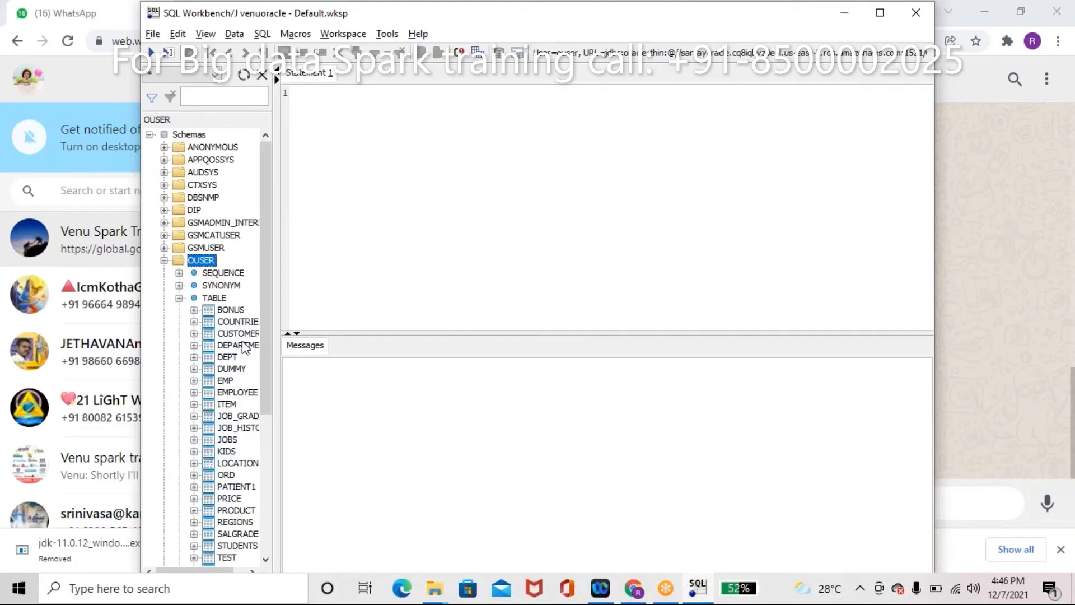
left_click(226, 380)
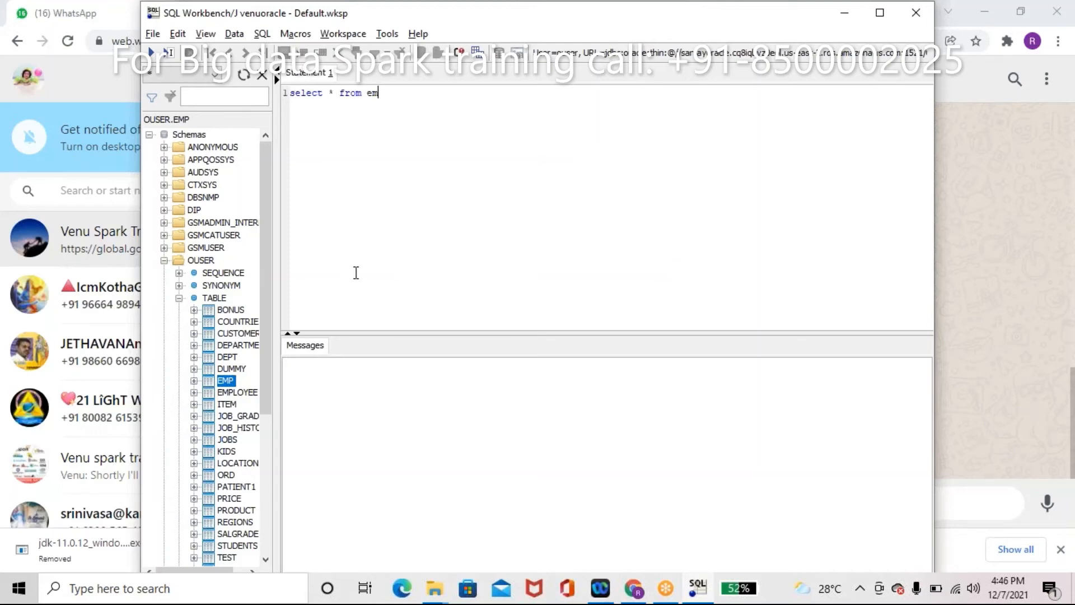
Step: Run select * from emp and inspect the ALLEN and CLARK employee rows in the results
key("ctrl+Return")
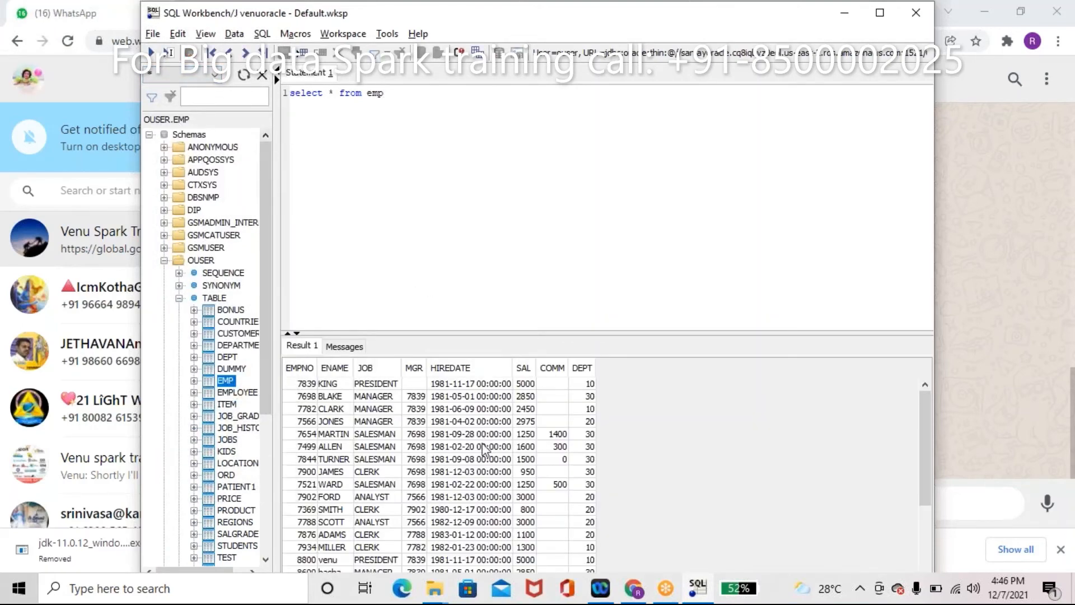
left_click(483, 448)
left_click(475, 412)
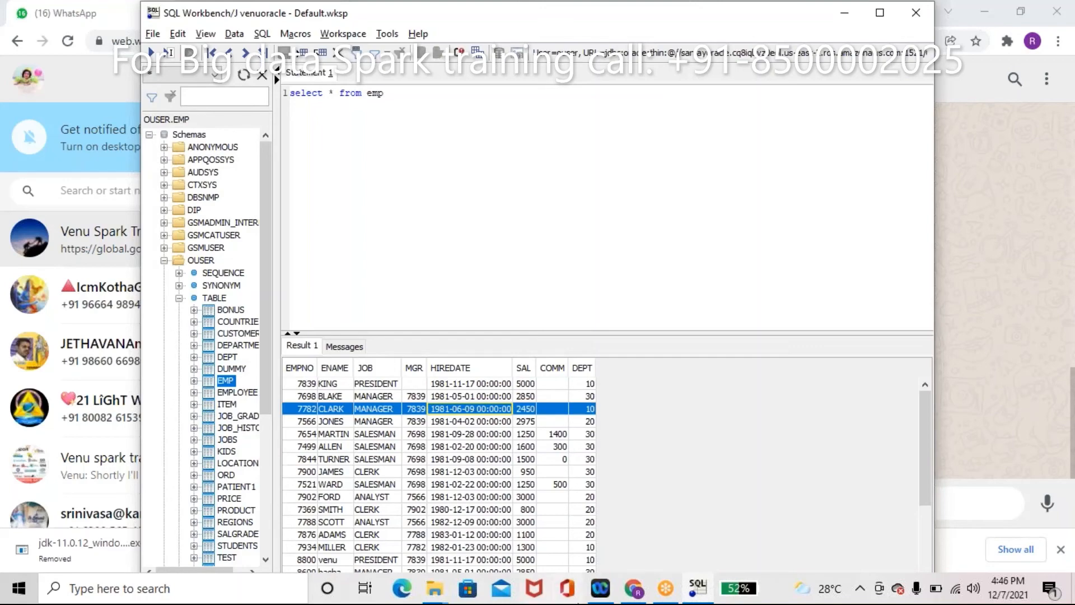
Step: Browse File Explorer to C:\bigdata\drivers and open the SQL_Queires Word document
mouse_move(443, 591)
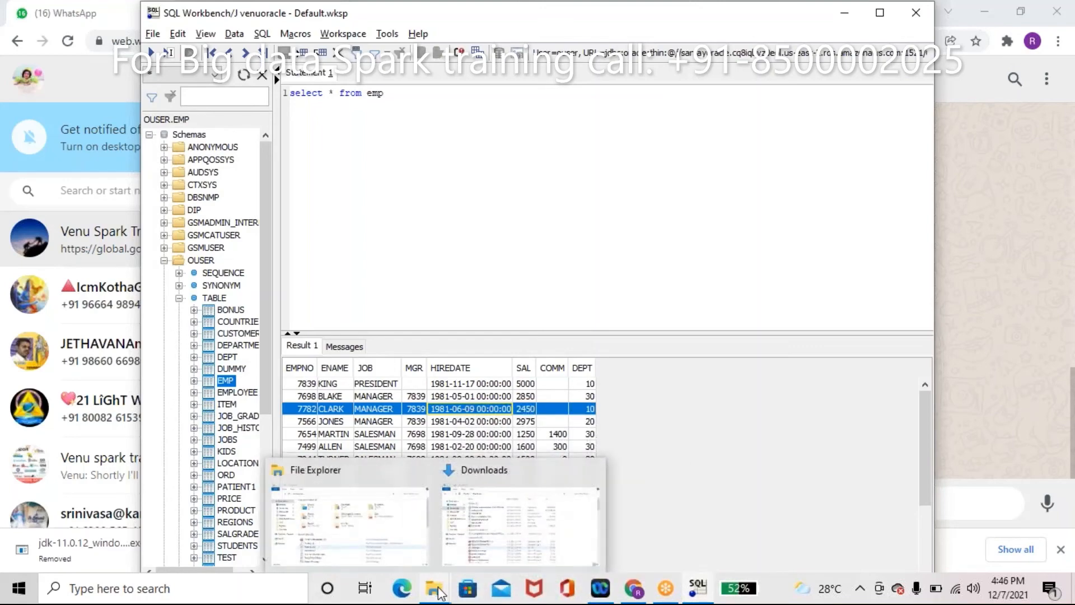
left_click(481, 537)
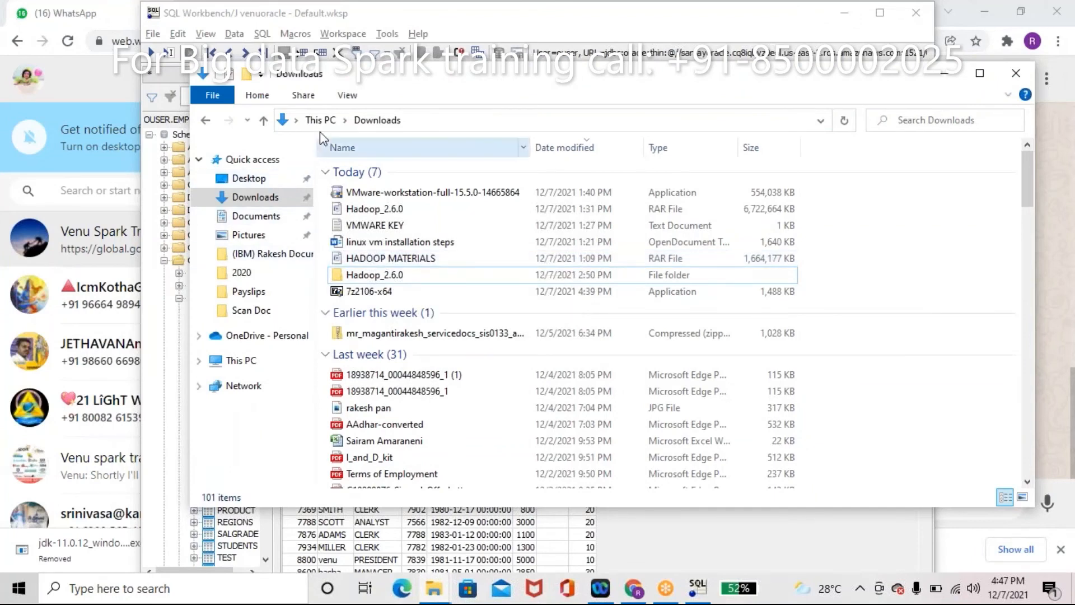
left_click(265, 363)
left_click(598, 357)
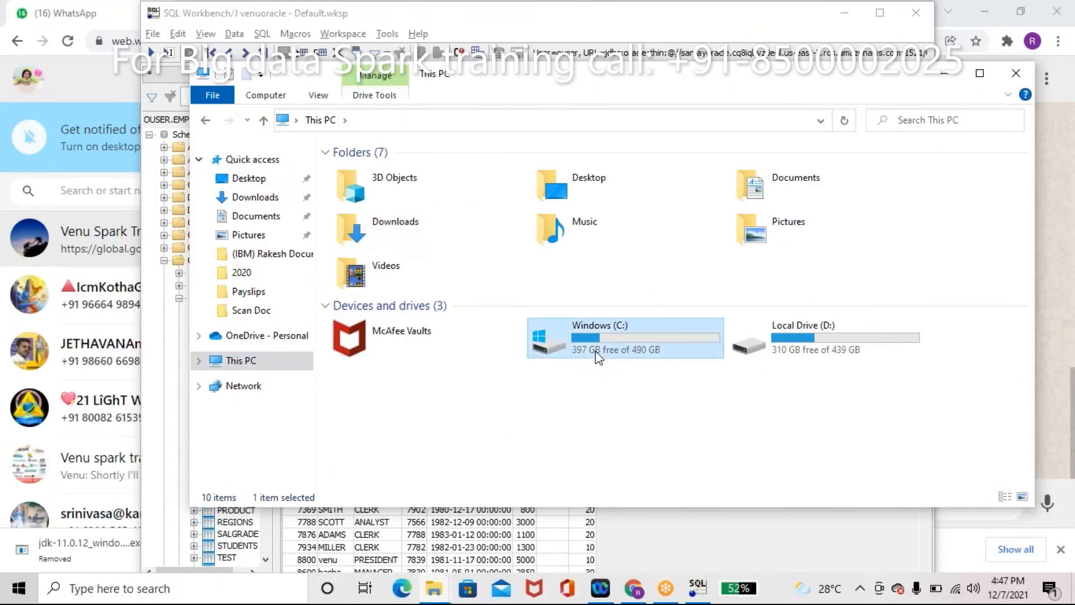
double_click(597, 357)
left_click(349, 173)
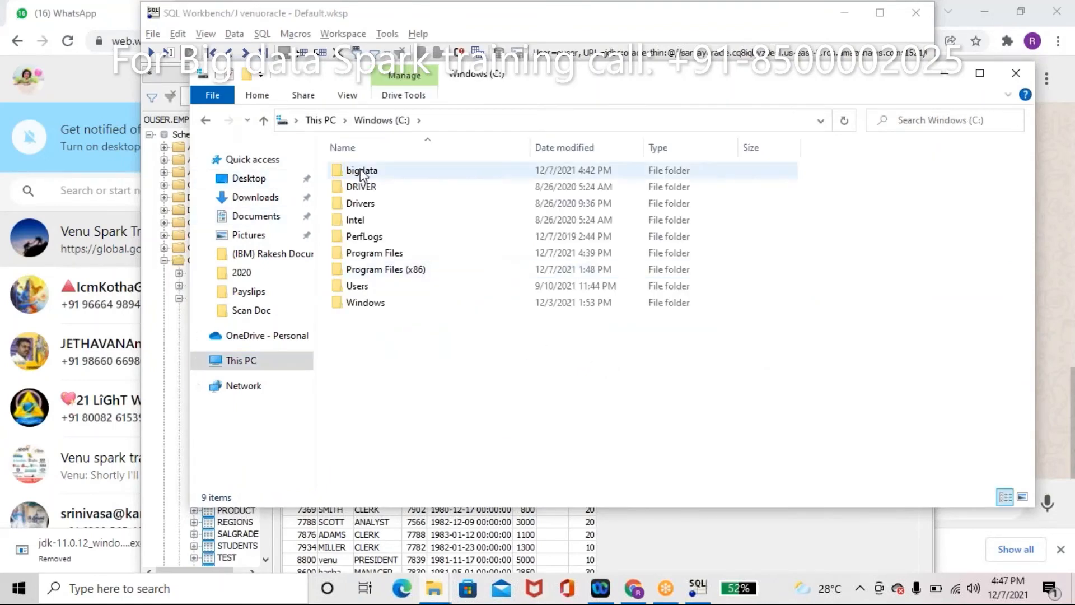
double_click(362, 172)
left_click(374, 172)
double_click(375, 171)
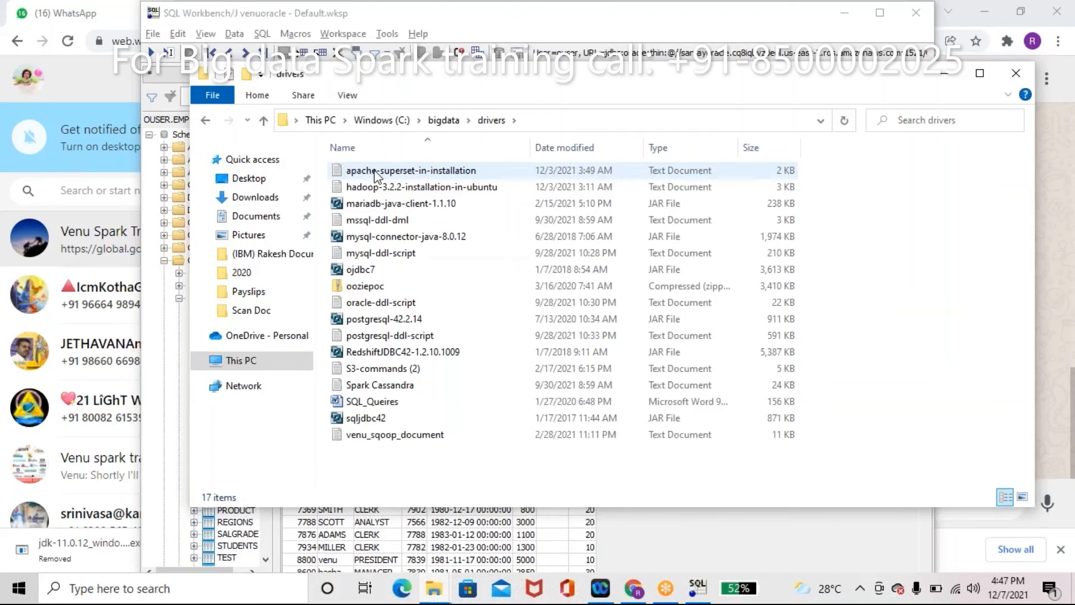
left_click(407, 408)
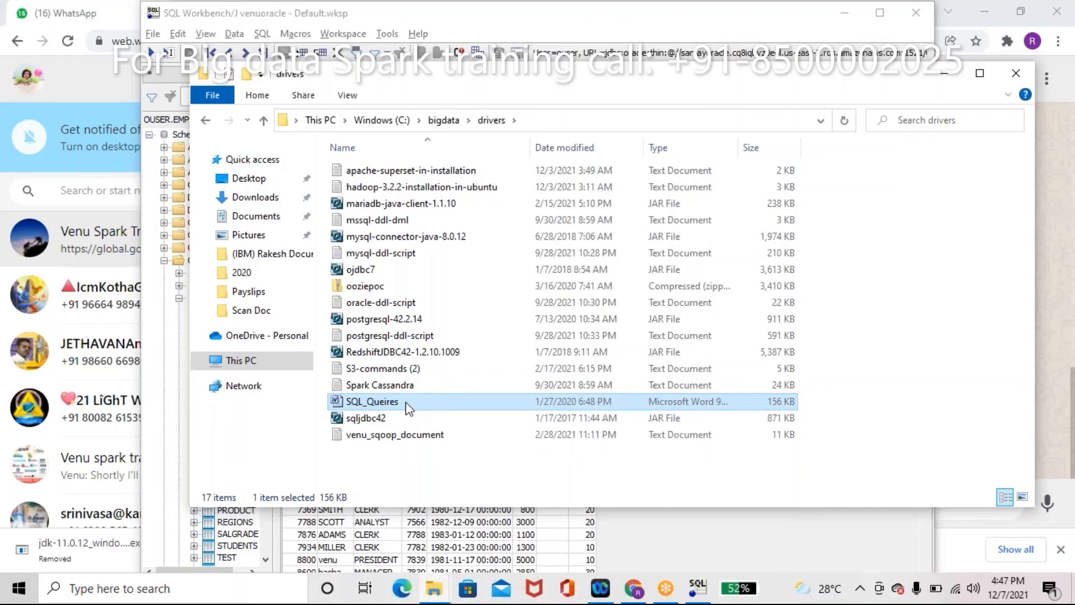
double_click(406, 403)
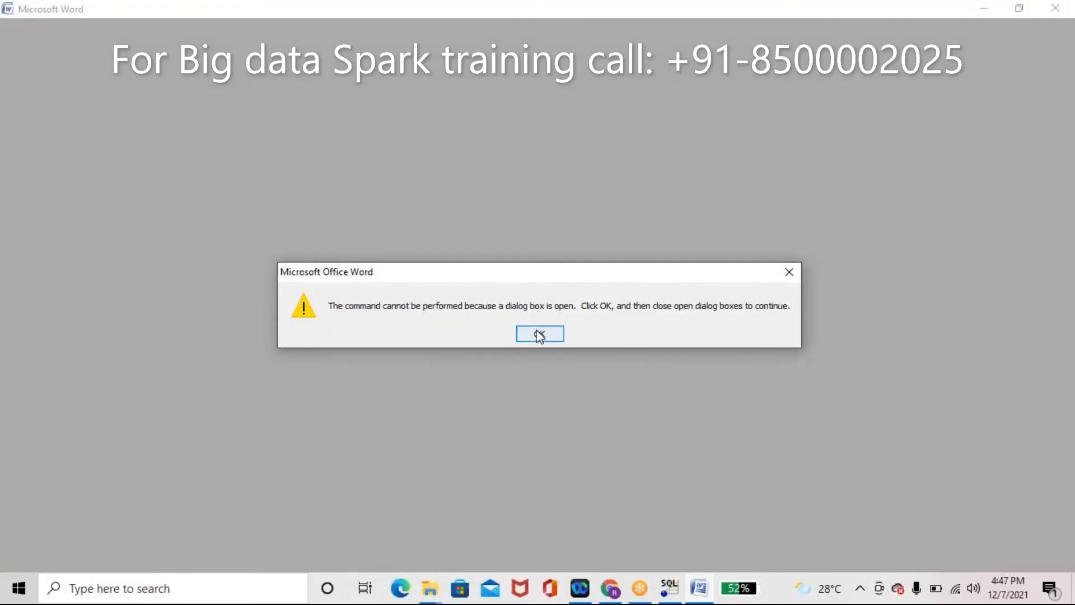
Step: Dismiss Word's command error and click into the SQL_Queires document text near item 12
left_click(540, 335)
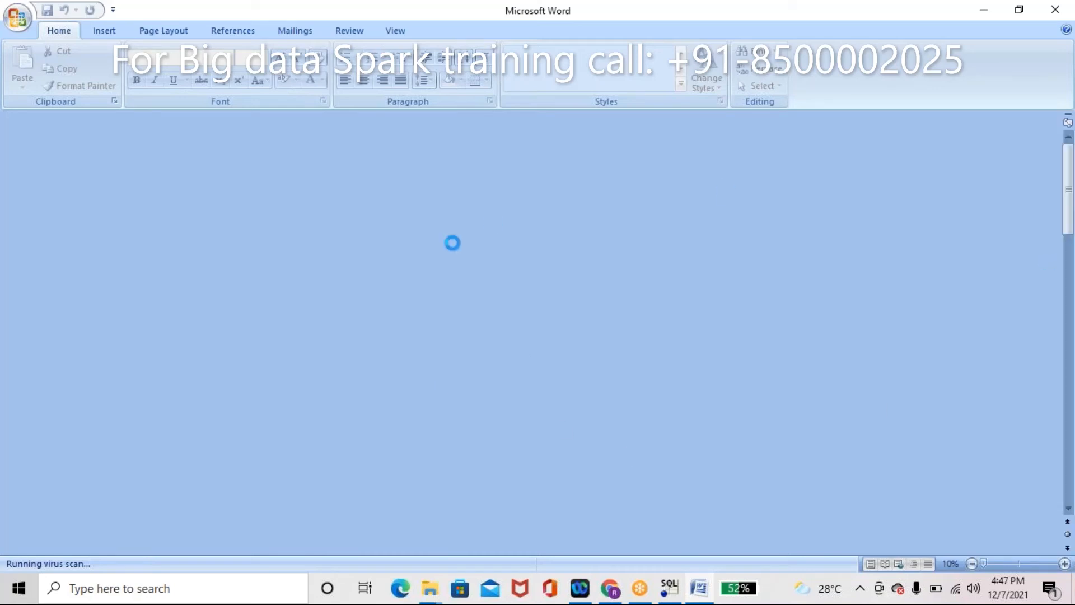
key("alt")
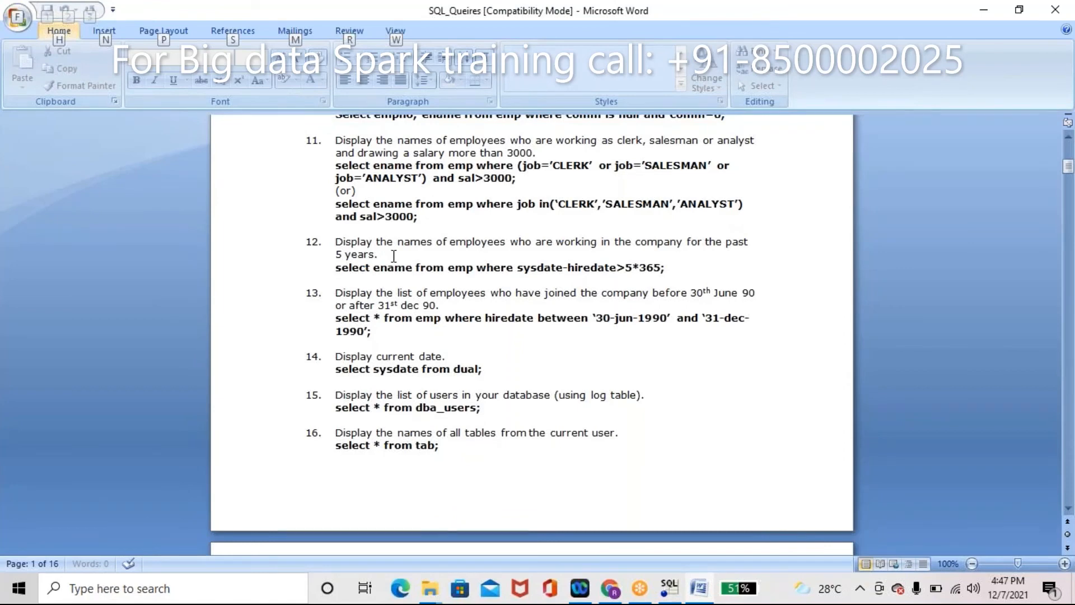
left_click(381, 267)
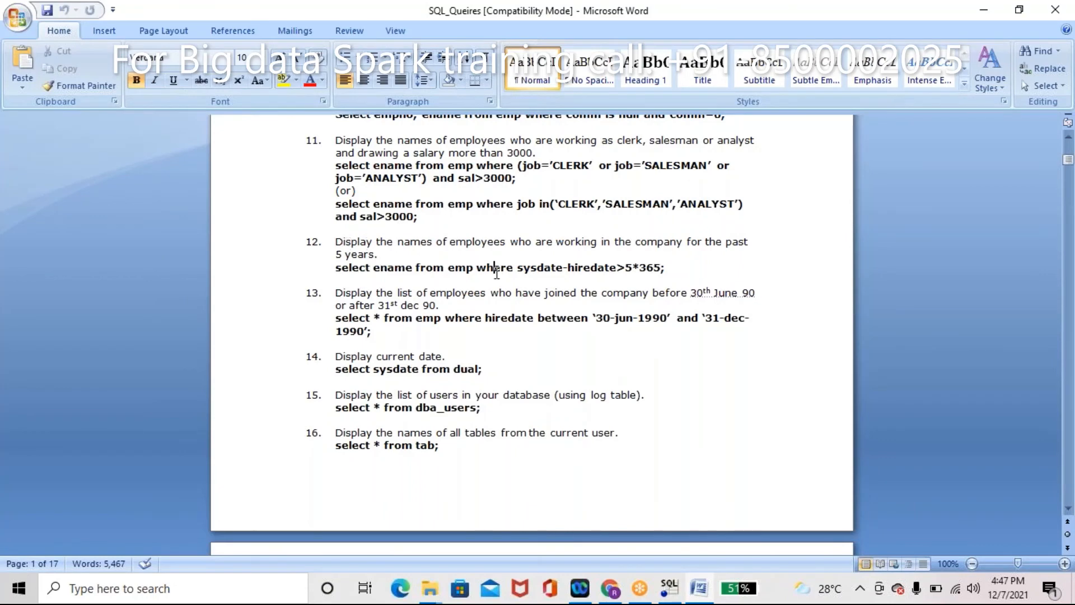
double_click(494, 268)
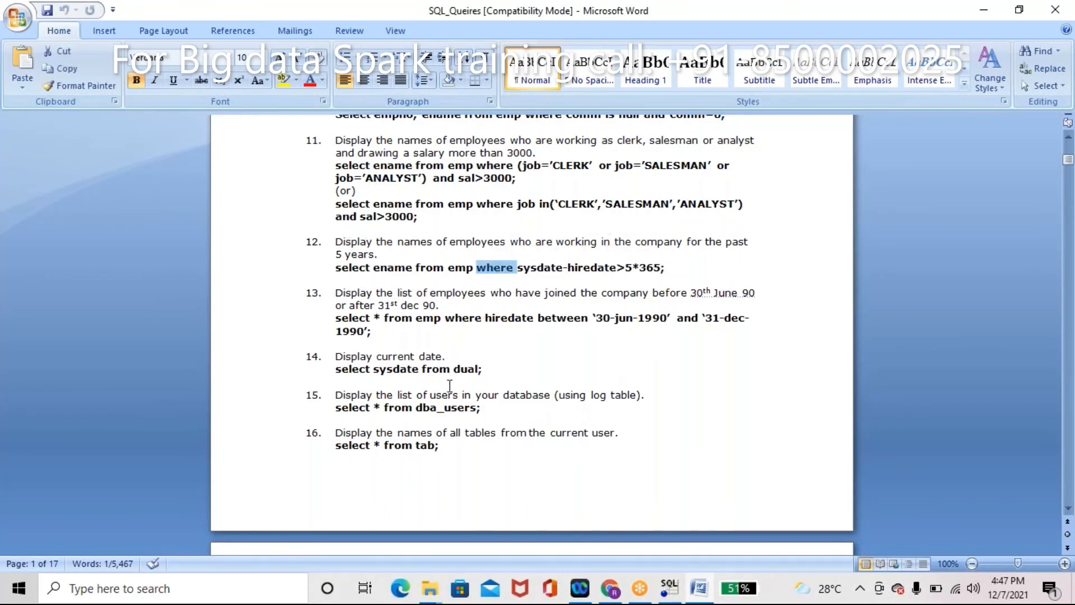
left_click(450, 339)
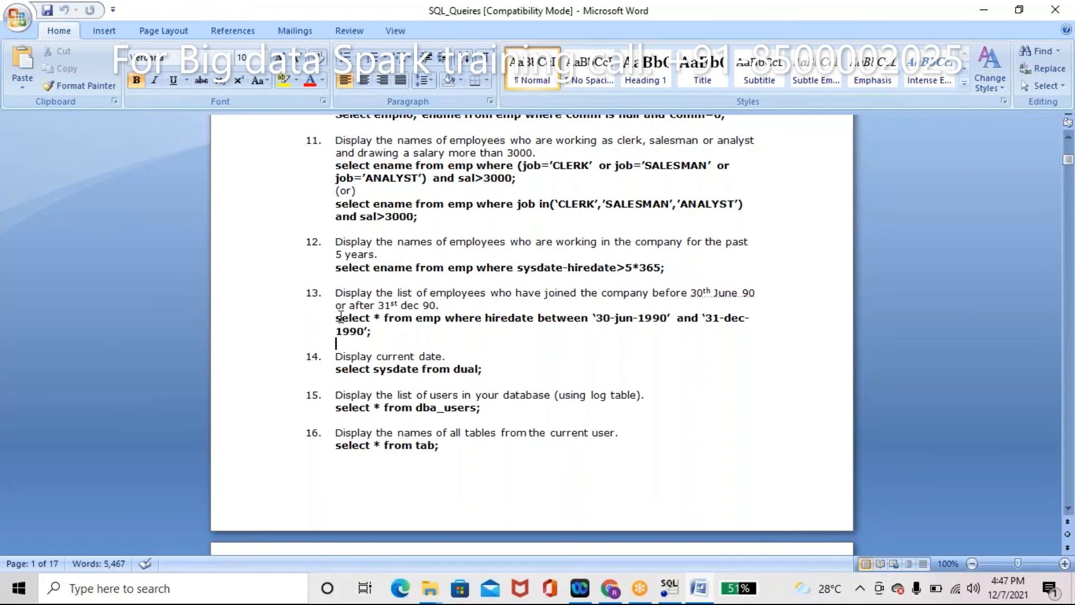
Step: Copy item 13's hiredate-between query and switch windows toward SQL Workbench/J
left_click(337, 317)
left_click(379, 331, "shift")
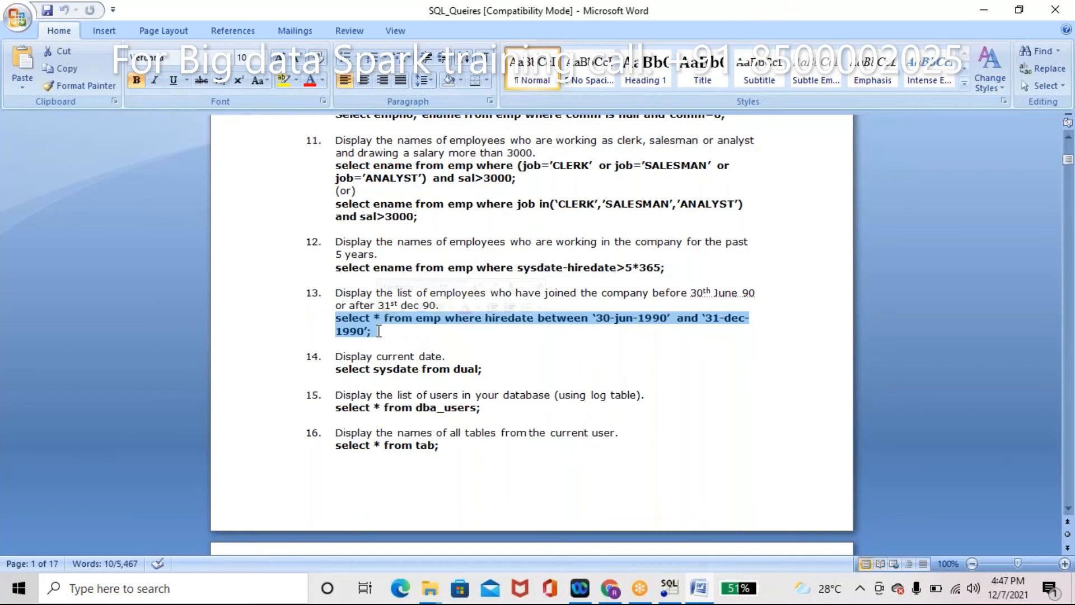
key("ctrl+c")
key("alt+Tab")
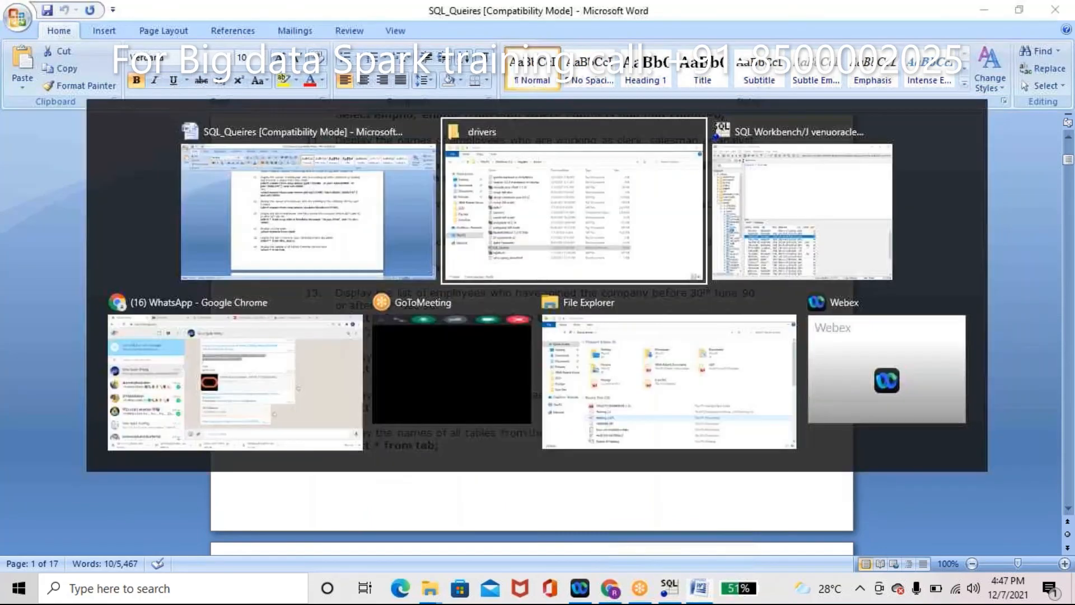
key("alt+Tab")
key("alt+Tab")
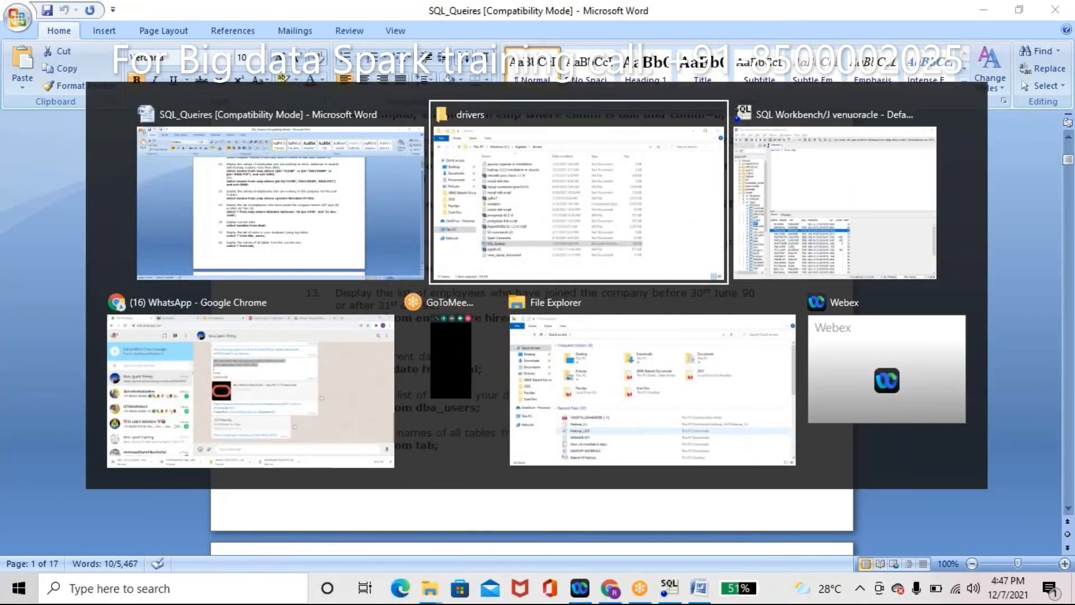
key("alt+Tab")
Step: Replace the select * from emp statement in the editor with a single copy of the hiredate query
left_click(417, 283)
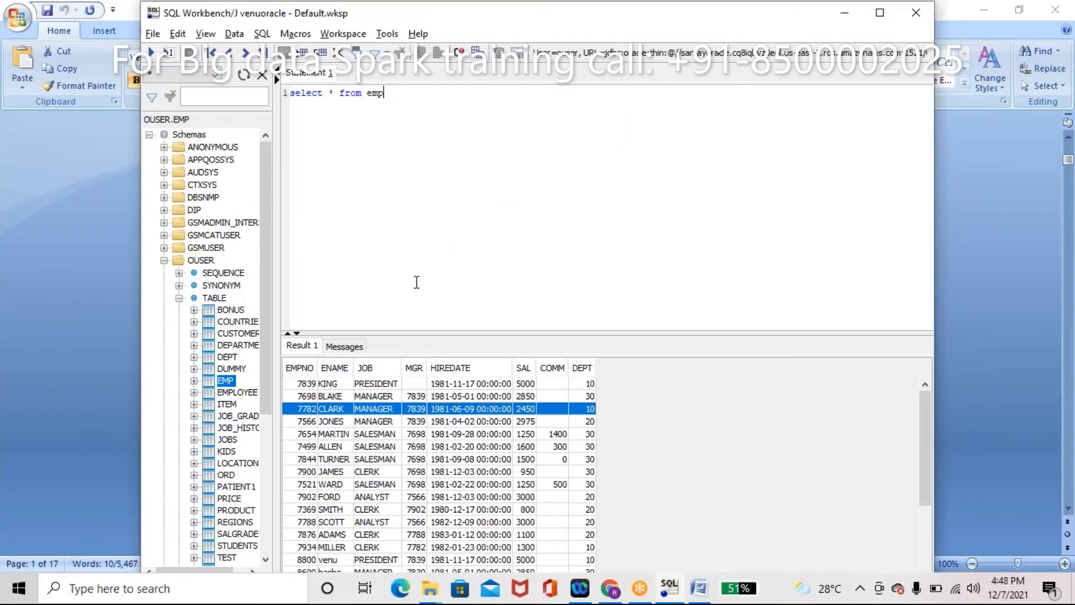
key("ctrl+a")
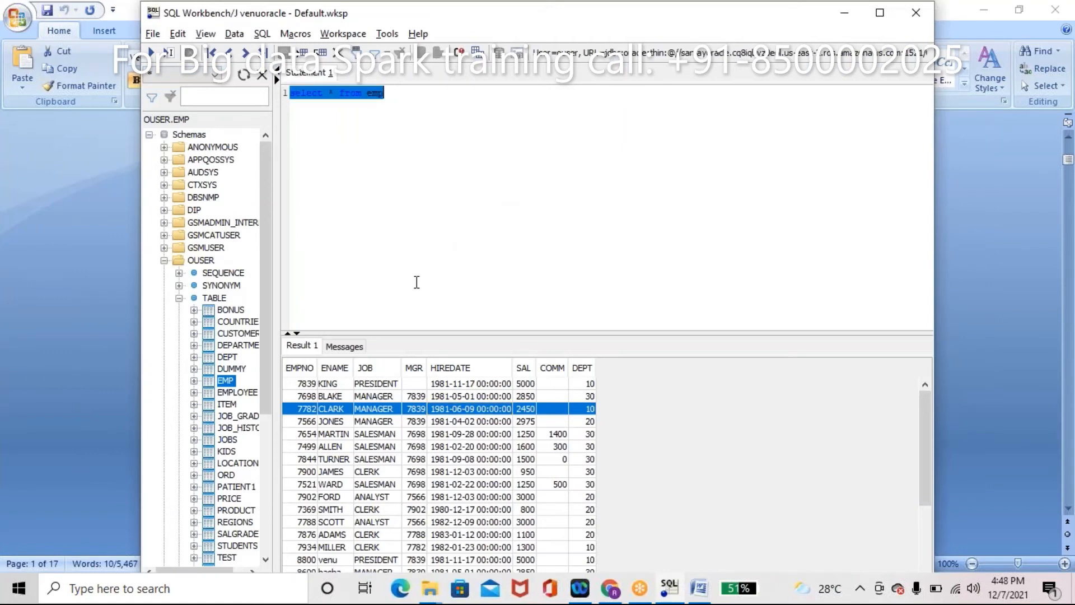
key("ctrl+v")
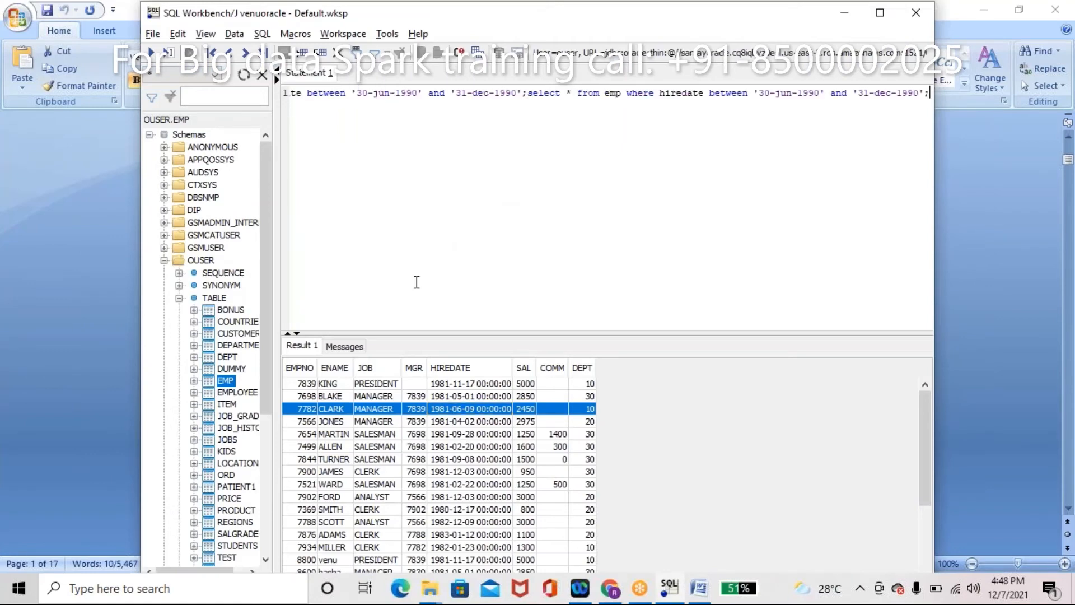
key("ctrl+a")
key("ctrl+v")
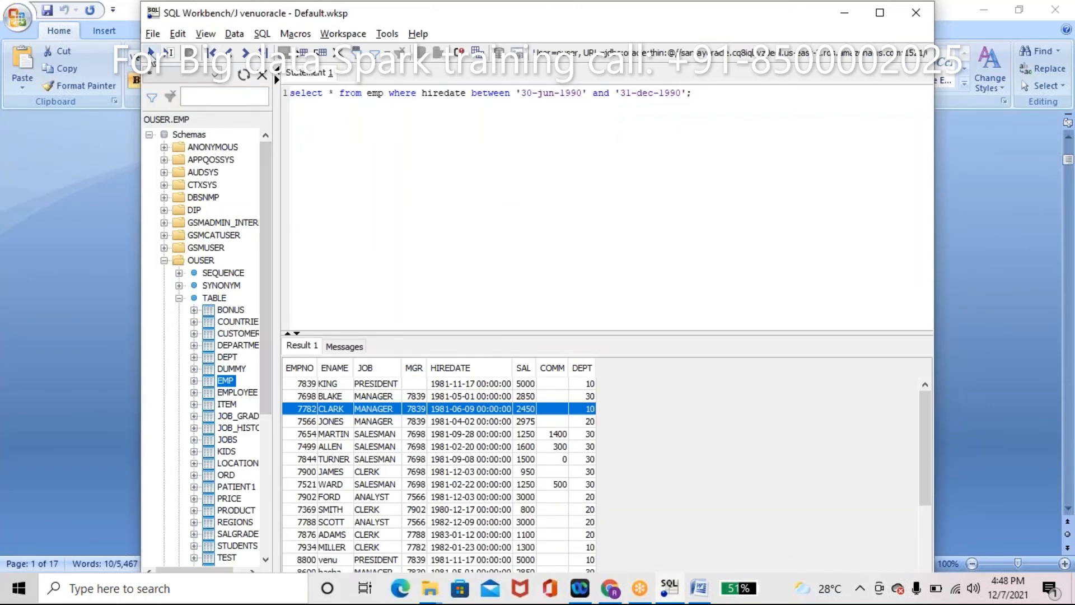
Step: Run the hiredate-between query, which returns no rows, then go back to Word
left_click(151, 54)
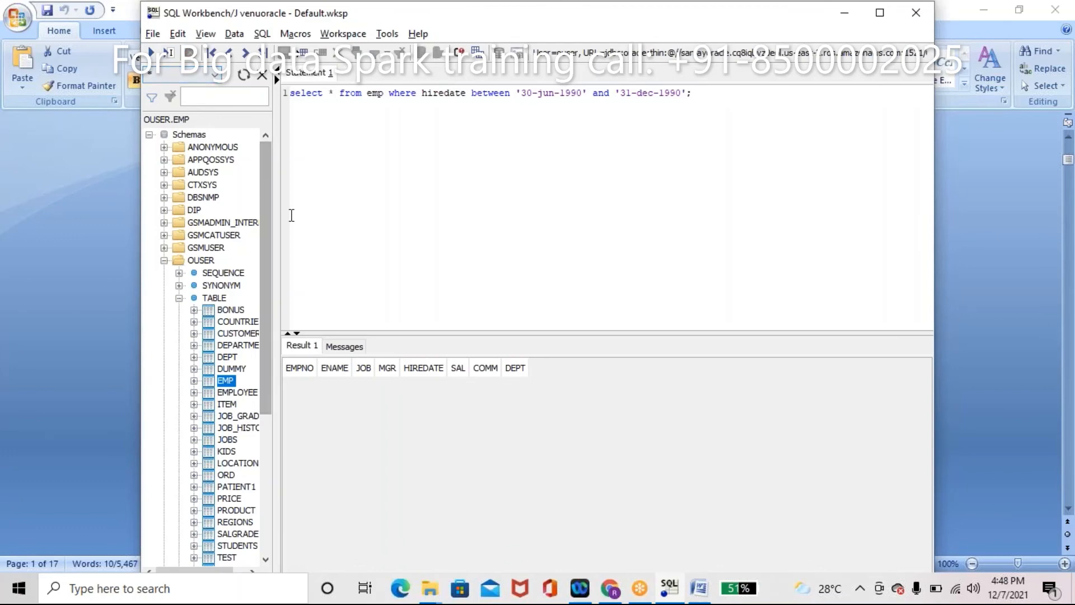
double_click(547, 93)
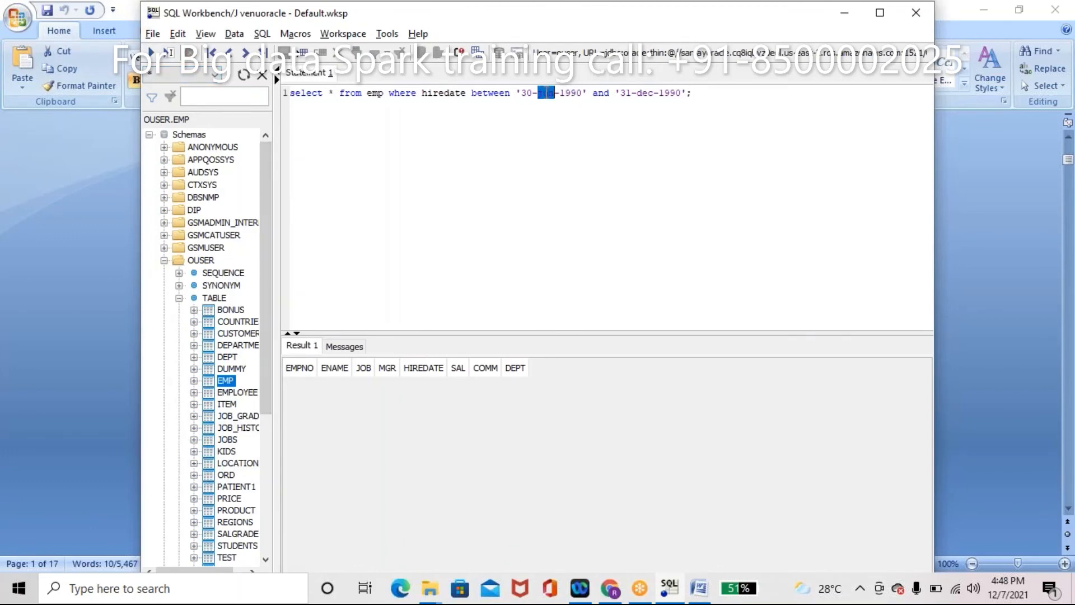
key("Caps_Lock")
key("Caps_Lock")
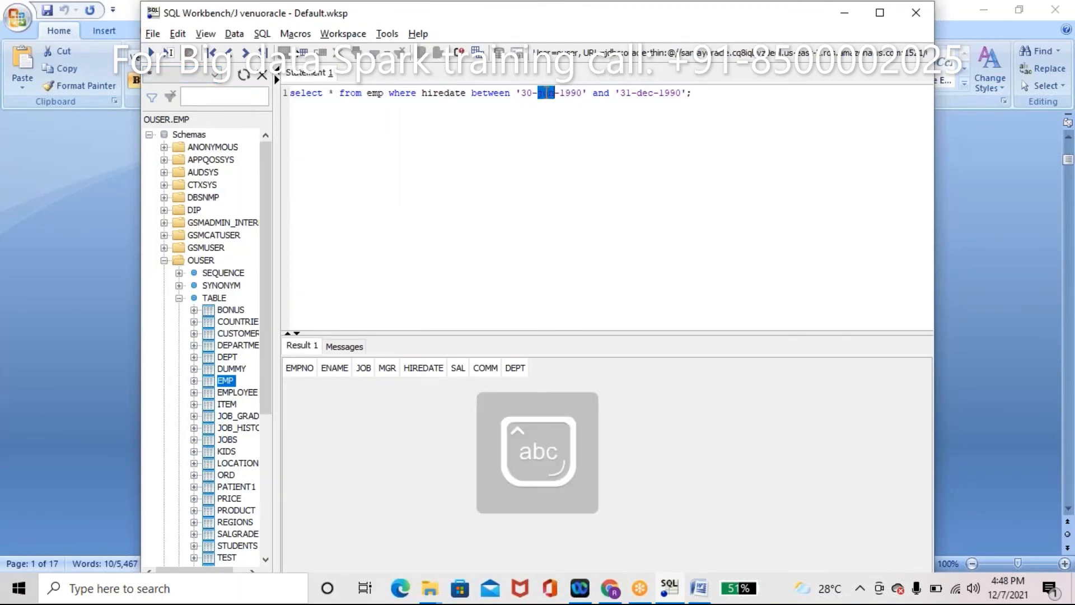
key("alt+Tab")
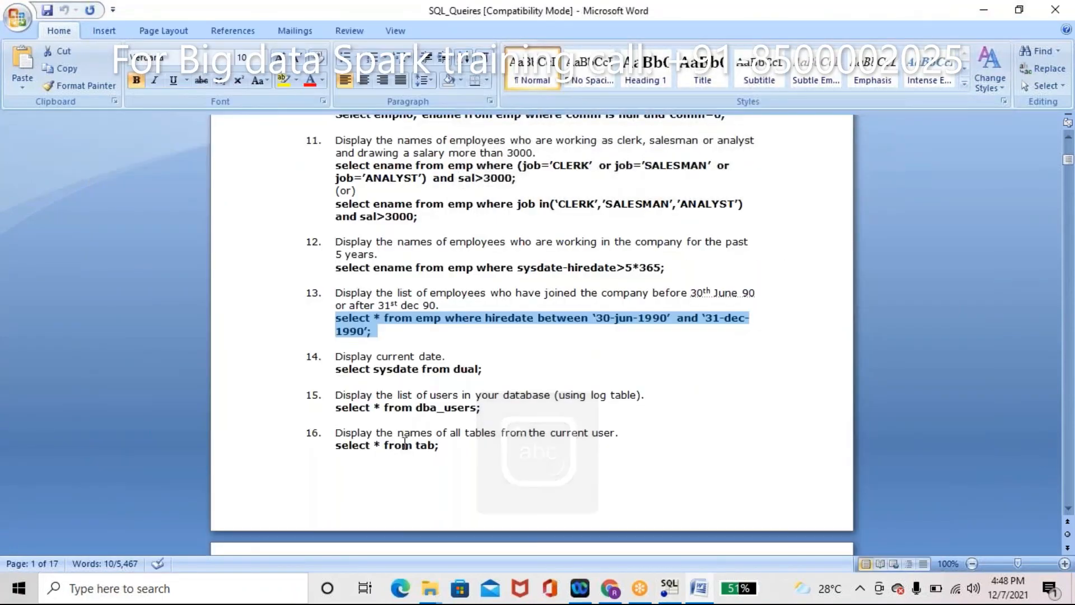
Step: Copy item 16's select * from tab; line from the Word document
double_click(409, 446)
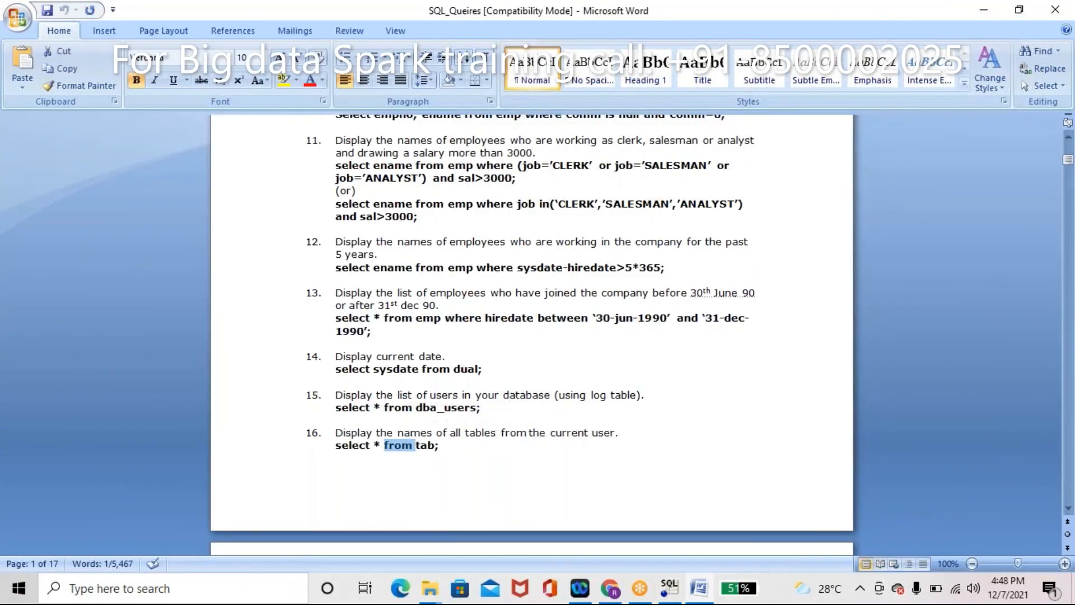
triple_click(409, 446)
double_click(399, 445)
triple_click(398, 445)
key("ctrl+c")
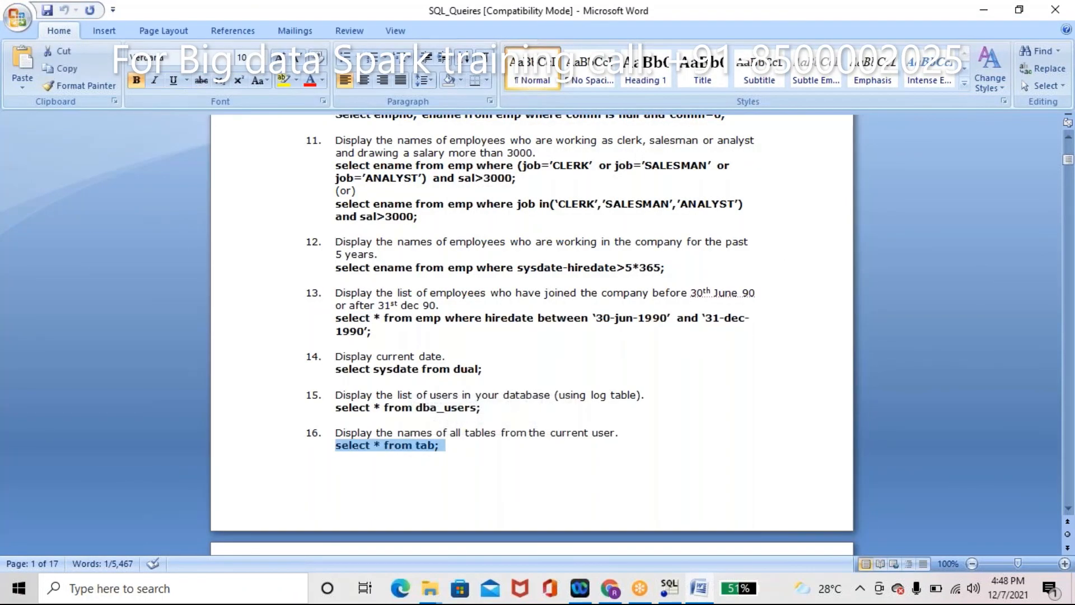
key("alt+Tab")
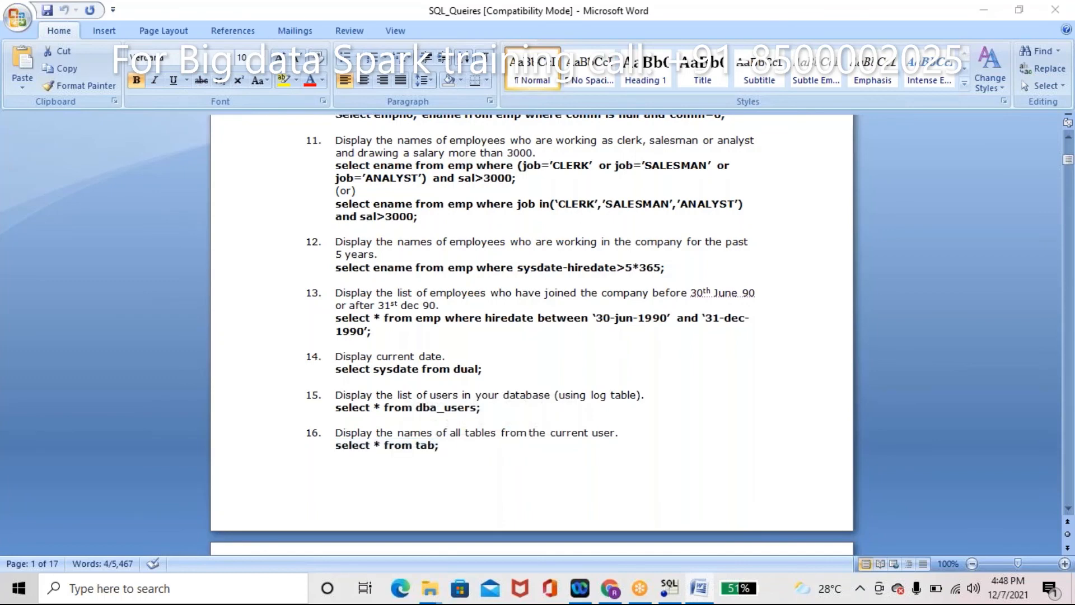
Step: Paste select * from tab; into the SQL editor and run it to list the user's tables
key("ctrl+v")
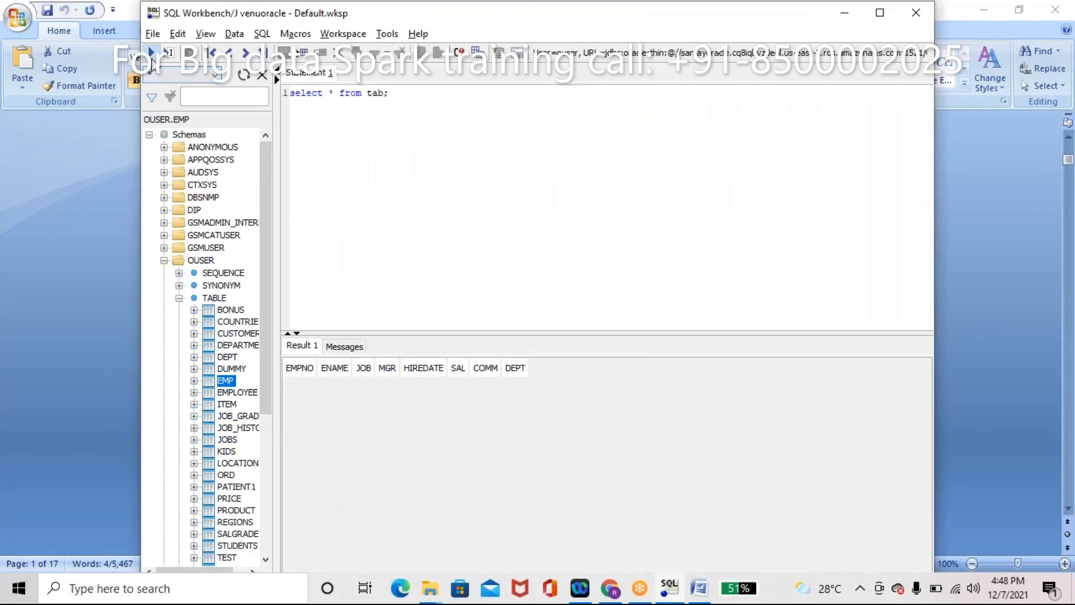
left_click(151, 53)
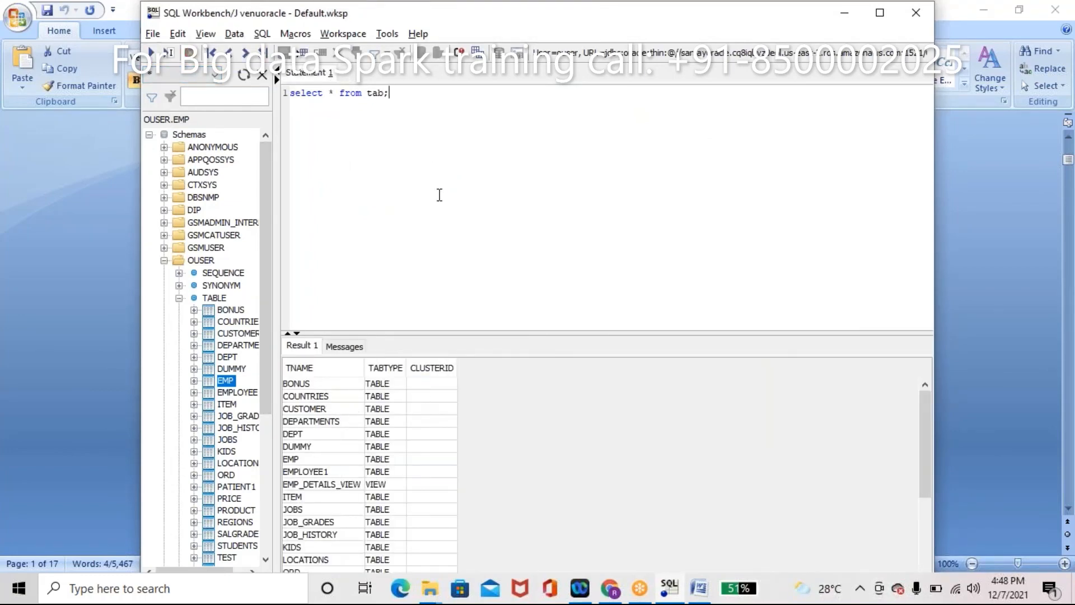
key("alt+Tab")
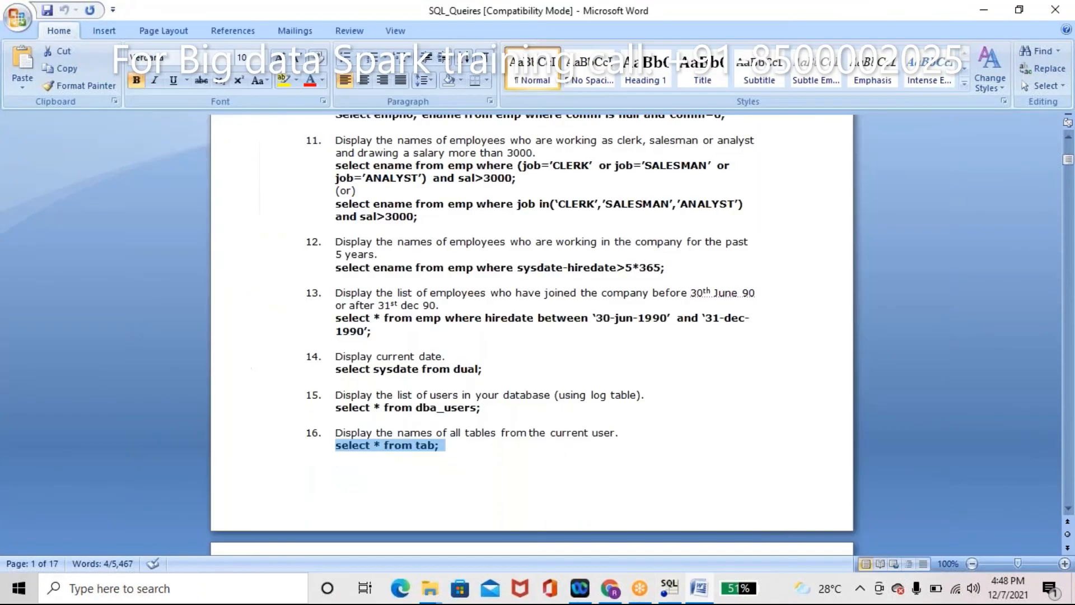
Step: Scroll Word back to the top of the query list and show C:\bigdata in File Explorer
left_click(357, 191)
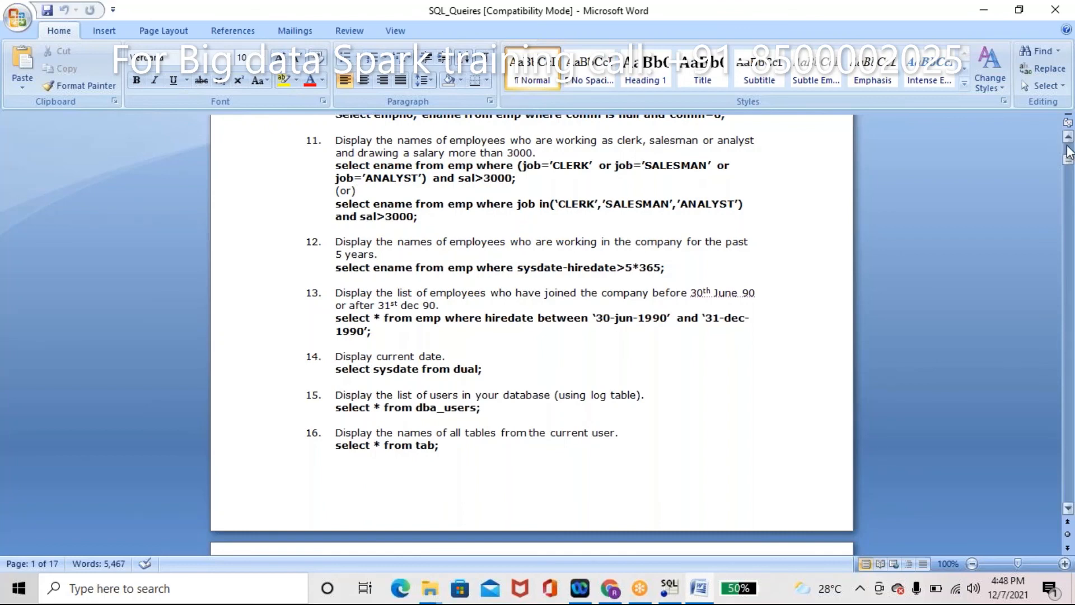
scroll(1070, 152, "up", 10)
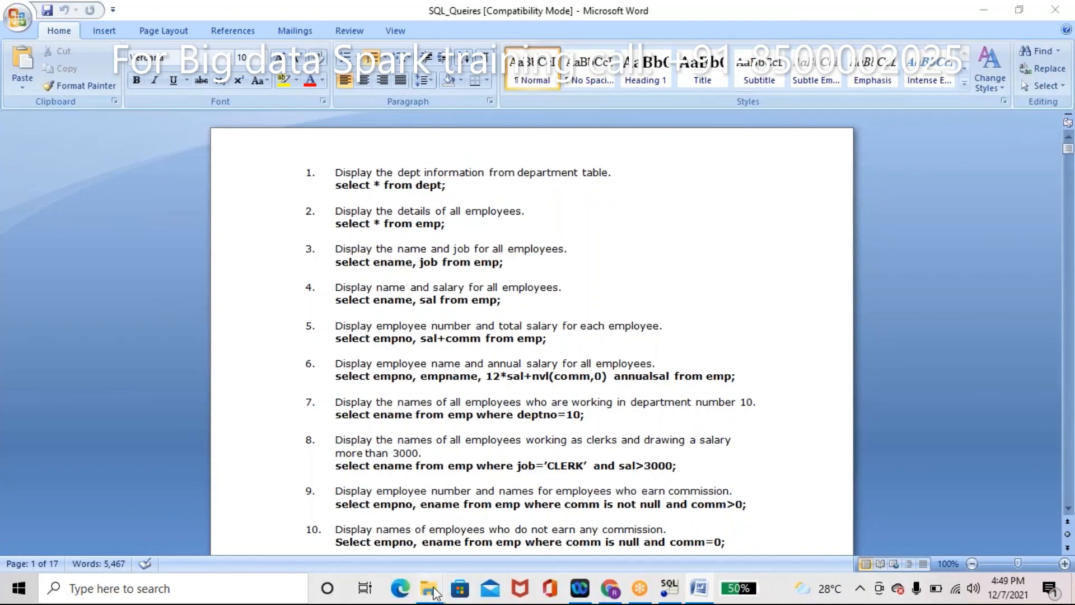
mouse_move(434, 592)
left_click(476, 526)
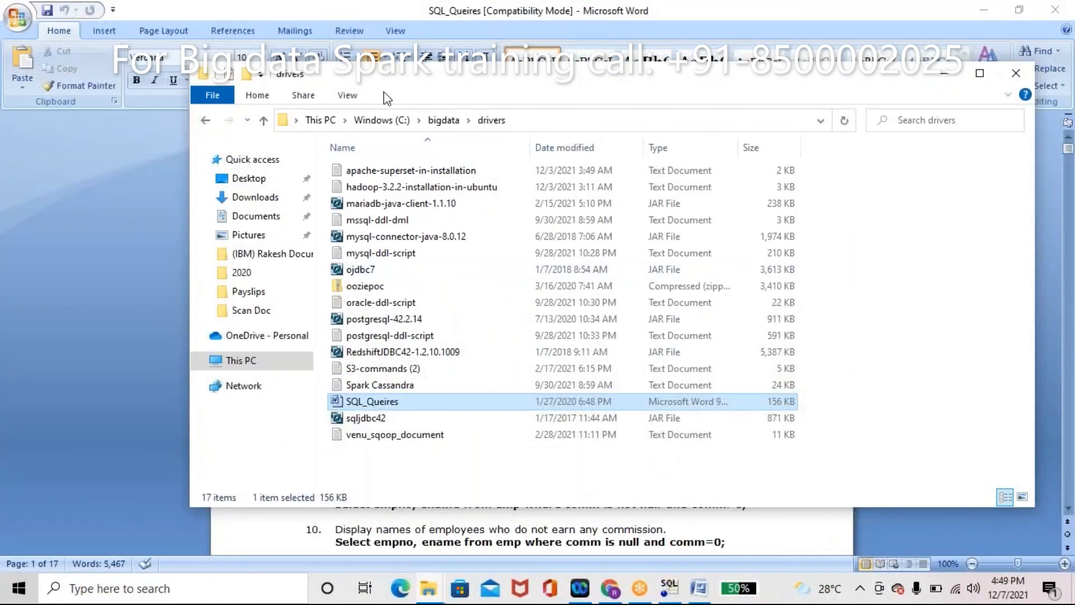
left_click(442, 120)
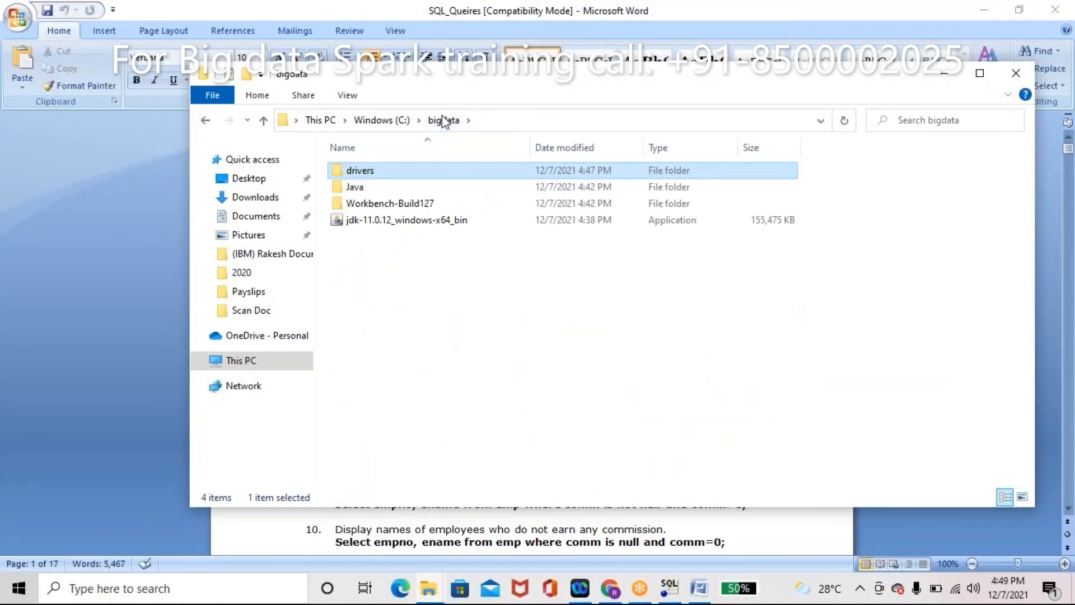